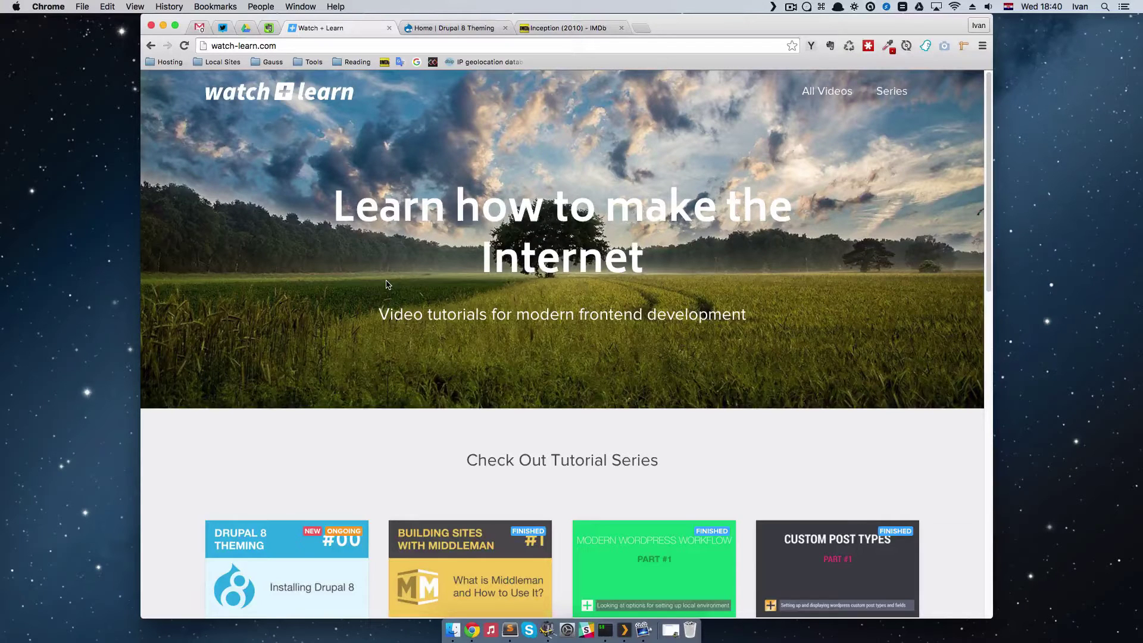
Examine the stars listed on the IMDb page for Inception and open Leonardo DiCaprio's actor page.
left_click(560, 28)
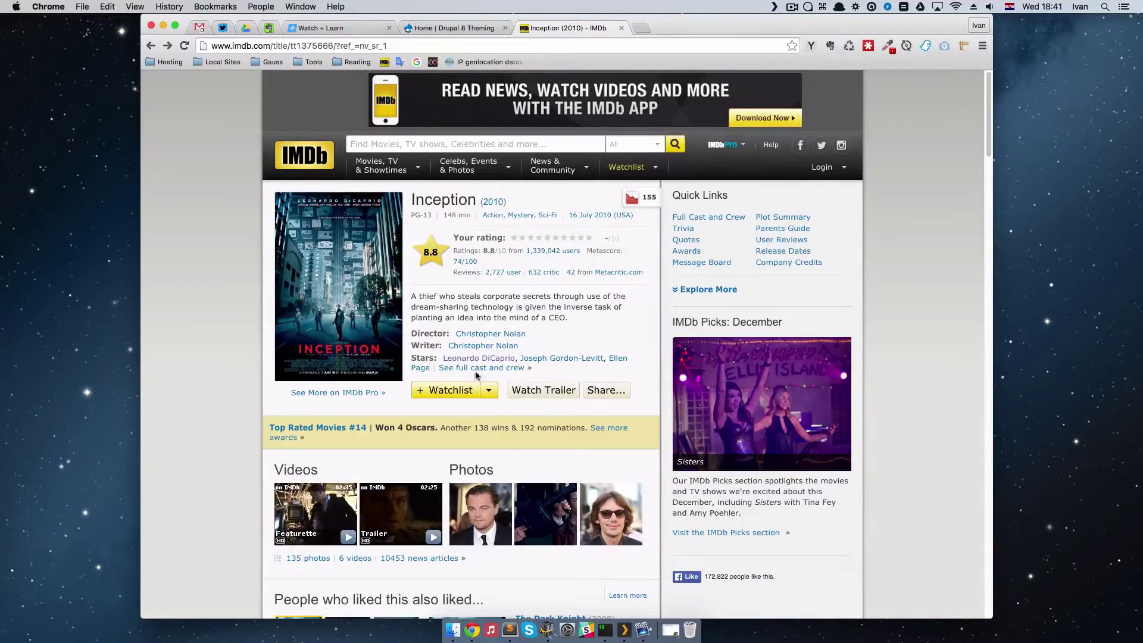
double_click(417, 357)
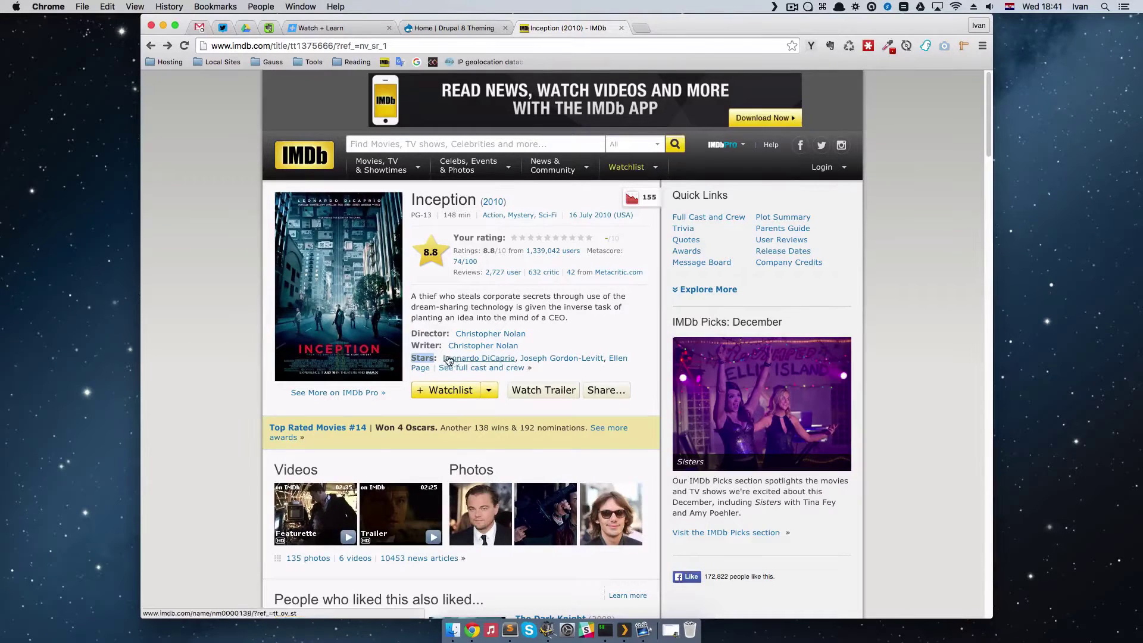
left_click(488, 359)
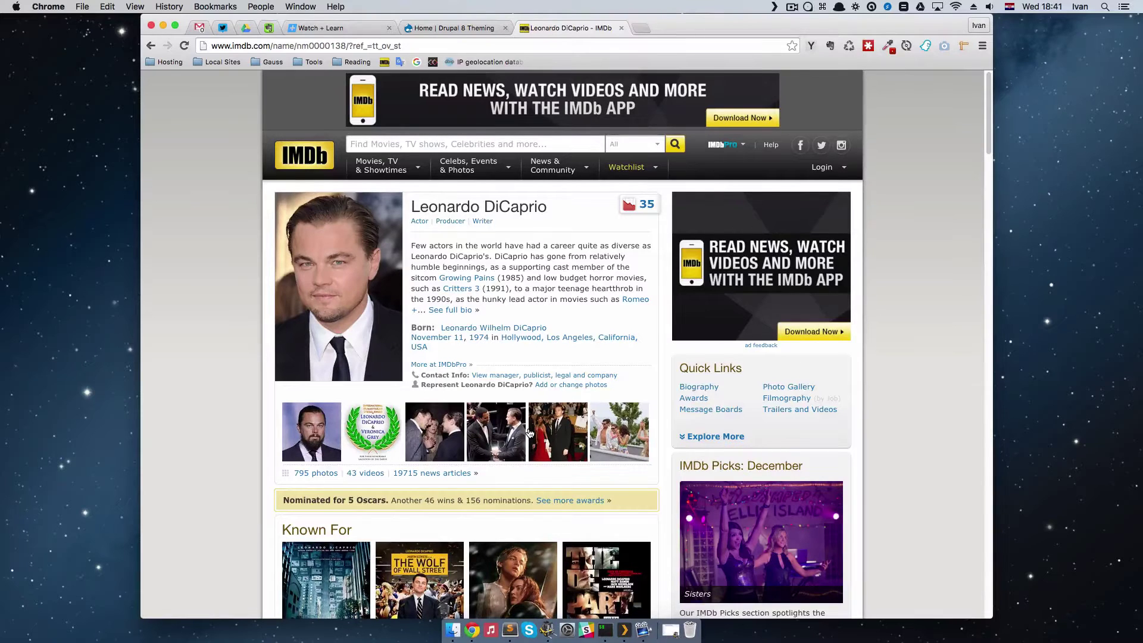
In Sublime Text, remove the {{content.field_actors}} output from the actors div in node--movies.html.twig and save the file.
left_click(458, 28)
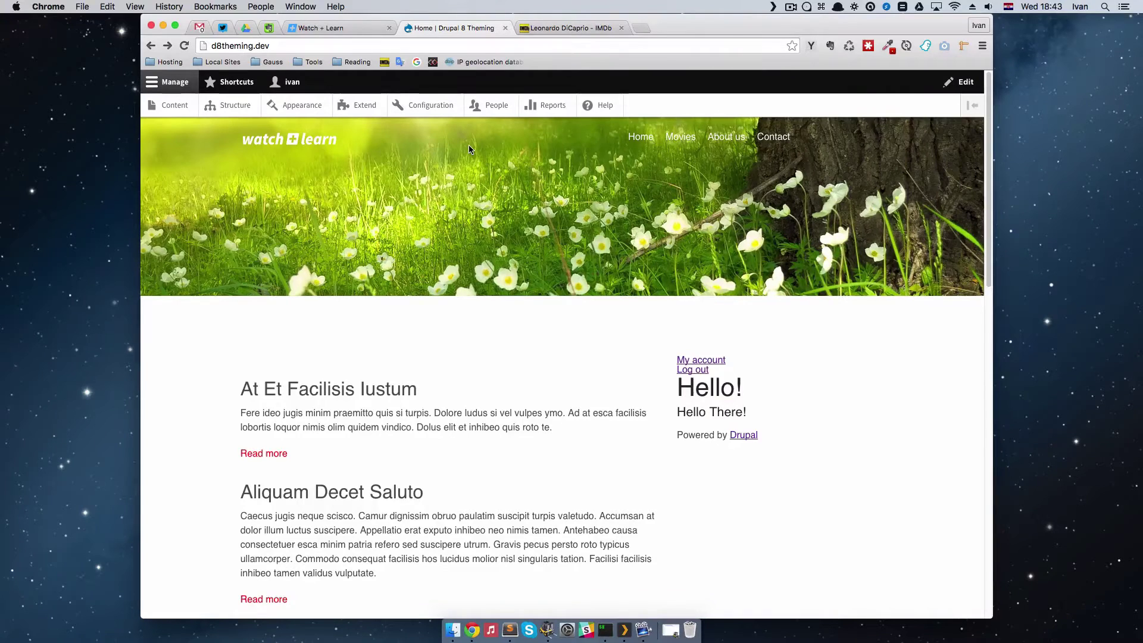
key("super+Tab")
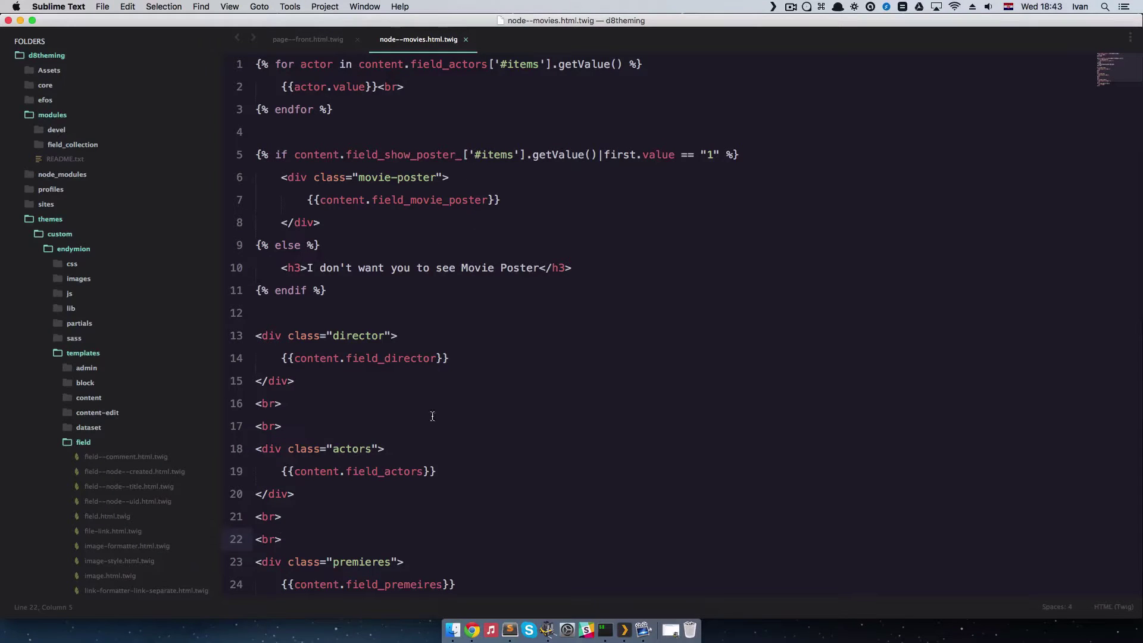
scroll(432, 415, "down", 3)
left_click_drag(281, 392, 437, 390)
key("BackSpace")
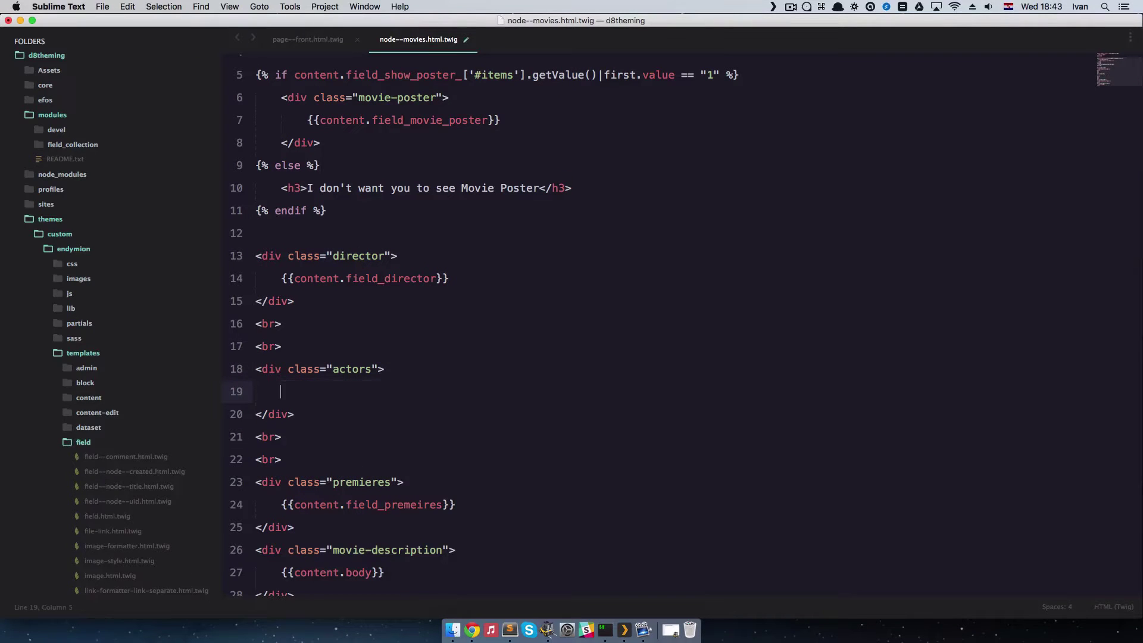
key("super+s")
Back in Chrome, add a content type named Actors to the Drupal site and save it to manage its fields.
key("ctrl+Right")
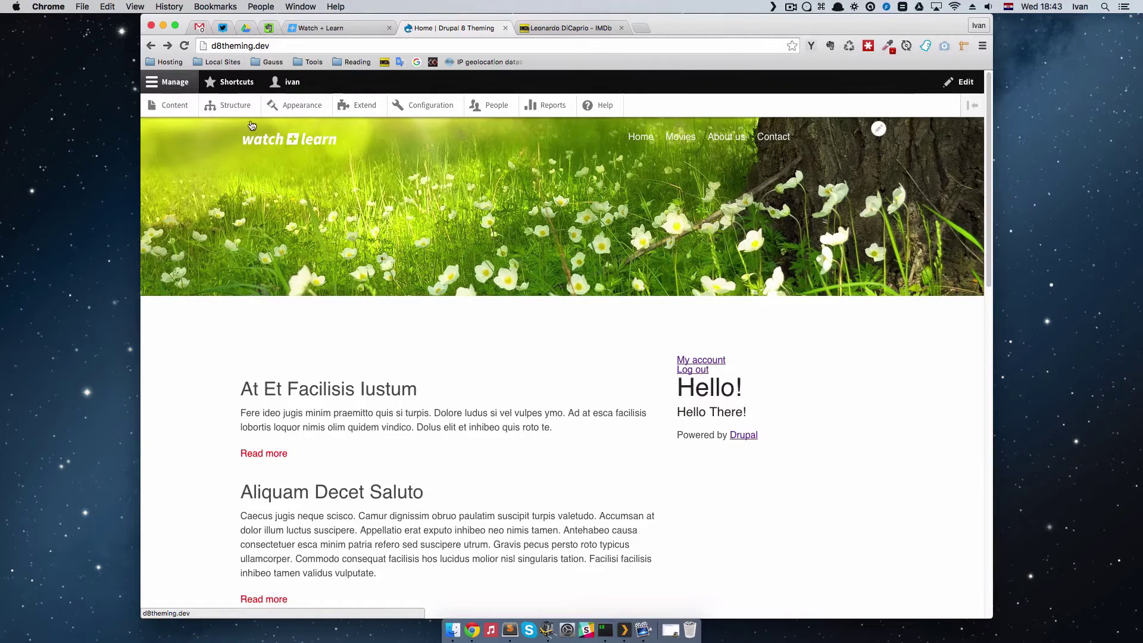
left_click(238, 107)
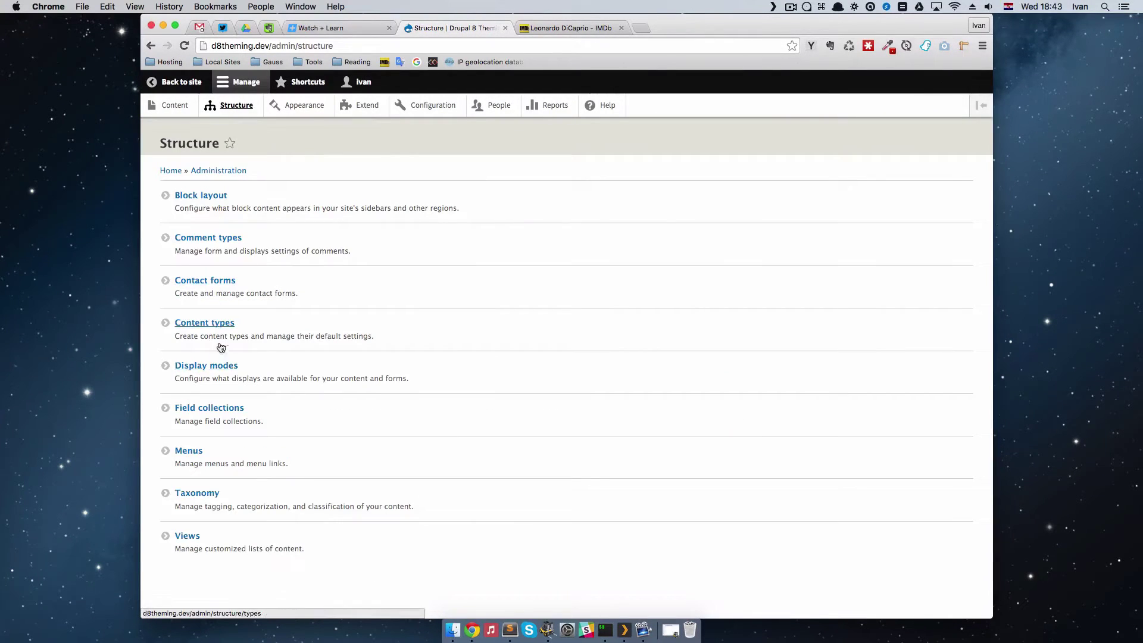
left_click(223, 327)
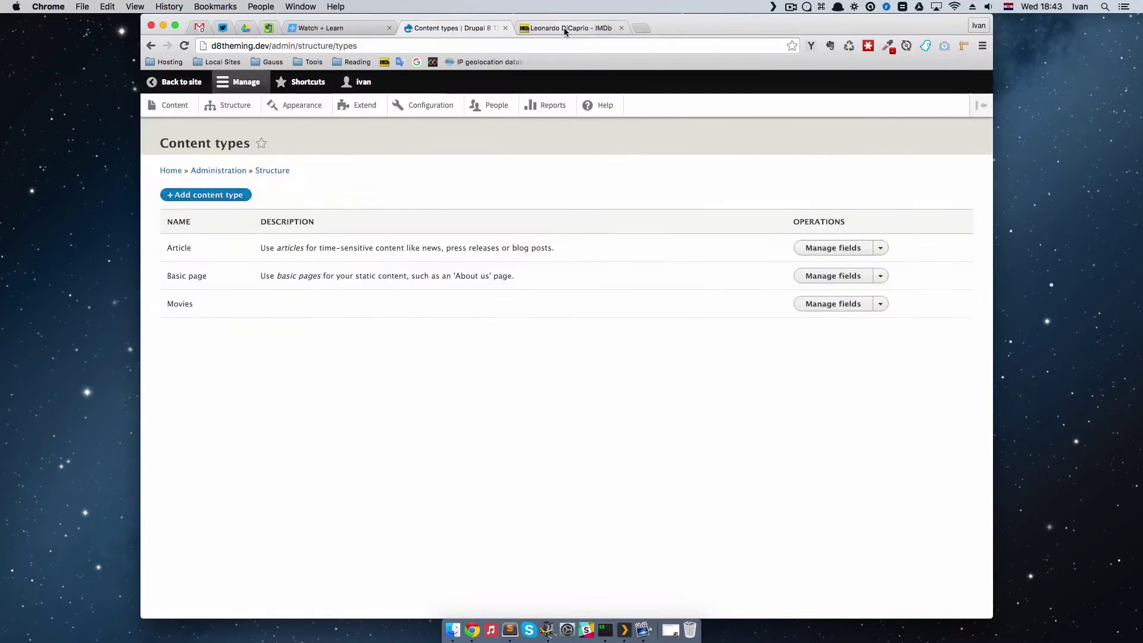
left_click(563, 27)
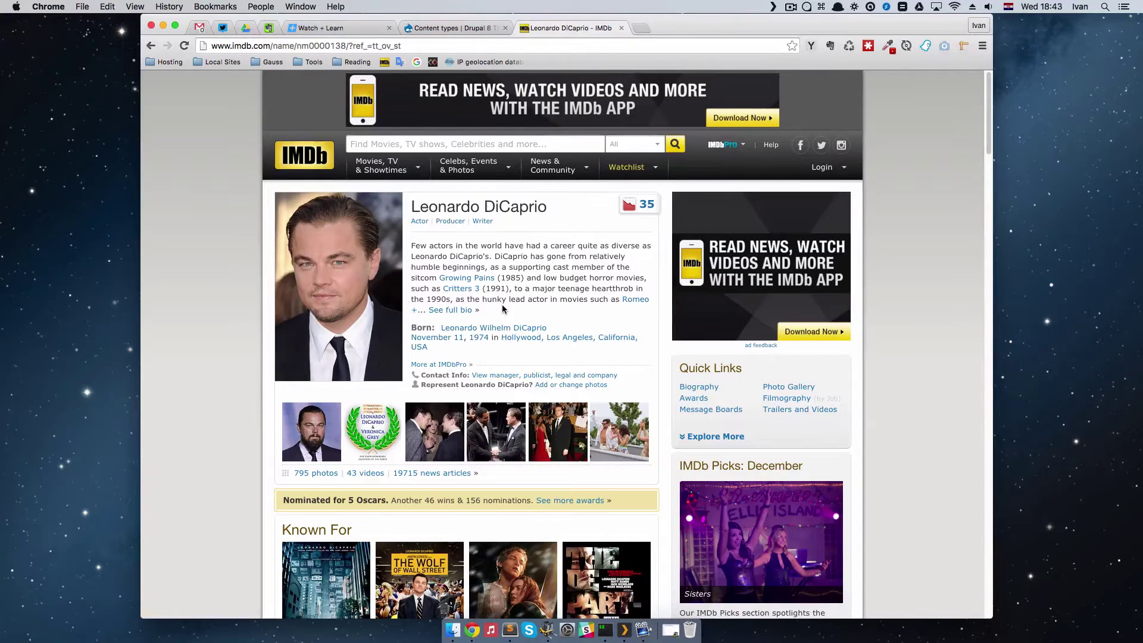
left_click(429, 28)
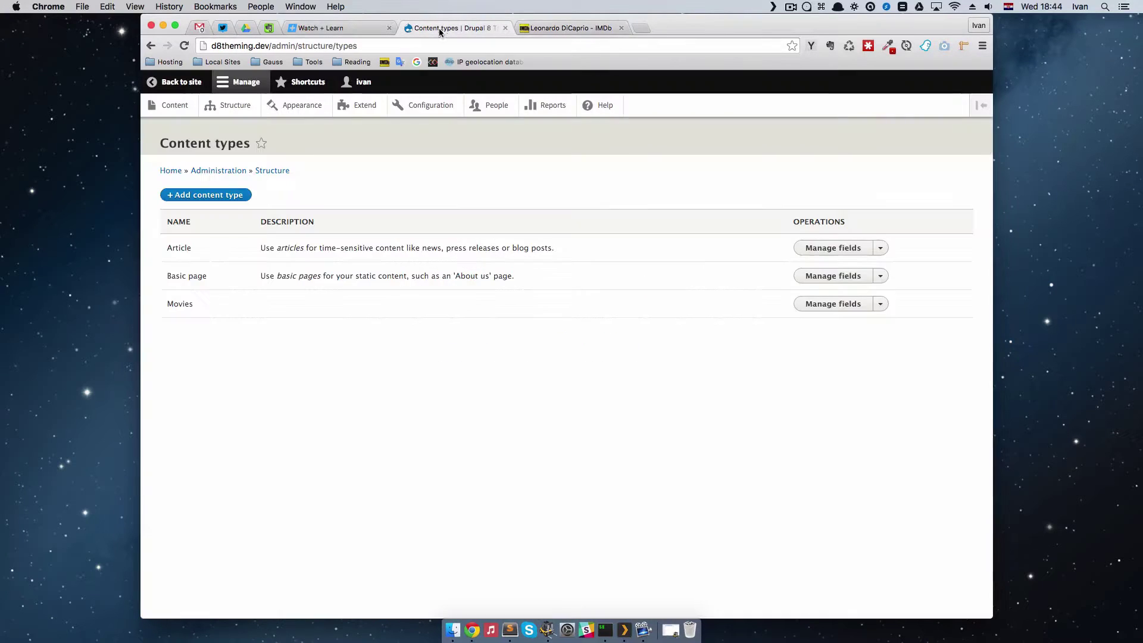
left_click(208, 196)
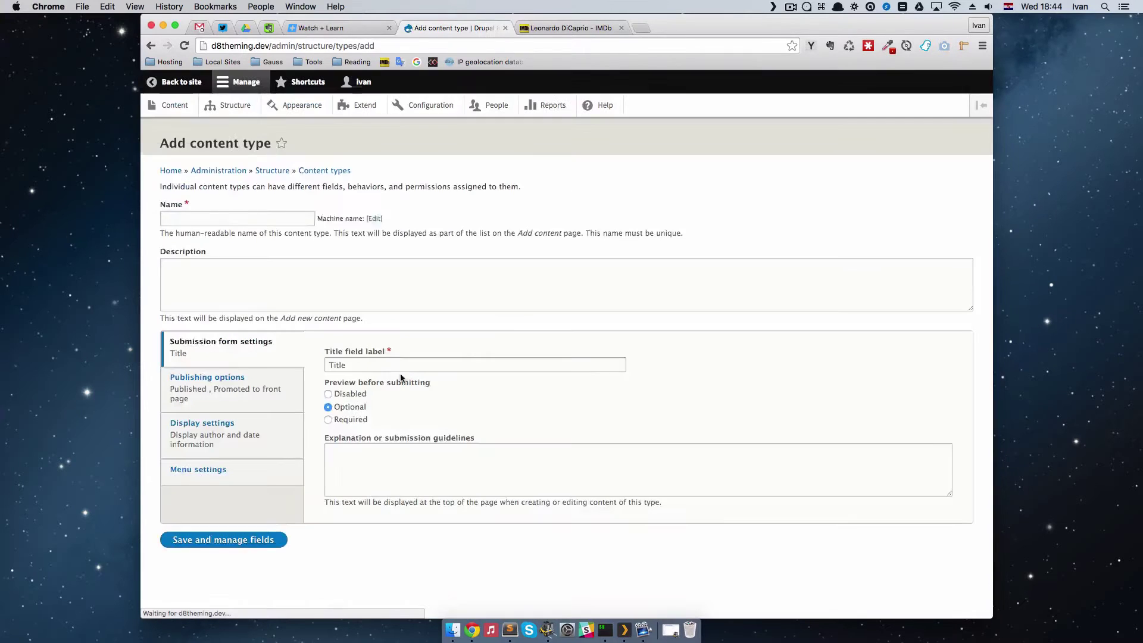
left_click(215, 220)
type("Actors")
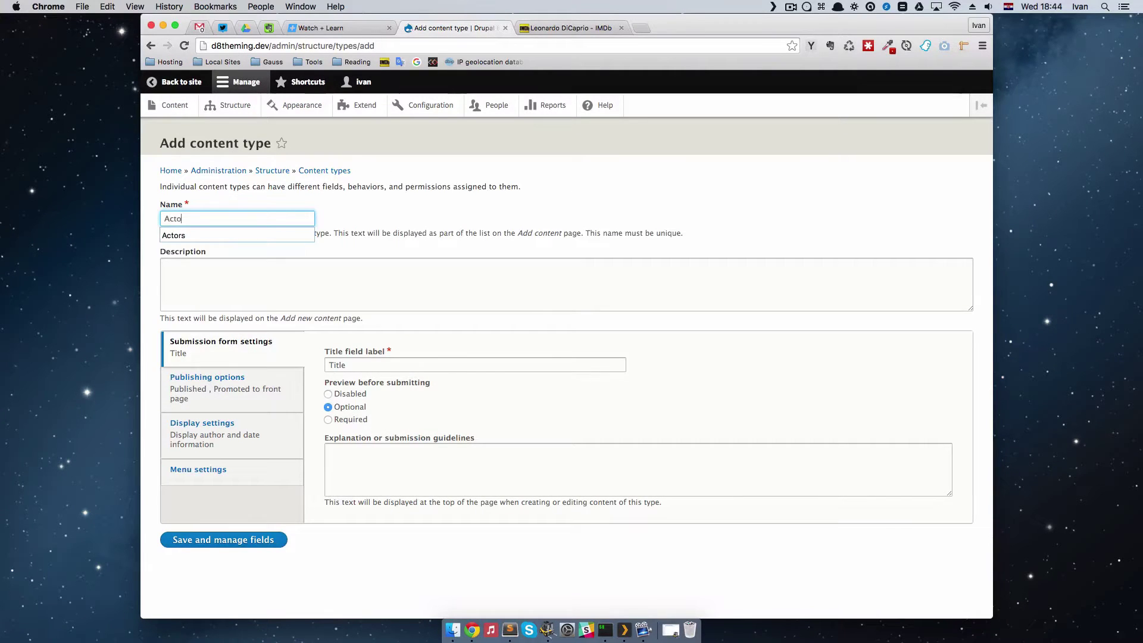
left_click(229, 281)
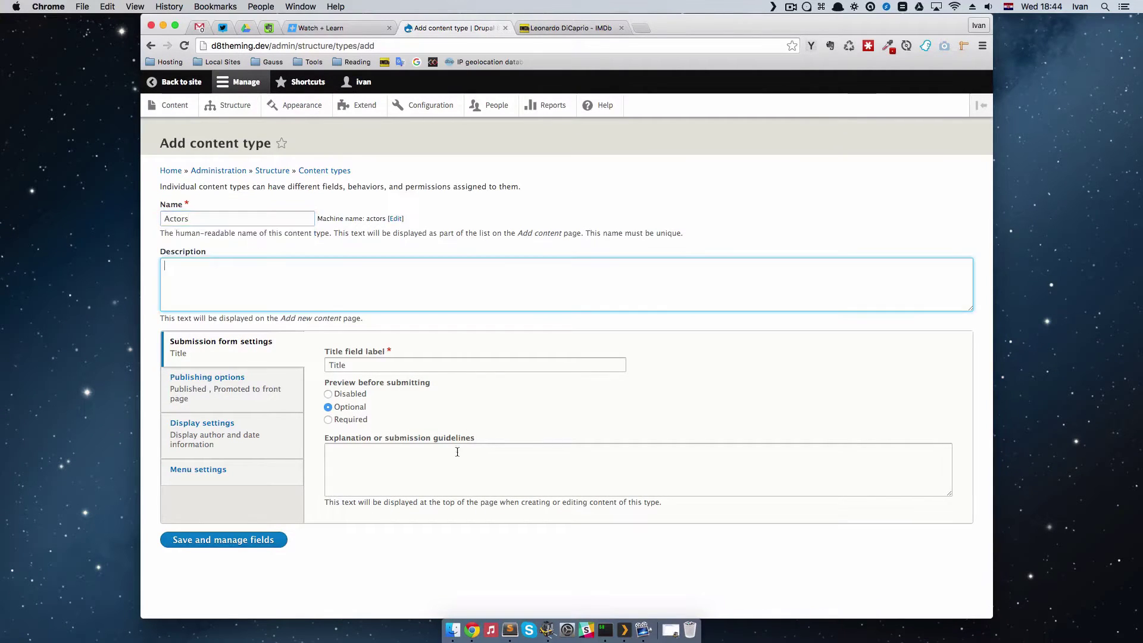
left_click(249, 540)
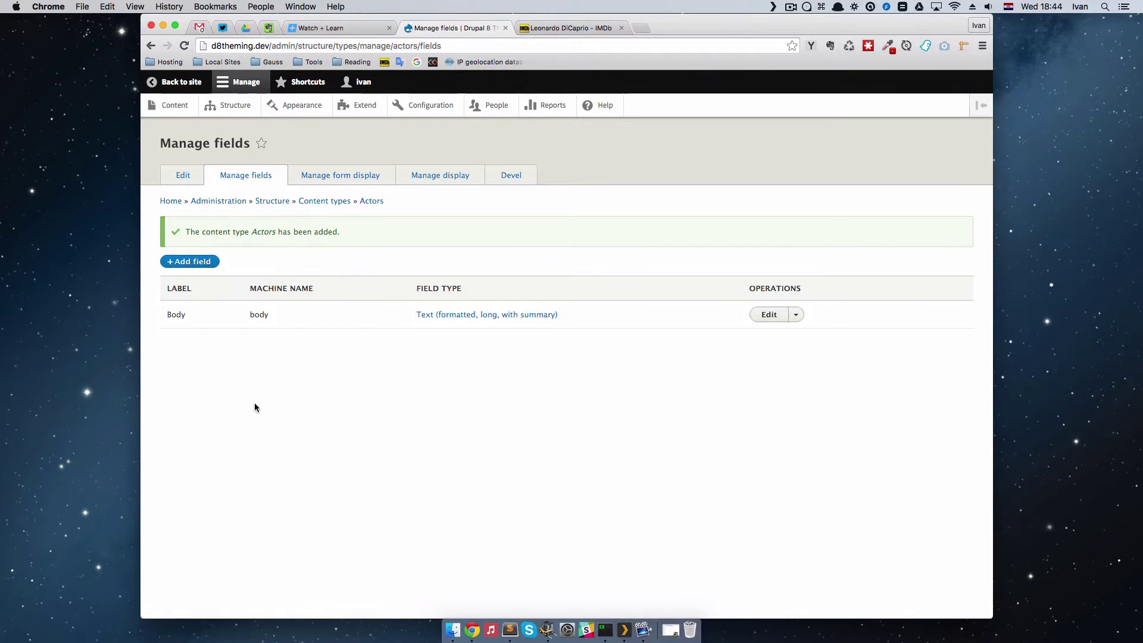
Examine Leonardo DiCaprio's IMDb page for the kinds of actor details it presents, such as birth information and filmography.
left_click(543, 29)
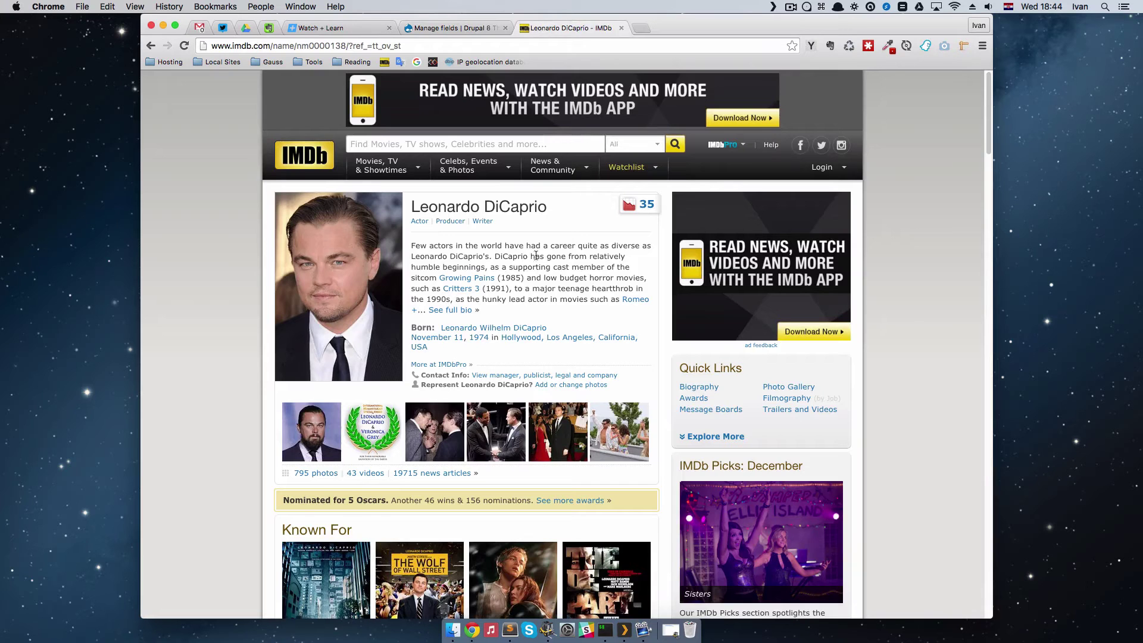
scroll(534, 357, "down", 1)
left_click_drag(412, 304, 440, 307)
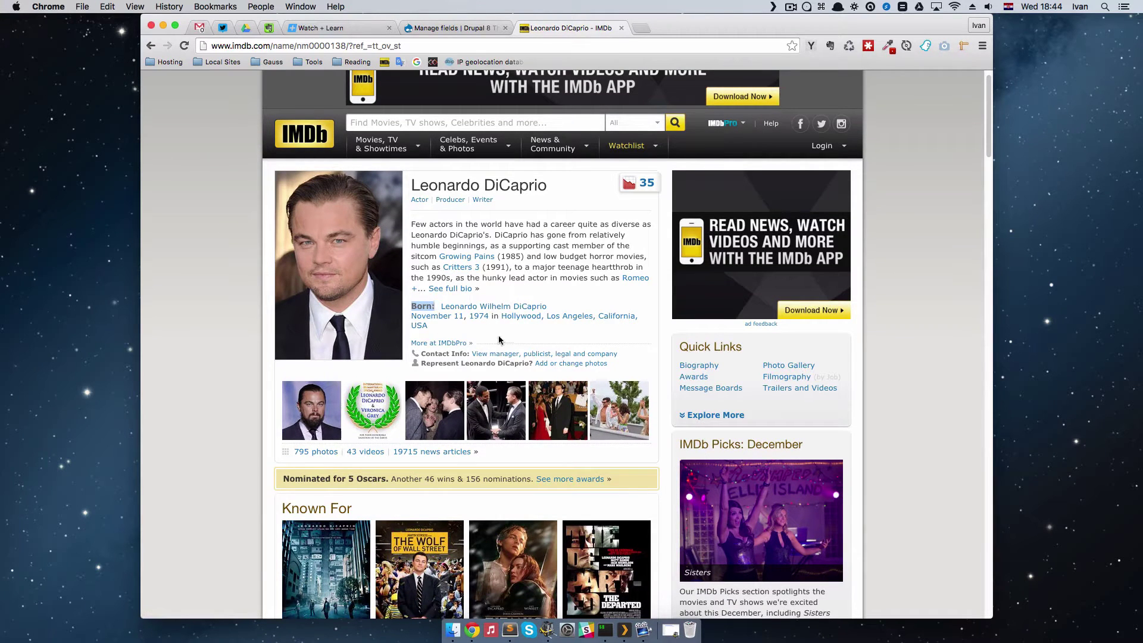
scroll(544, 254, "down", 10)
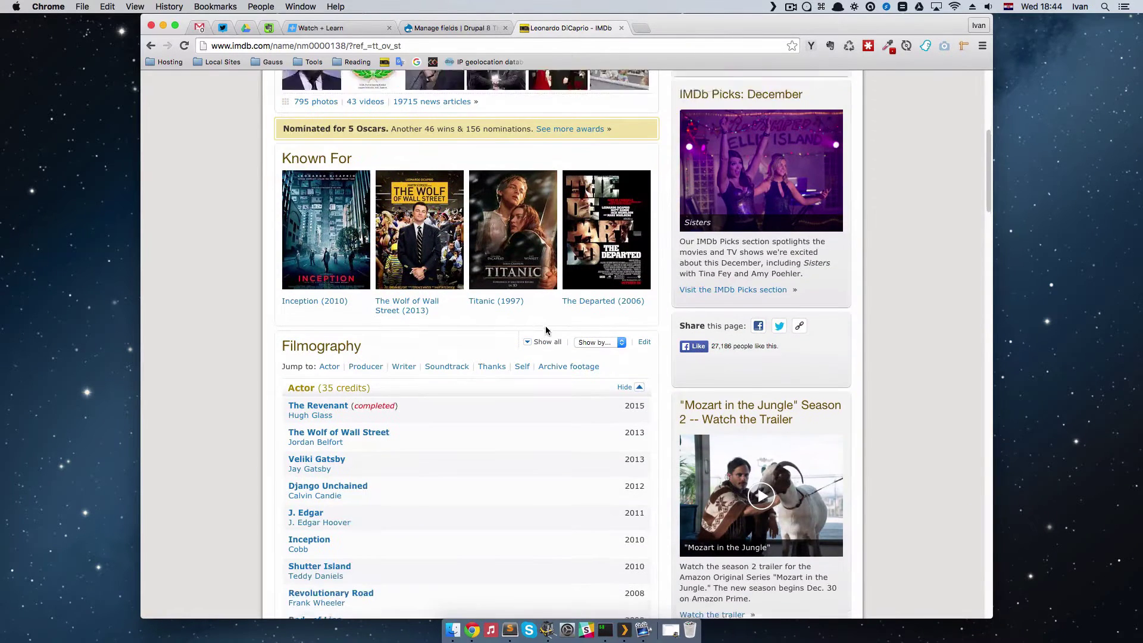
scroll(547, 326, "up", 10)
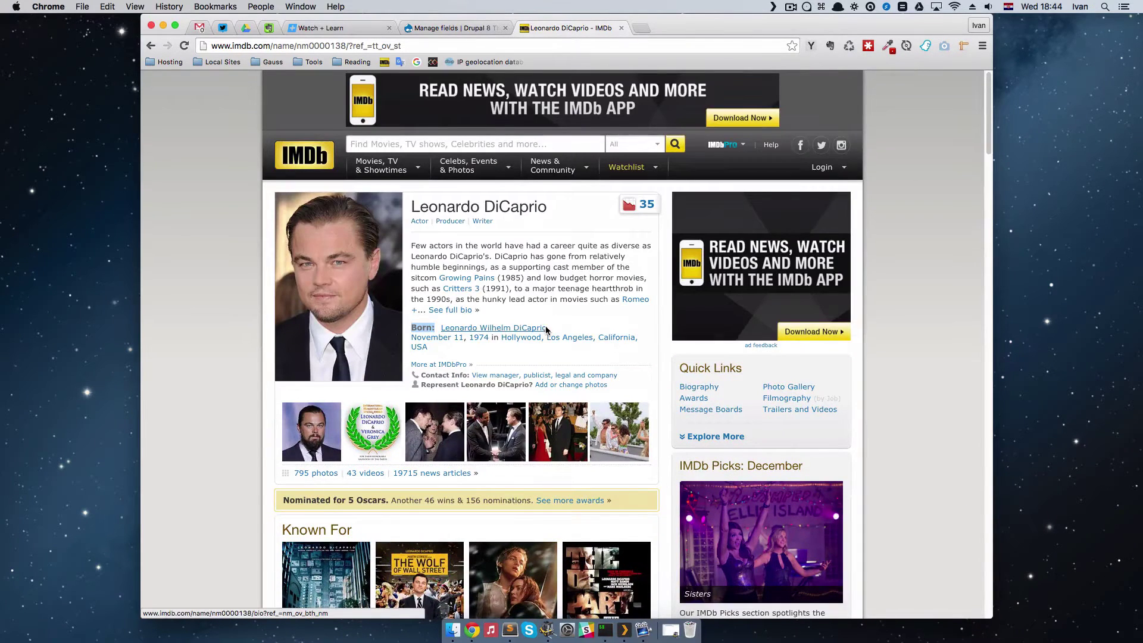
Open the form for creating new Actors content on the Drupal site.
left_click(453, 28)
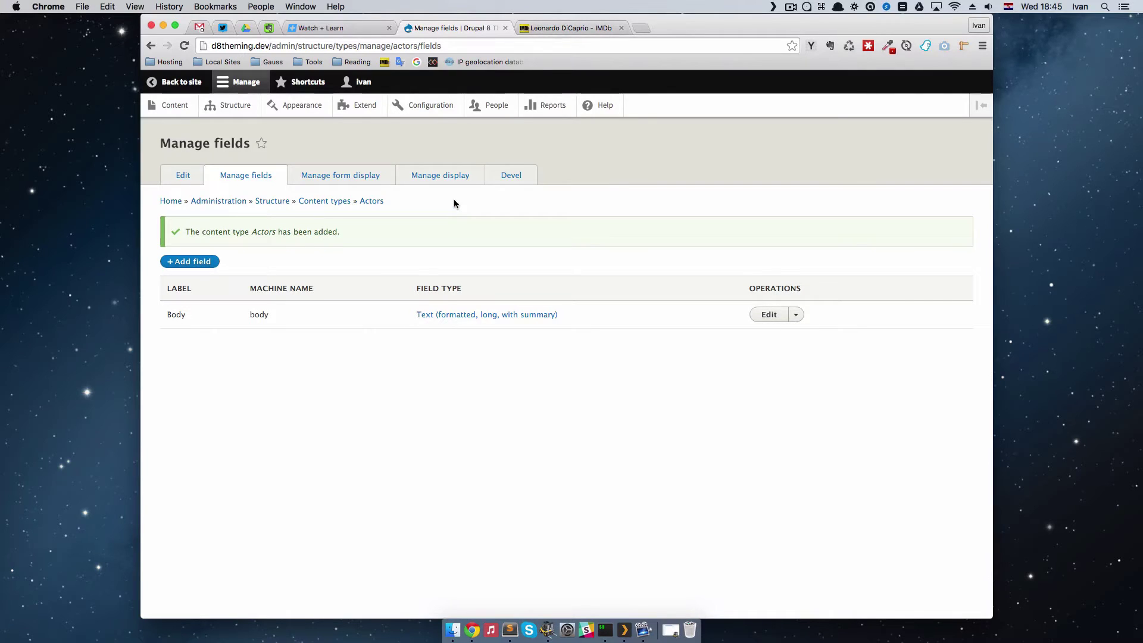
left_click(174, 106)
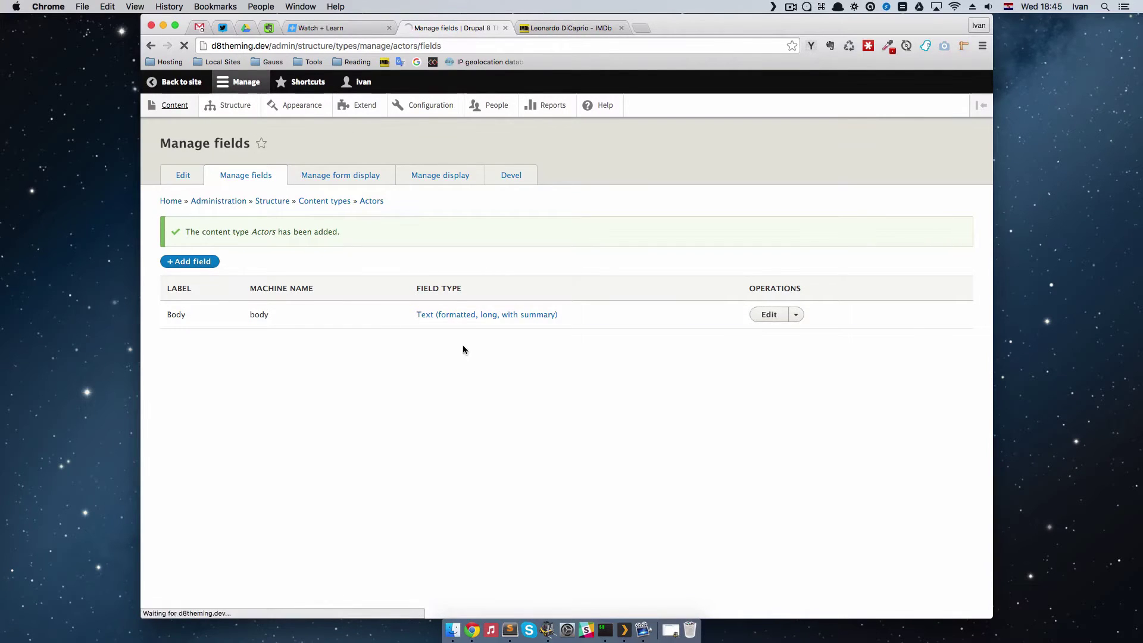
left_click(199, 225)
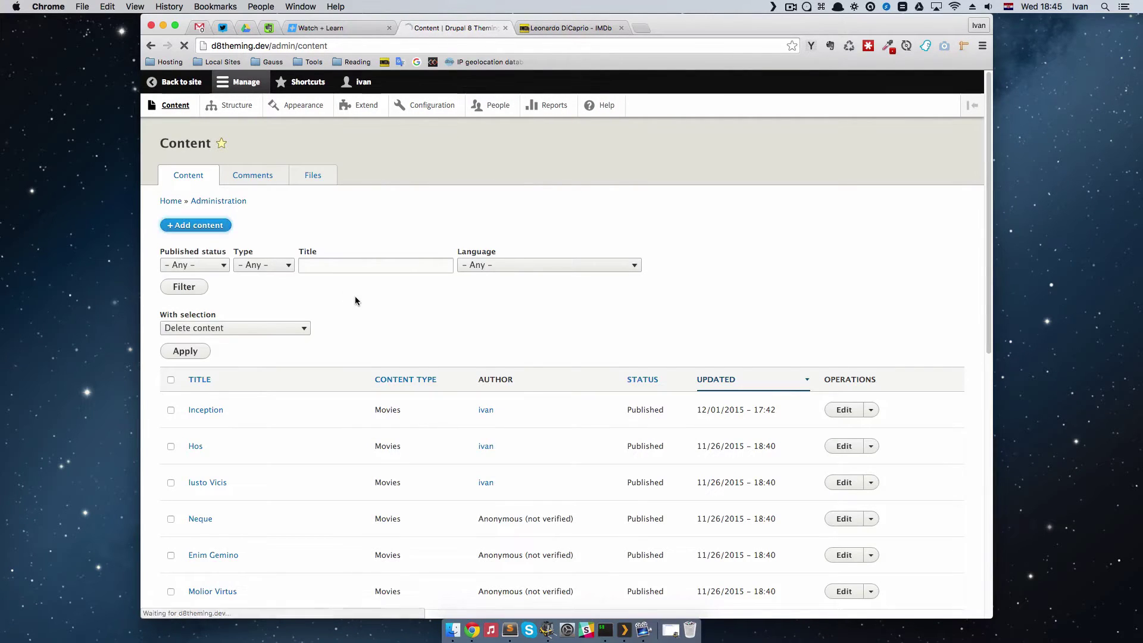
left_click(194, 196)
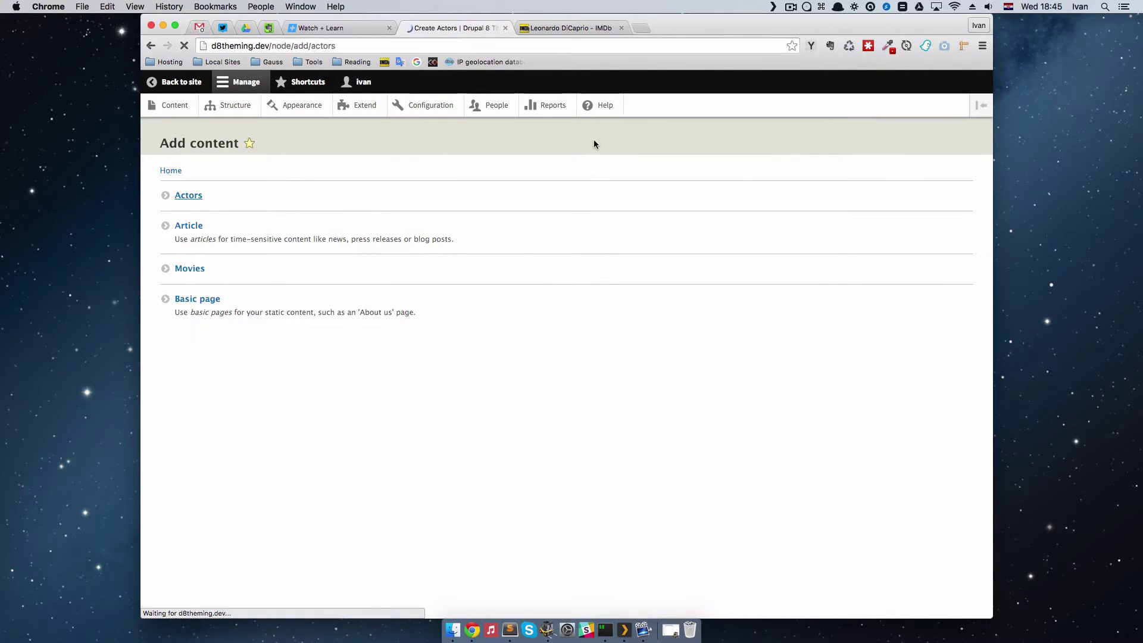
Copy the actor's name from IMDb into the new entry's title and clean it up to read "Leonardo DiCaprio".
left_click(558, 30)
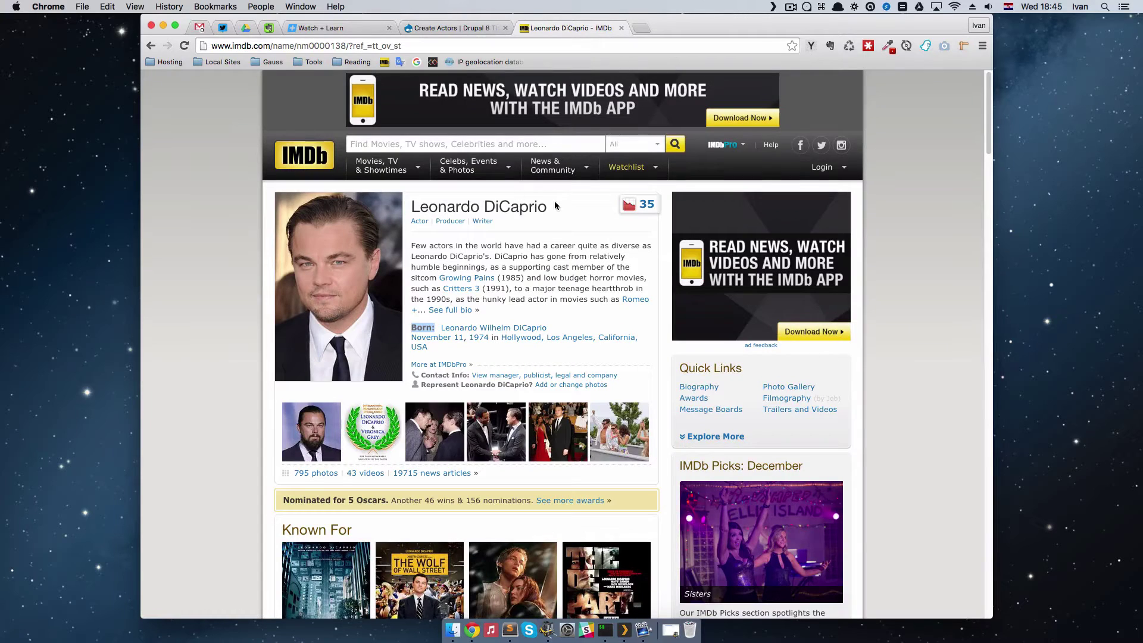
left_click_drag(555, 202, 410, 206)
key("super+c")
left_click(452, 28)
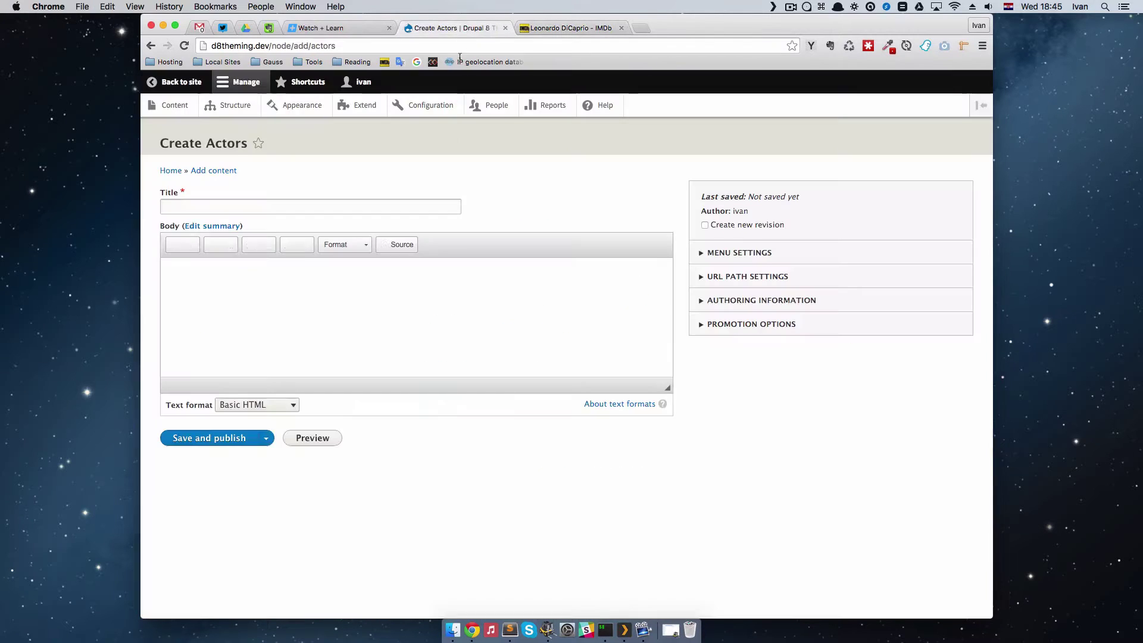
left_click(244, 207)
key("super+v")
left_click(252, 278)
left_click_drag(198, 206, 163, 207)
key("BackSpace")
Copy the actor's short biography from IMDb into the body of the new entry, then save and publish it.
left_click(583, 30)
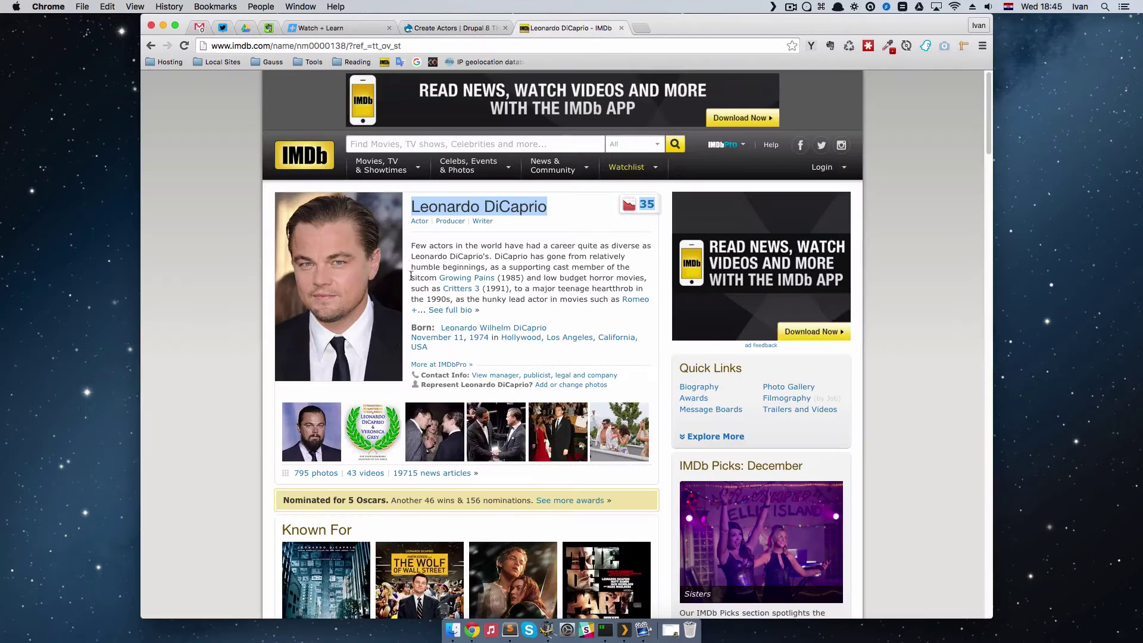
left_click_drag(411, 246, 649, 304)
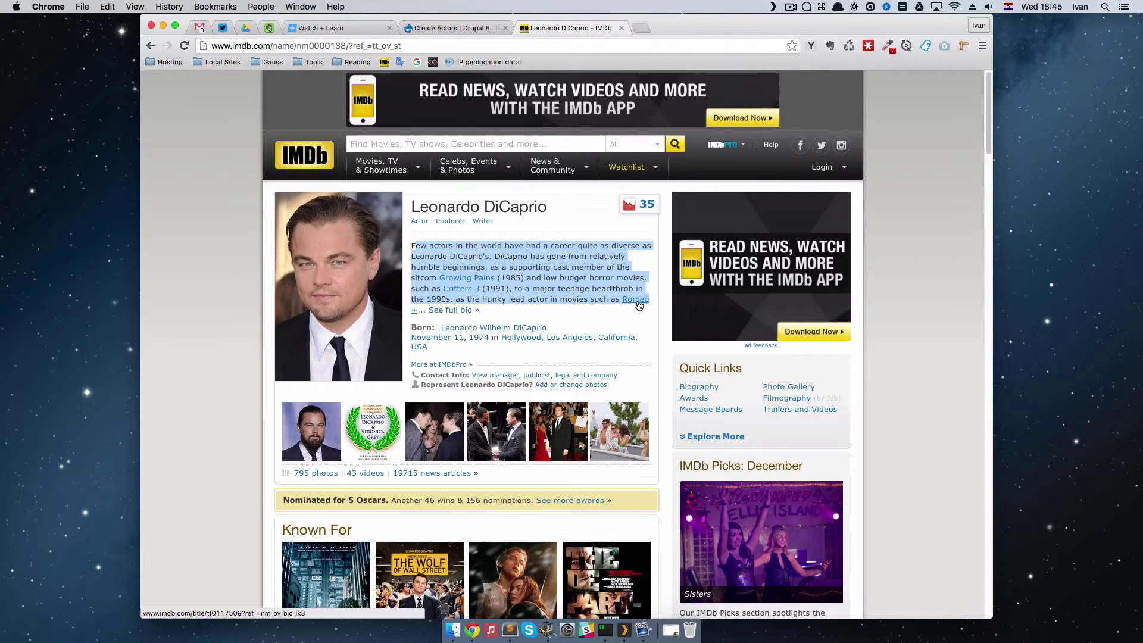
left_click(452, 28)
left_click(254, 283)
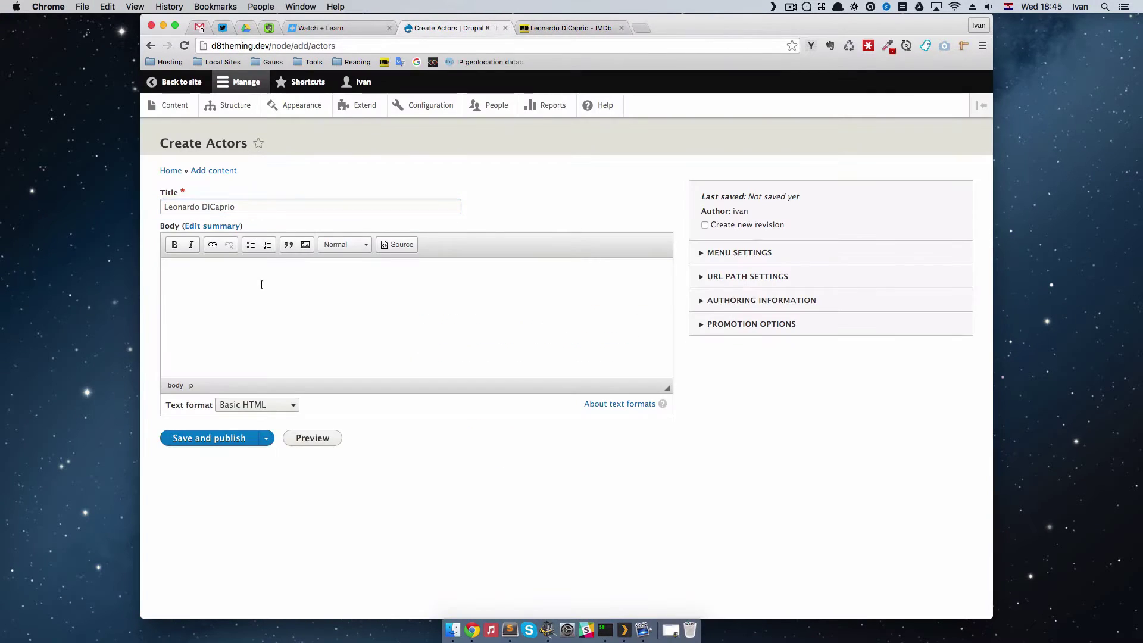
key("super+v")
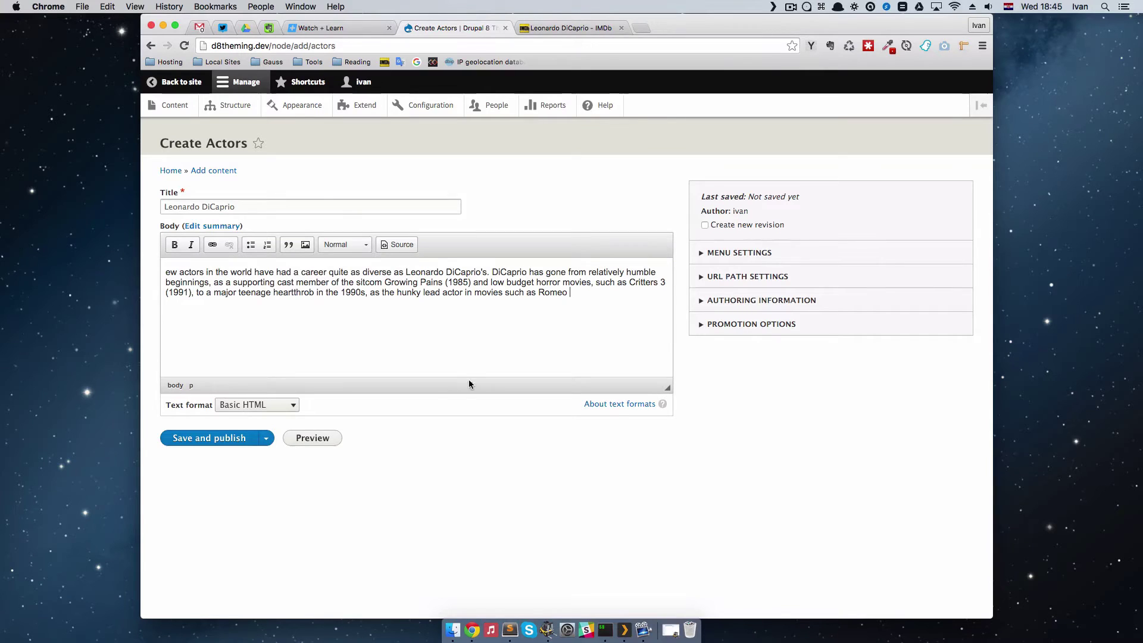
left_click(182, 437)
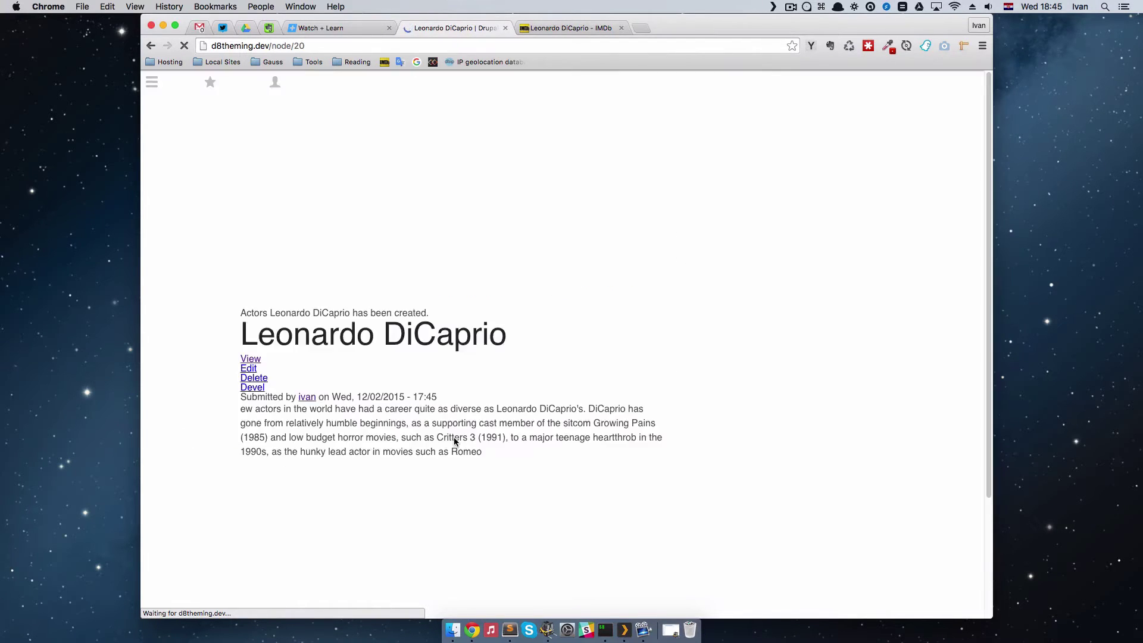
Return to the Inception page on IMDb and open Joseph Gordon-Levitt's actor page.
left_click(570, 28)
key("super+bracketleft")
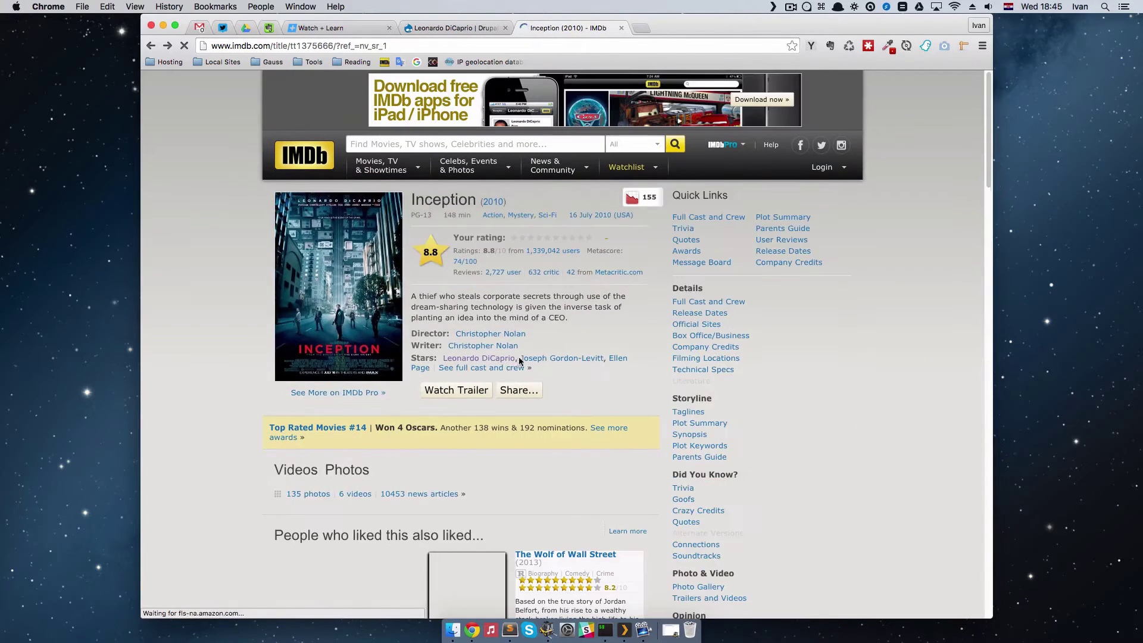
left_click(560, 358)
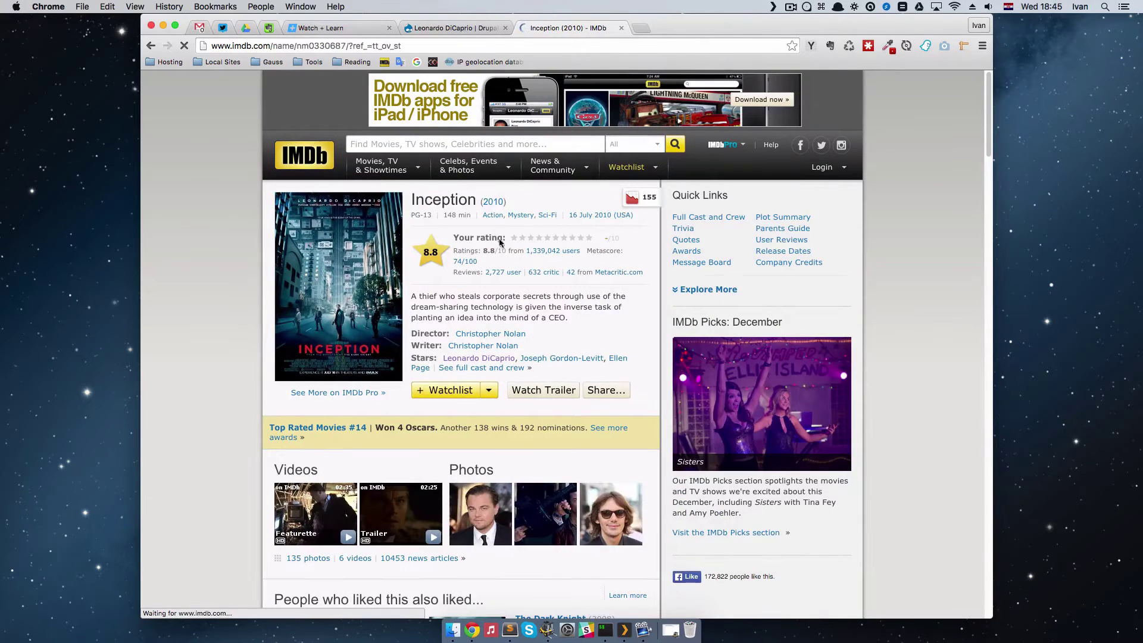
Return to the Drupal site and open the form for creating another Actors entry.
left_click(441, 28)
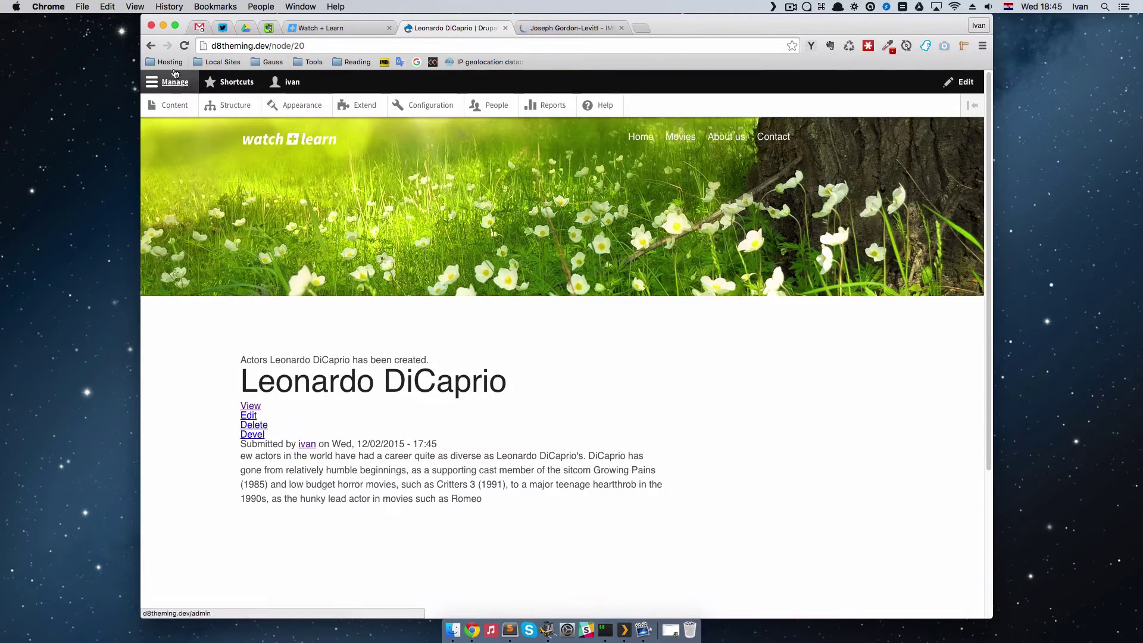
left_click(174, 105)
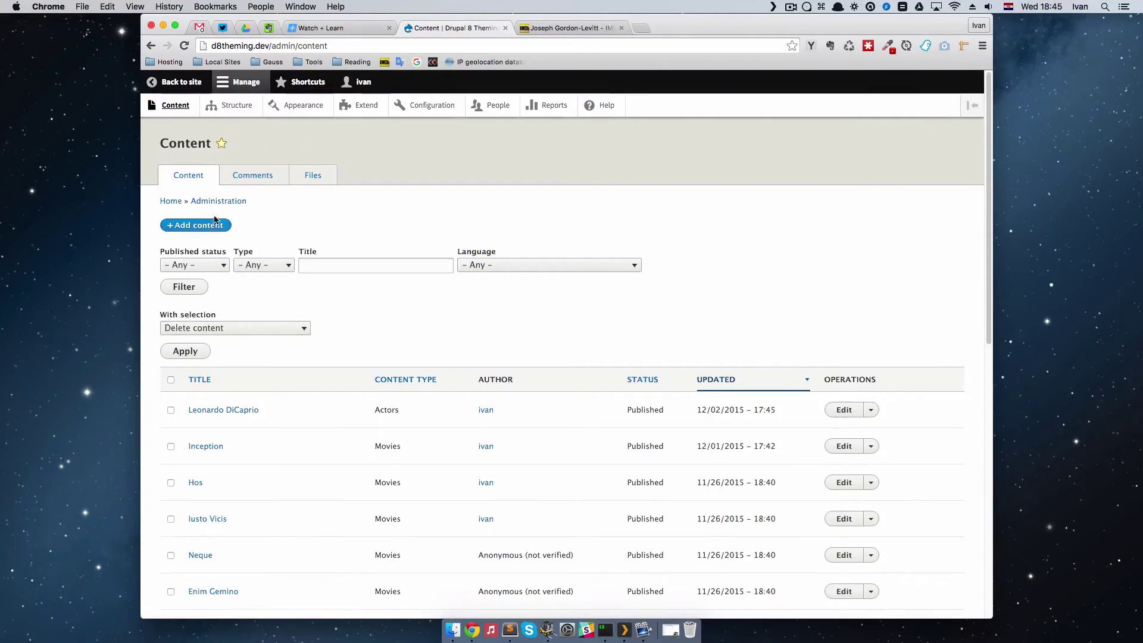
left_click(215, 222)
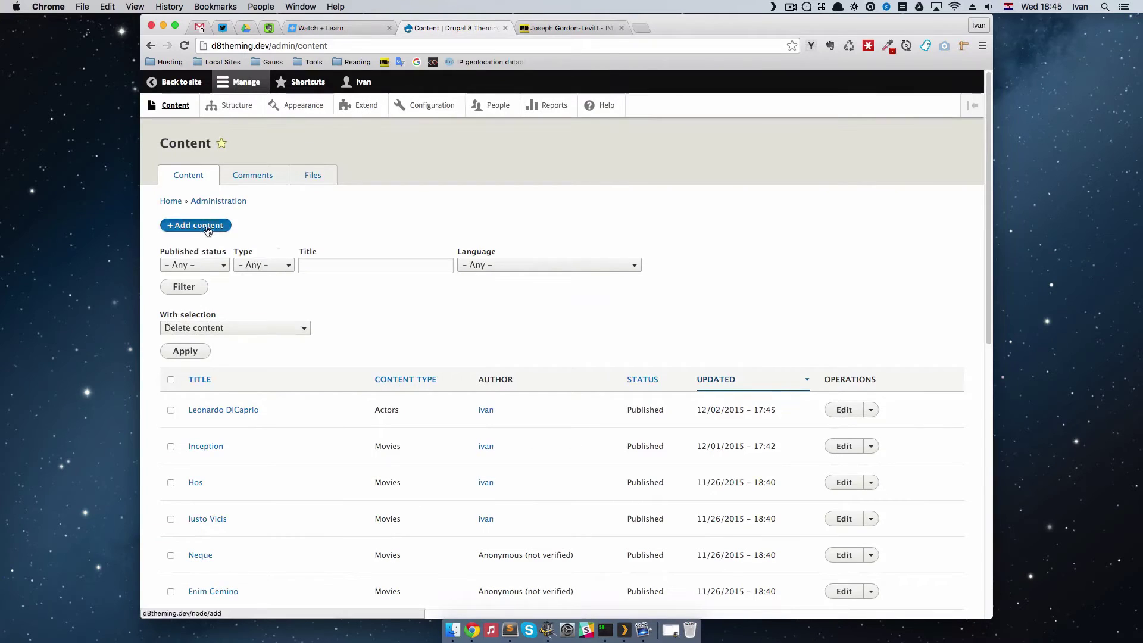
left_click(194, 198)
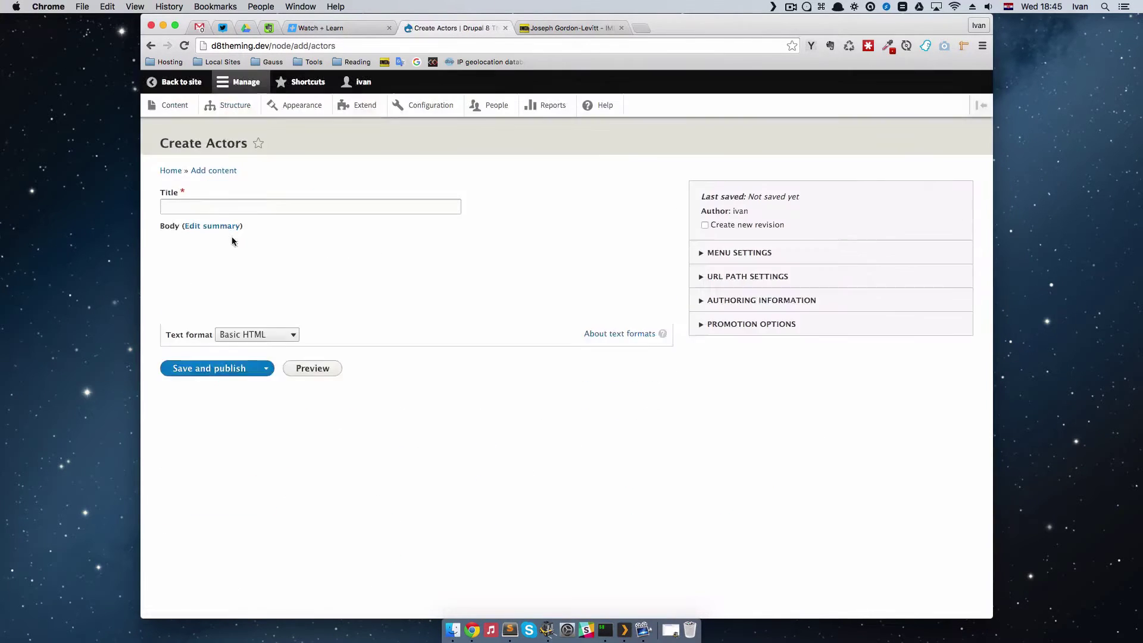
Copy the name "Joseph Gordon-Levitt" from his IMDb page into the title of the new Actors entry.
left_click(213, 209)
left_click(570, 28)
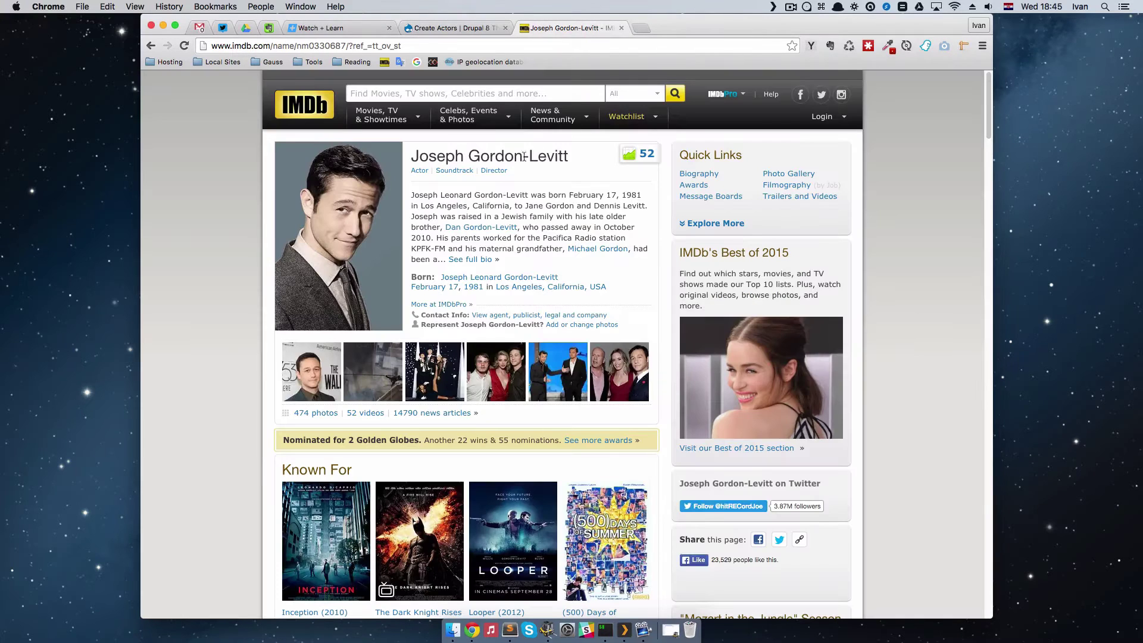
left_click_drag(567, 156, 413, 157)
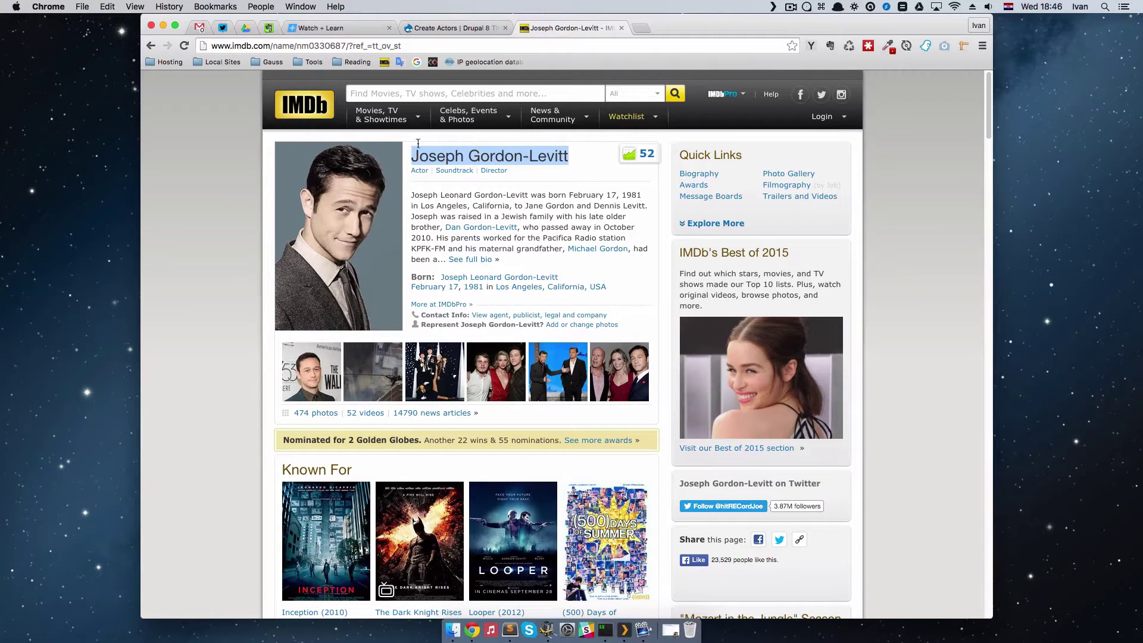
left_click(452, 28)
key("super+v")
Copy Joseph Gordon-Levitt's short IMDb biography into the entry's body, then save and publish it.
left_click(285, 289)
left_click(569, 28)
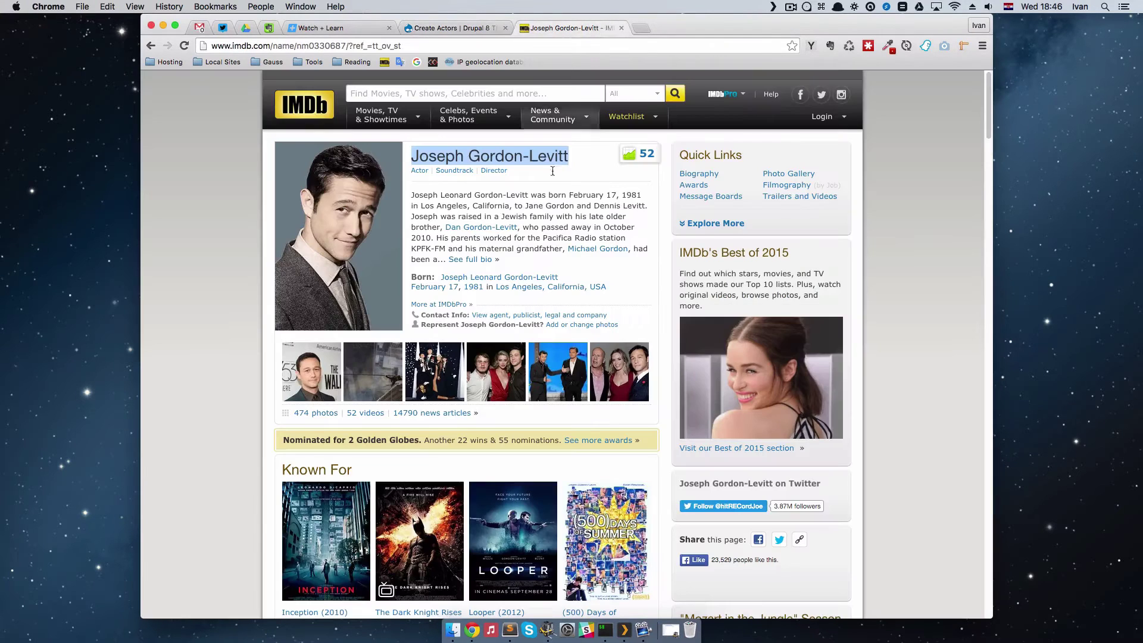
left_click_drag(410, 195, 647, 246)
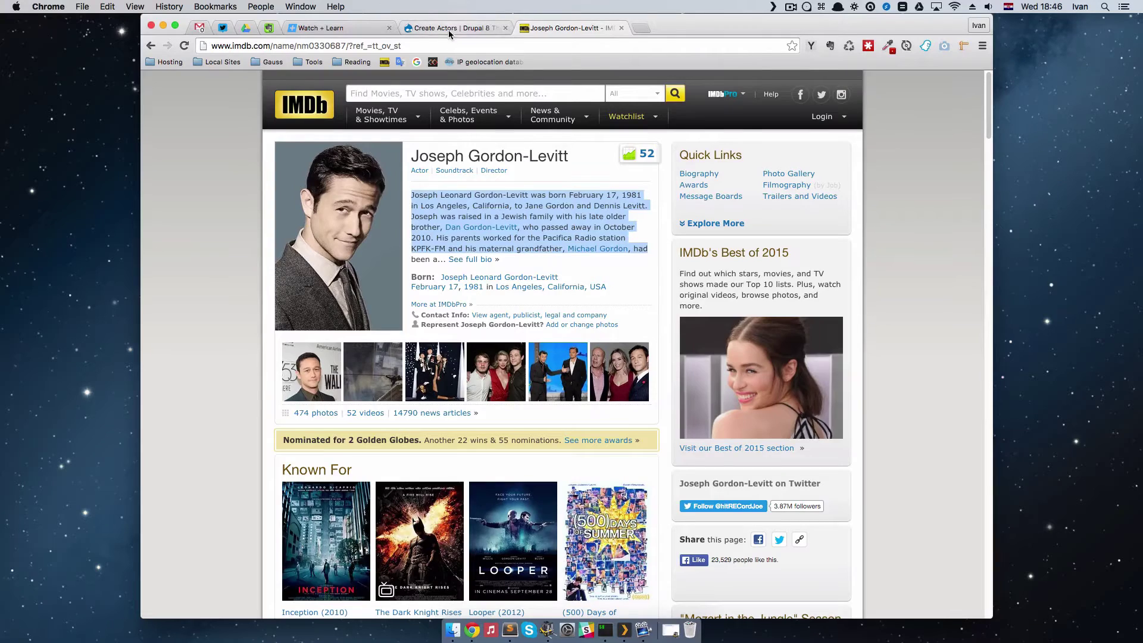
left_click(453, 28)
key("super+v")
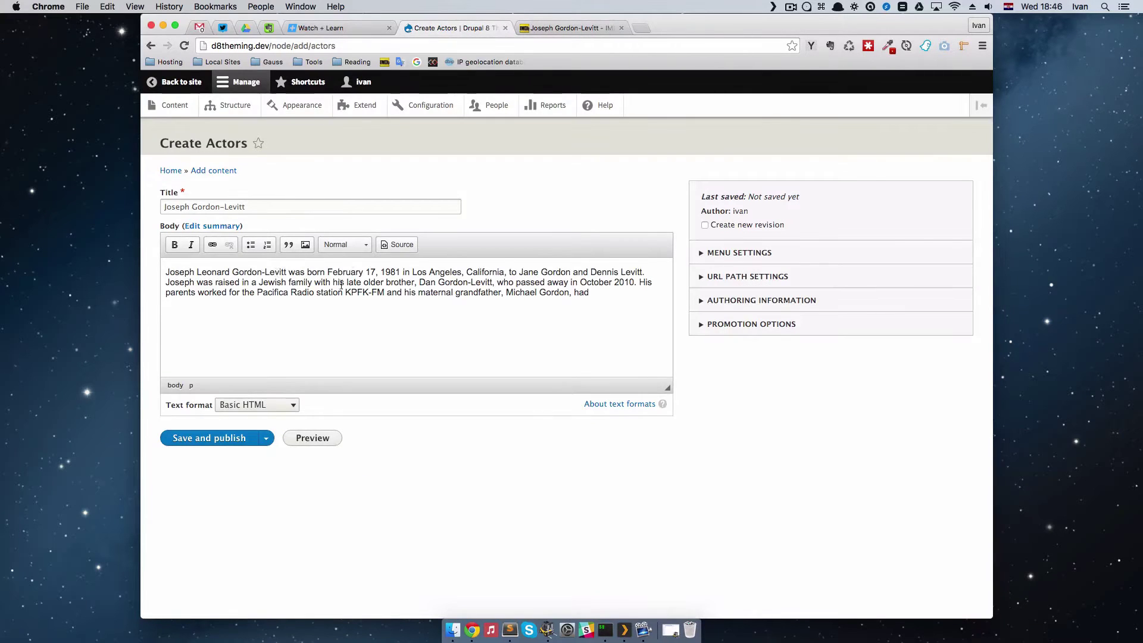
left_click(238, 439)
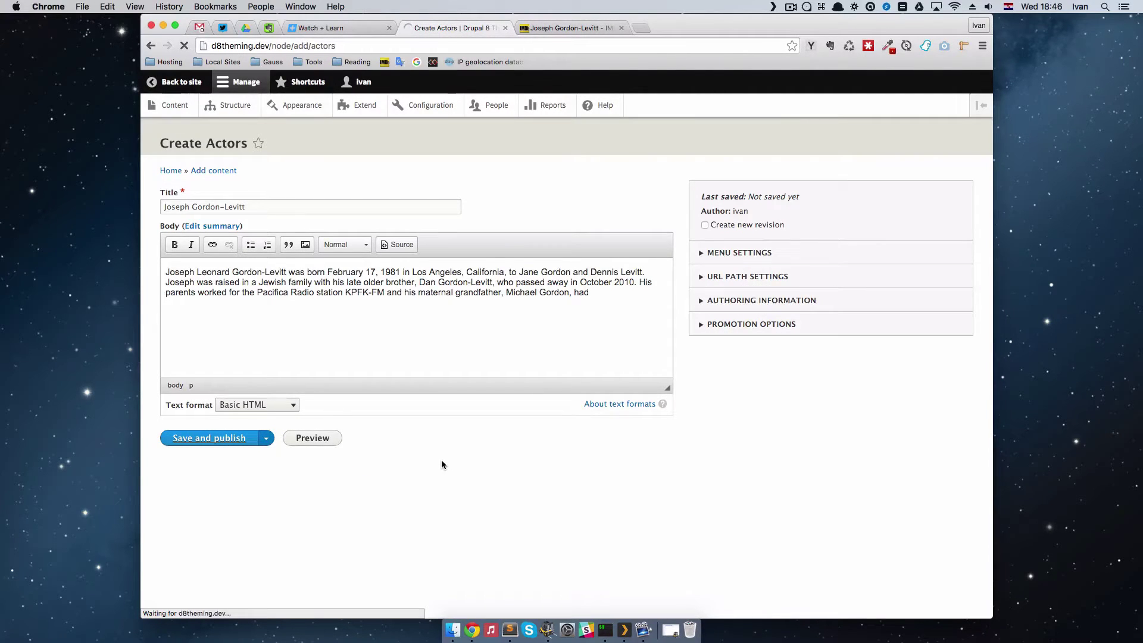
Open the Drupal site's add-content page, and on IMDb go back to Inception and open Ellen Page's actor page.
left_click(174, 105)
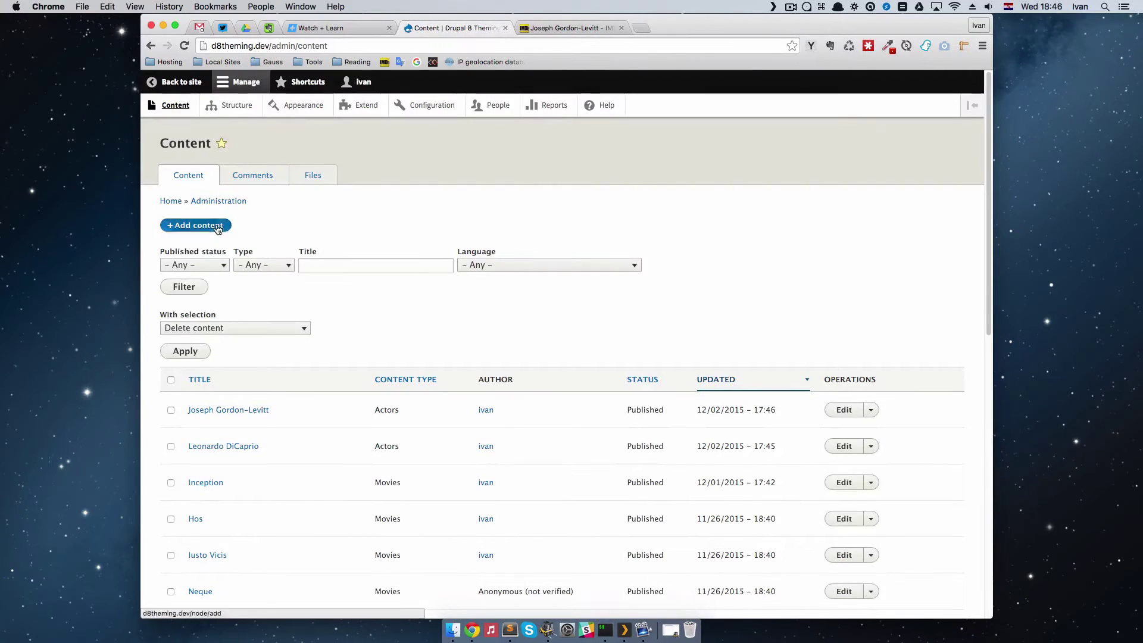
left_click(218, 226)
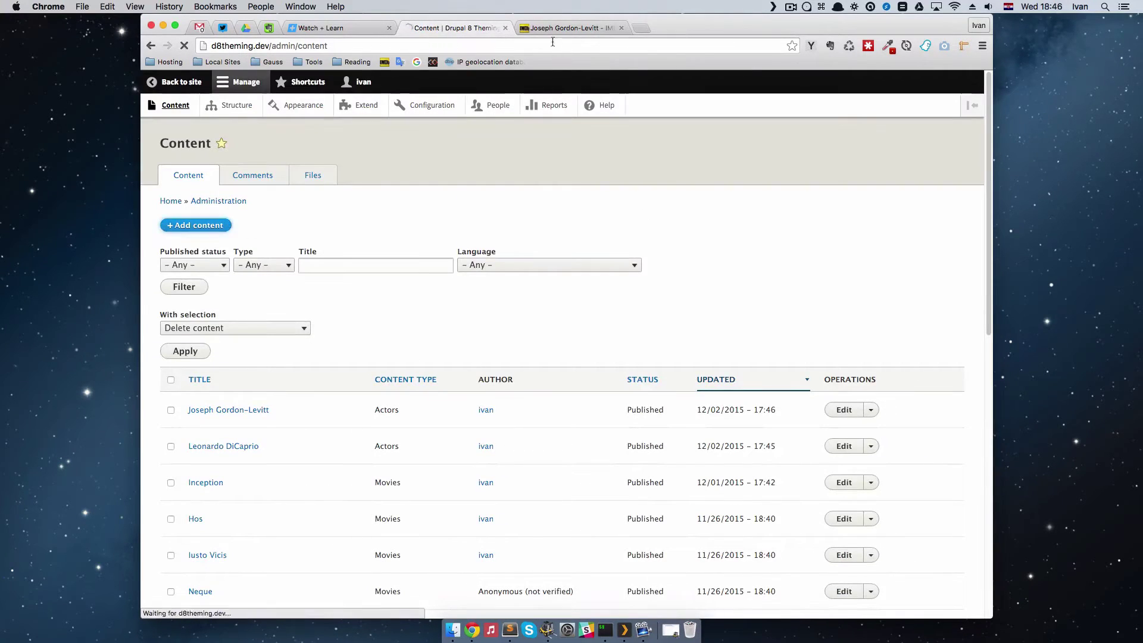
left_click(563, 28)
left_click(151, 46)
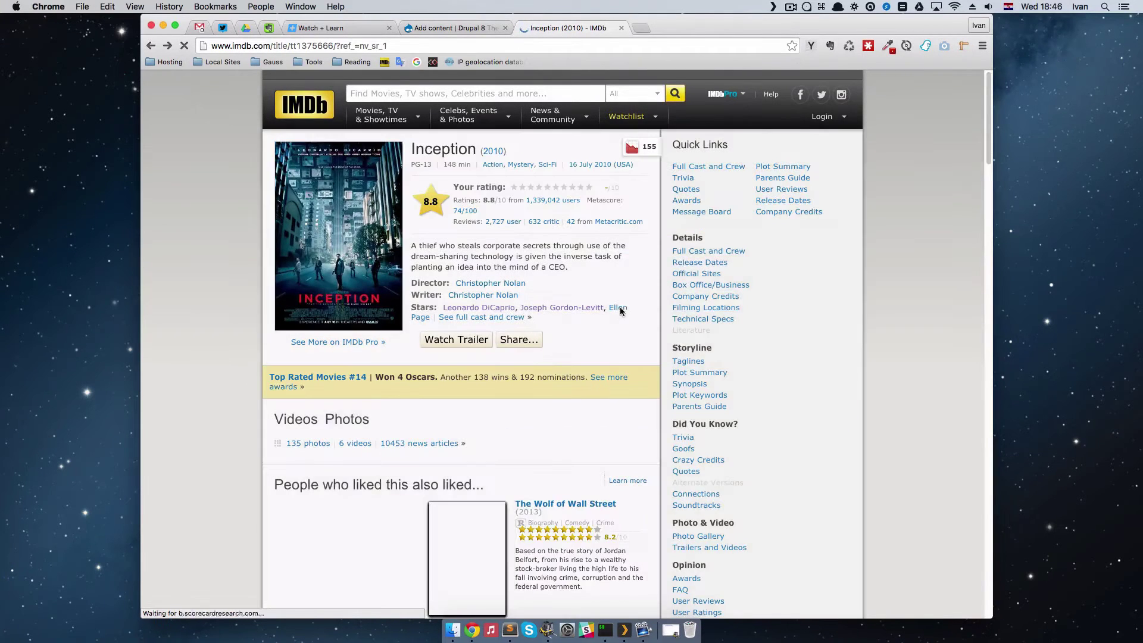
left_click(618, 308)
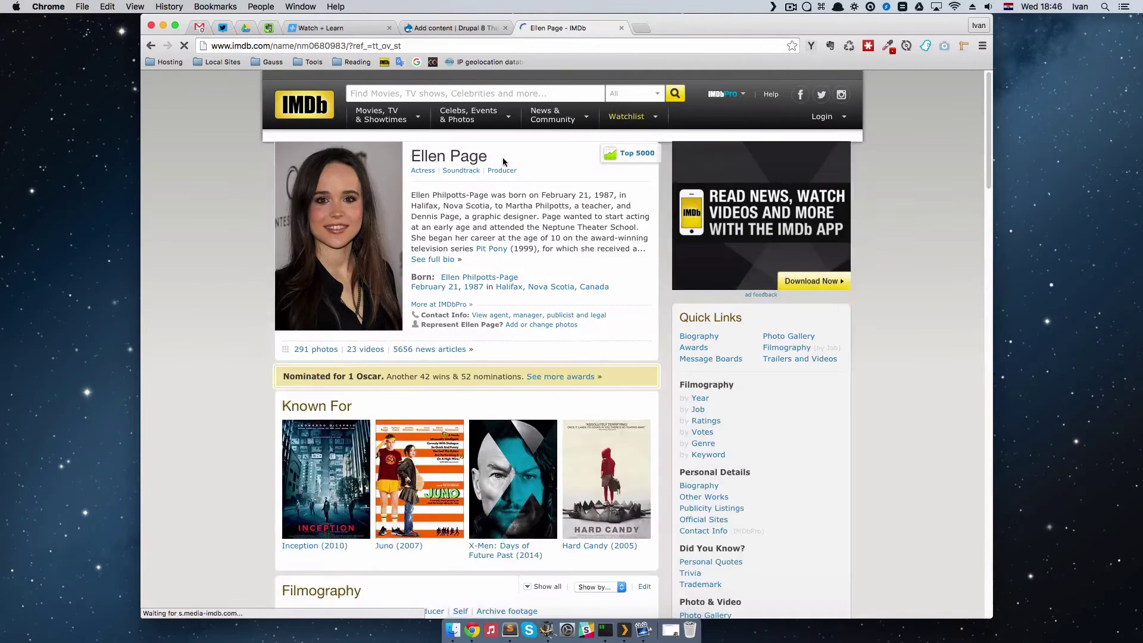
Start a new Actors entry and copy the name from IMDb into its title, cleaned up to read "Ellen Page".
left_click_drag(503, 161, 403, 158)
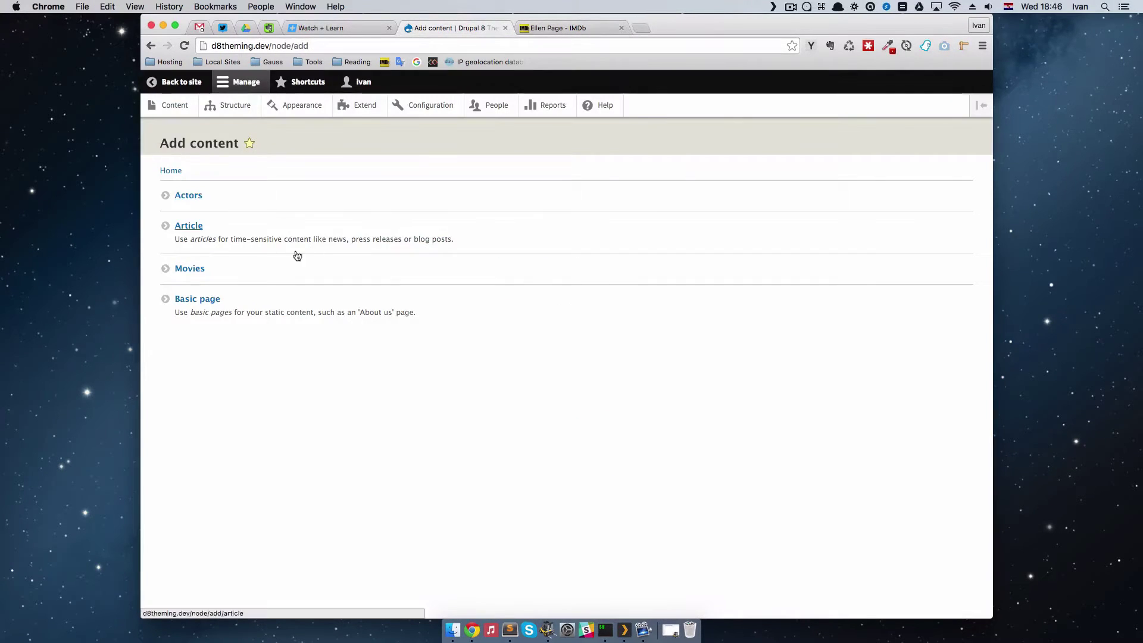
left_click(193, 197)
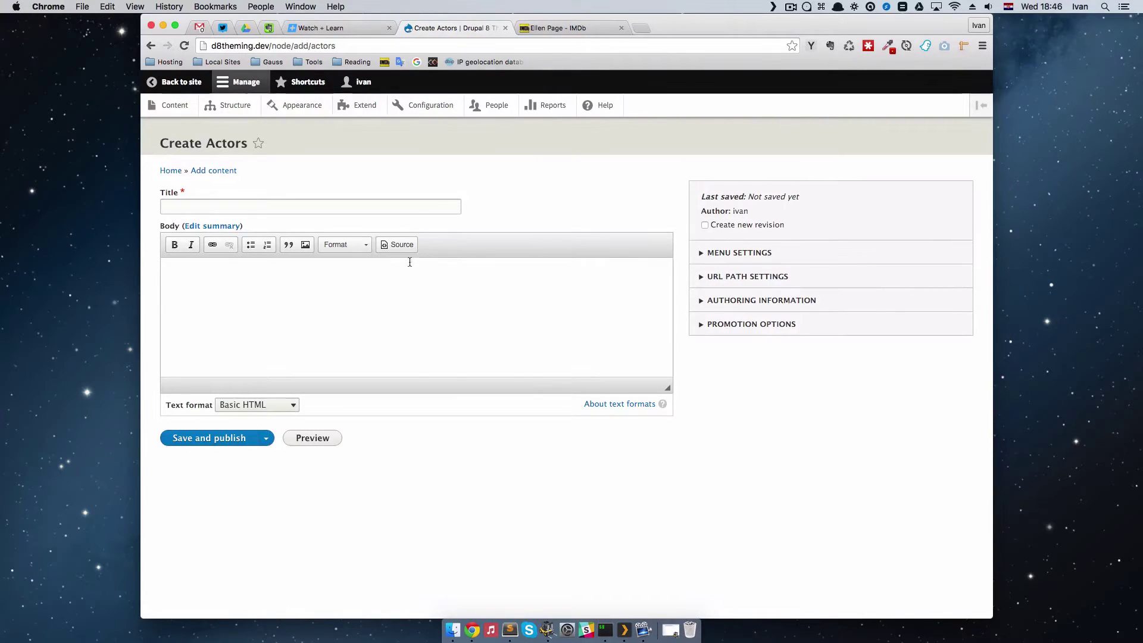
left_click(556, 28)
left_click(465, 29)
left_click(223, 207)
type("Top 5000 Ellen Page")
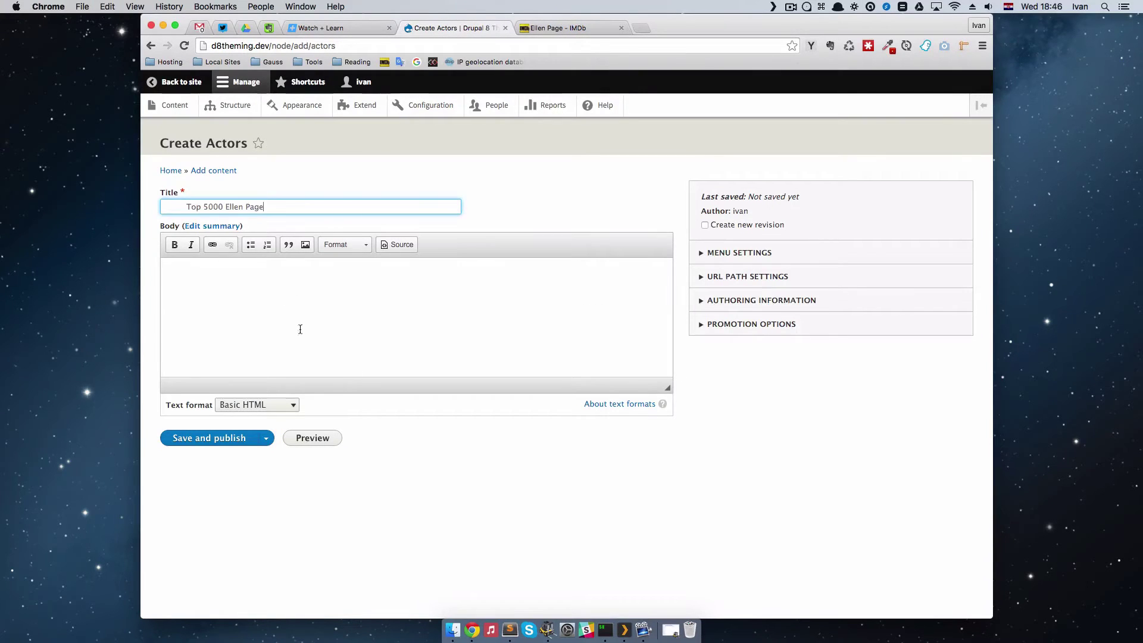
left_click_drag(223, 205, 162, 206)
key("BackSpace")
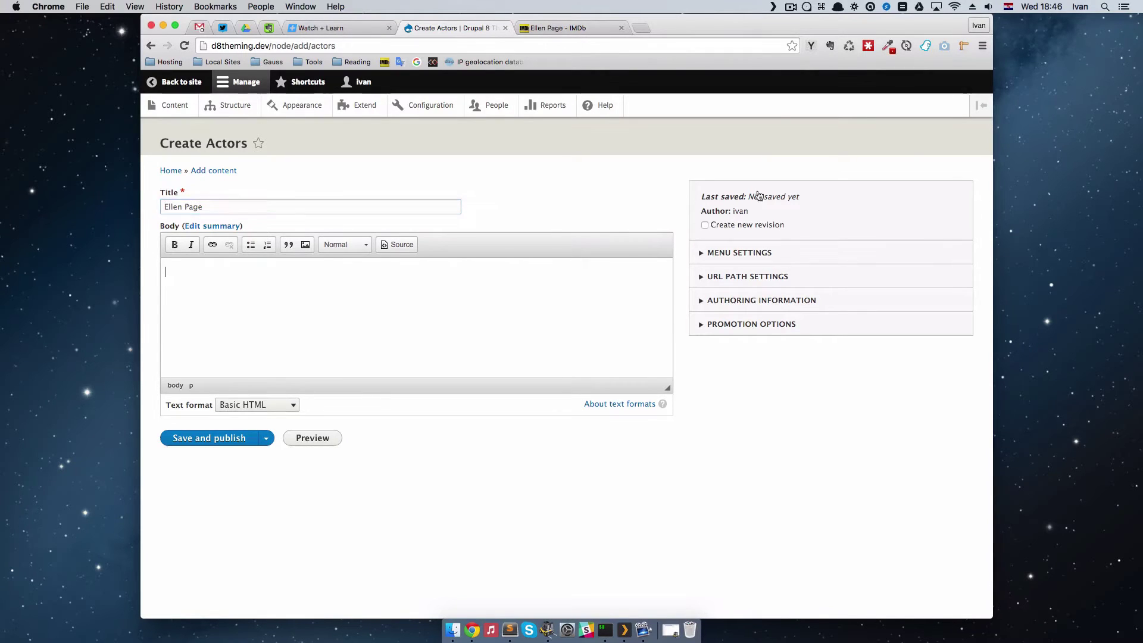
Copy Ellen Page's short IMDb biography into the entry's body, then save and publish it.
left_click(571, 28)
left_click_drag(411, 196, 642, 251)
key("super+c")
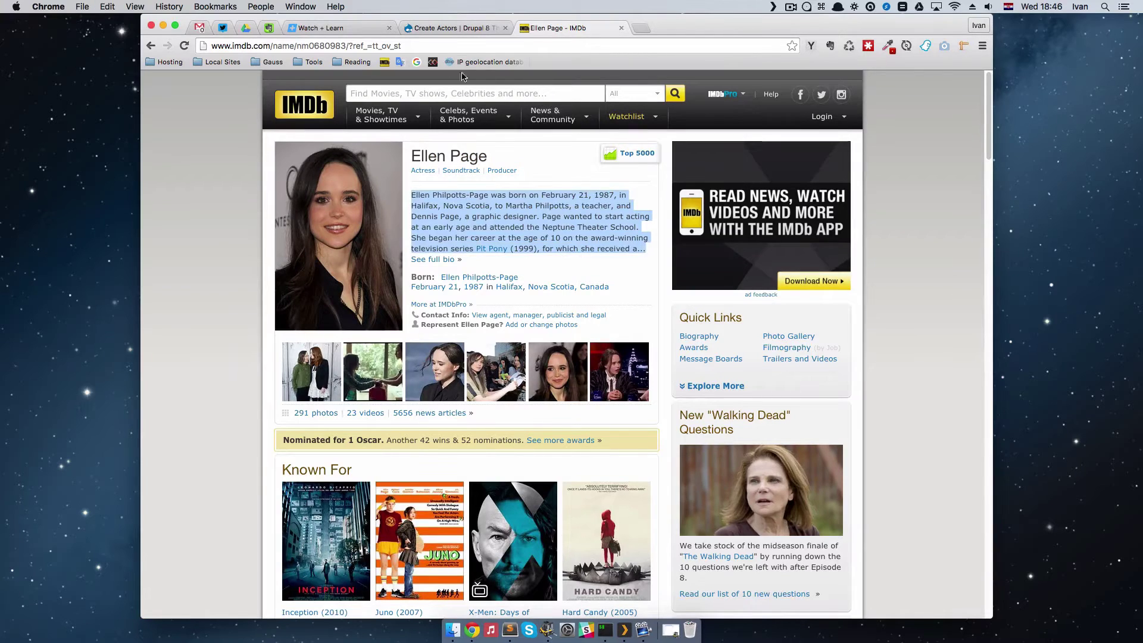
left_click(452, 28)
left_click(305, 267)
key("super+v")
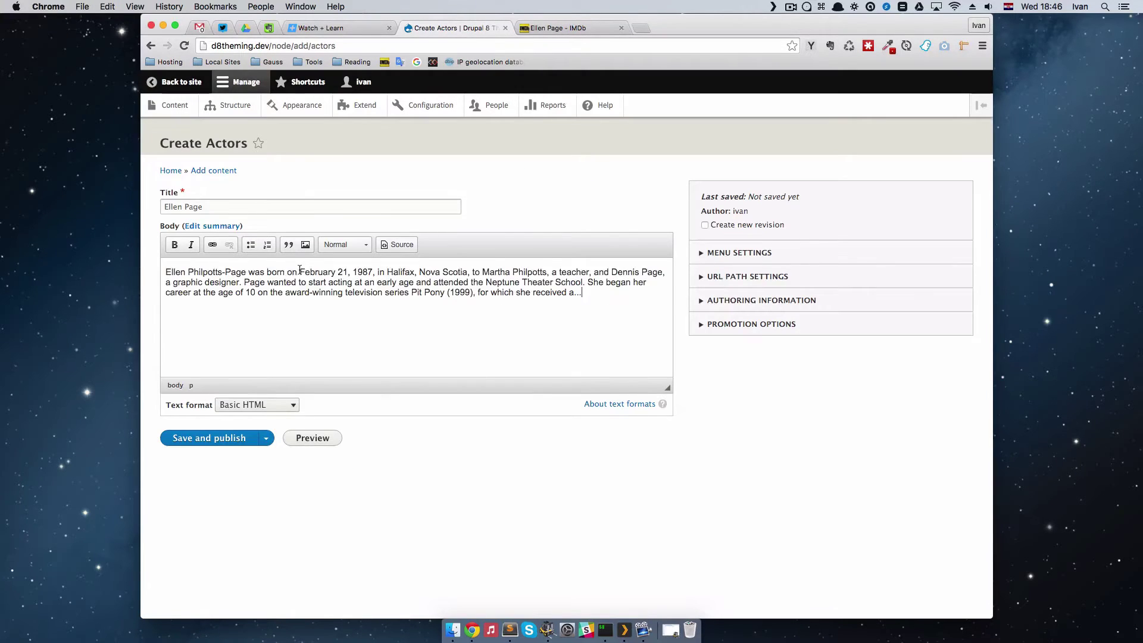
left_click(209, 437)
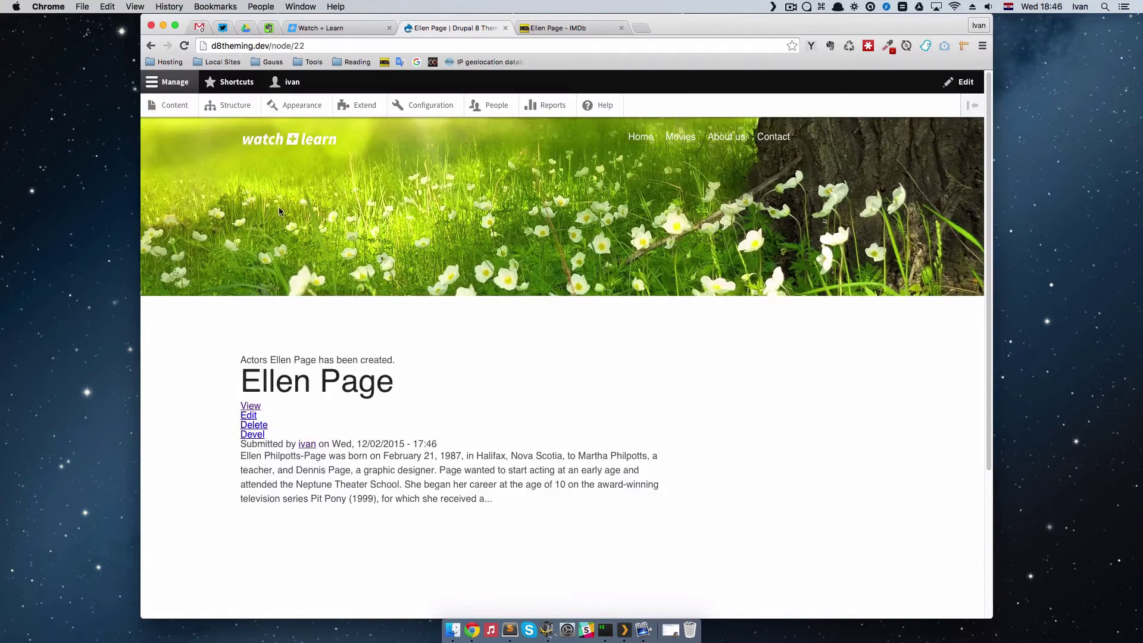
Review the site's content list, checking the actor entries alongside the movies.
left_click(175, 108)
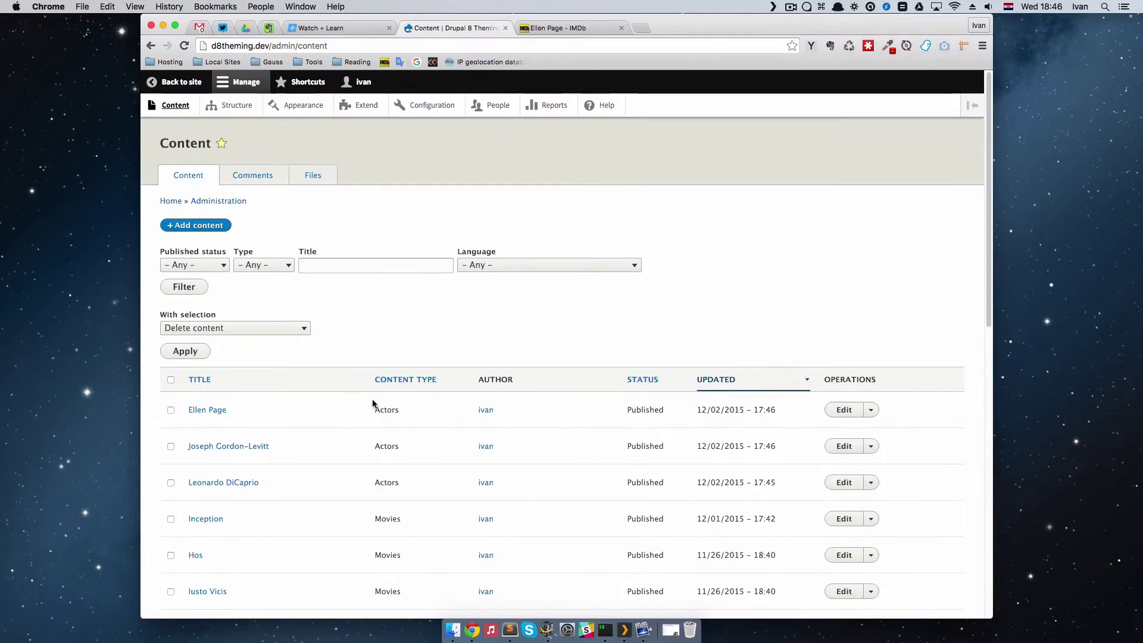
scroll(366, 404, "down", 4)
scroll(315, 274, "up", 1)
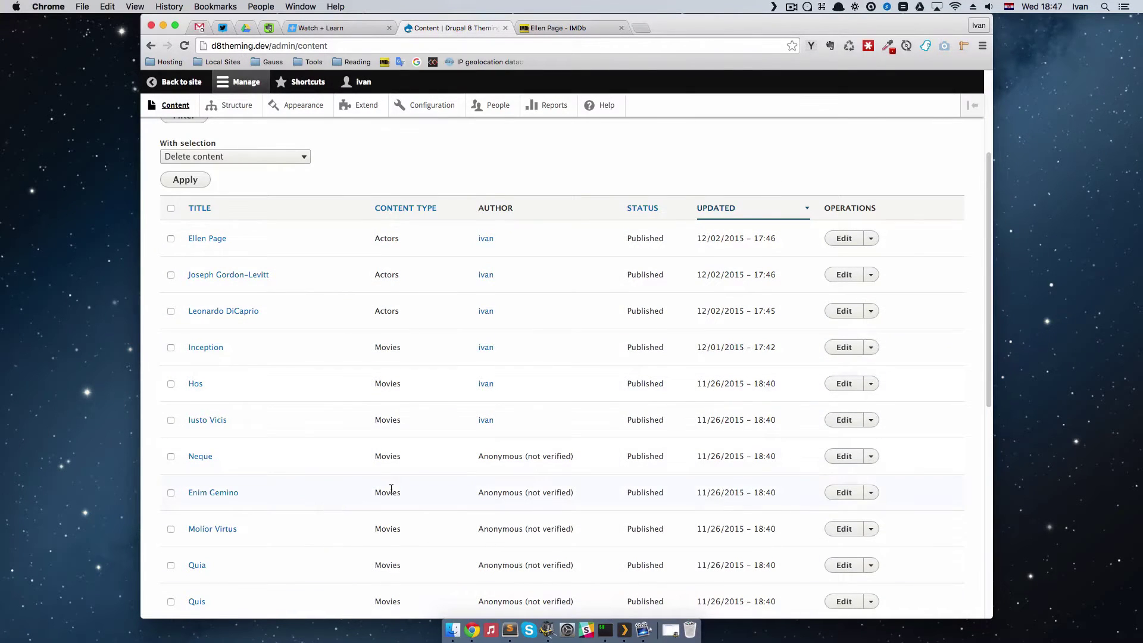
scroll(391, 488, "down", 2)
scroll(387, 487, "up", 5)
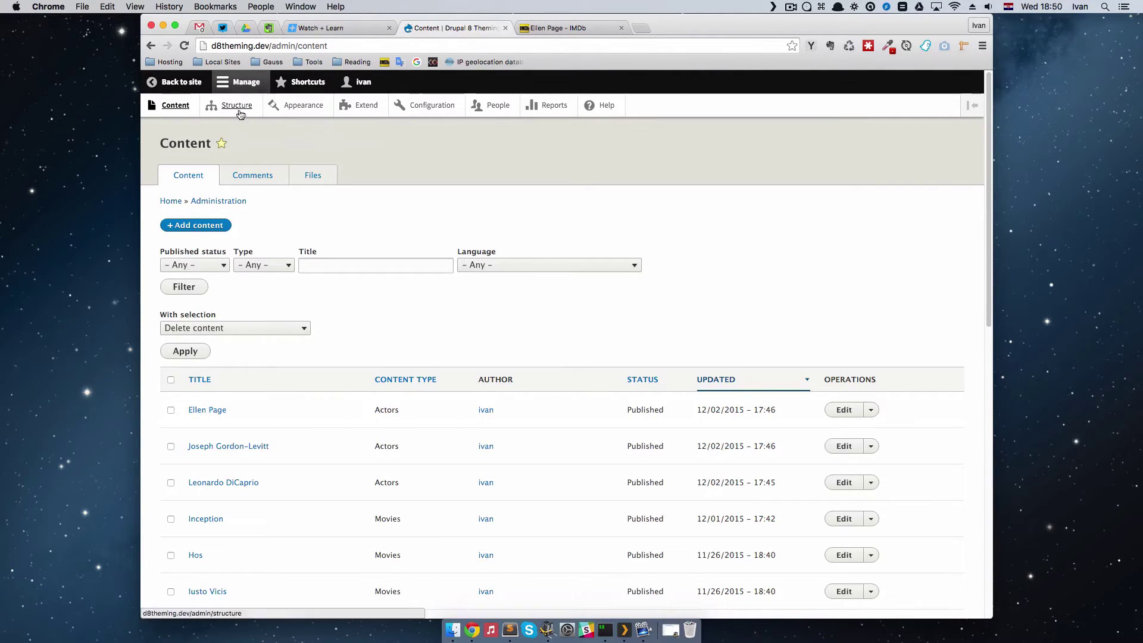
Delete the plain-text Actors field from the Movies content type.
left_click(237, 106)
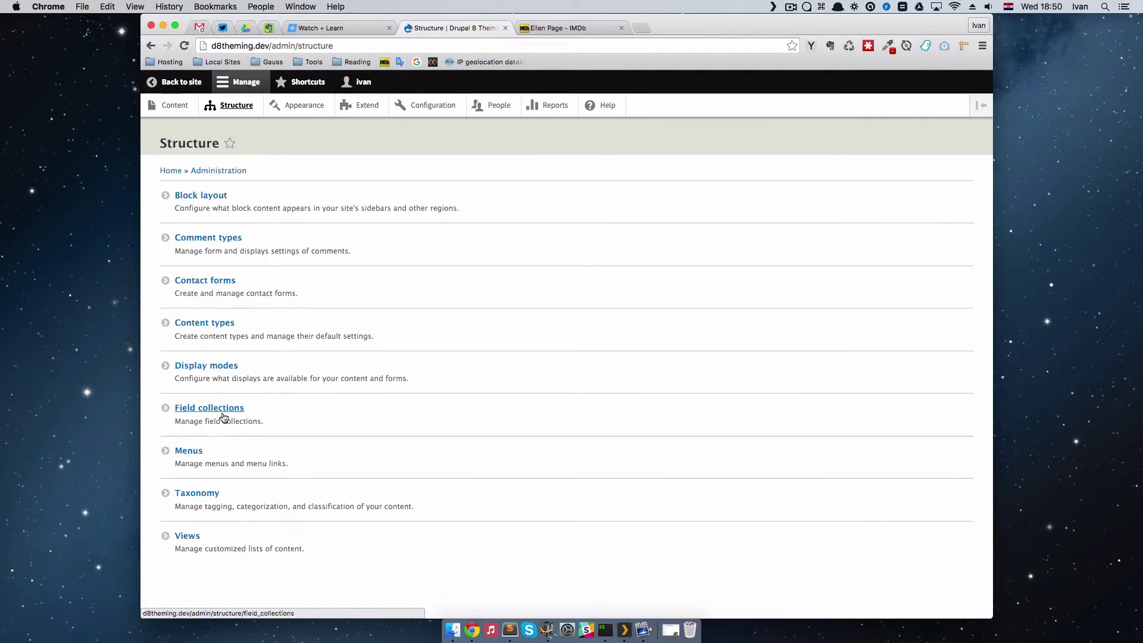
left_click(229, 326)
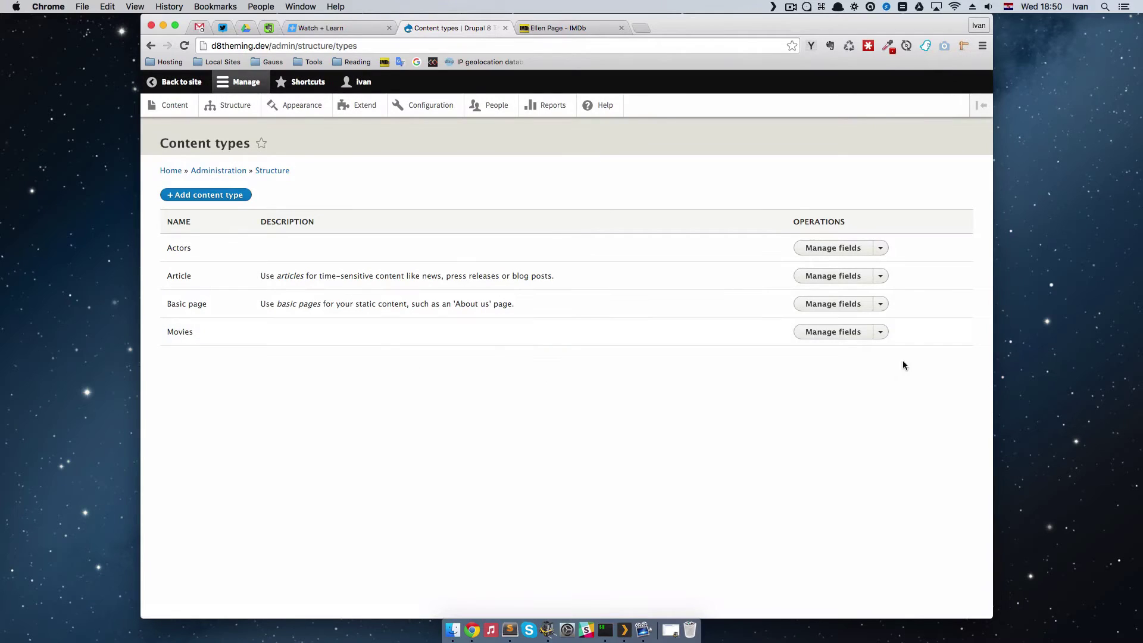
left_click(845, 333)
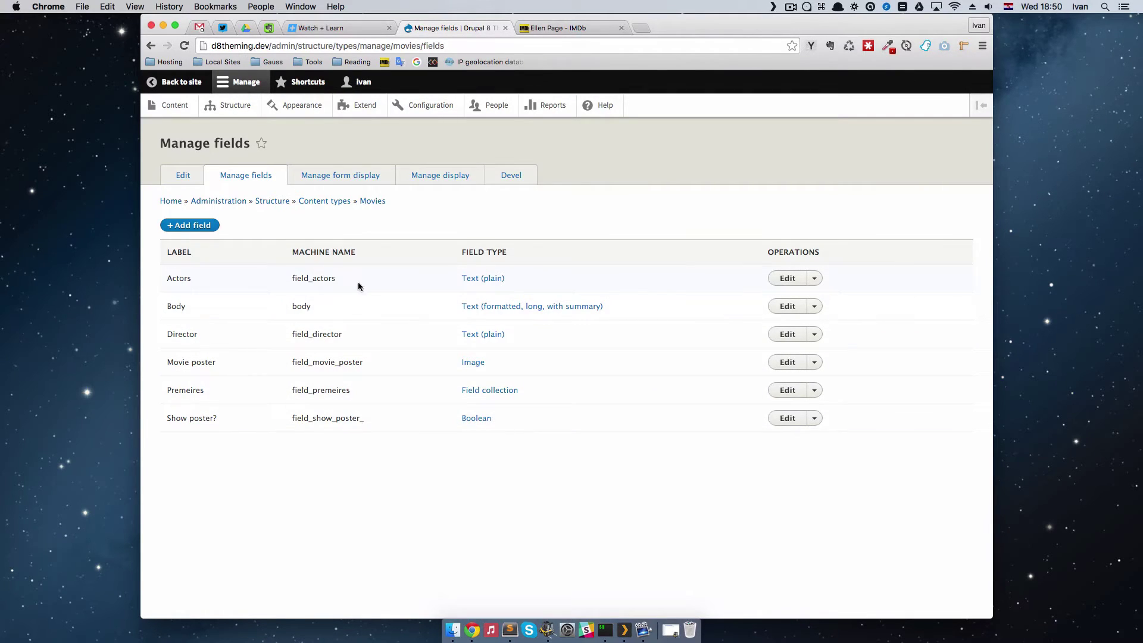
left_click(814, 280)
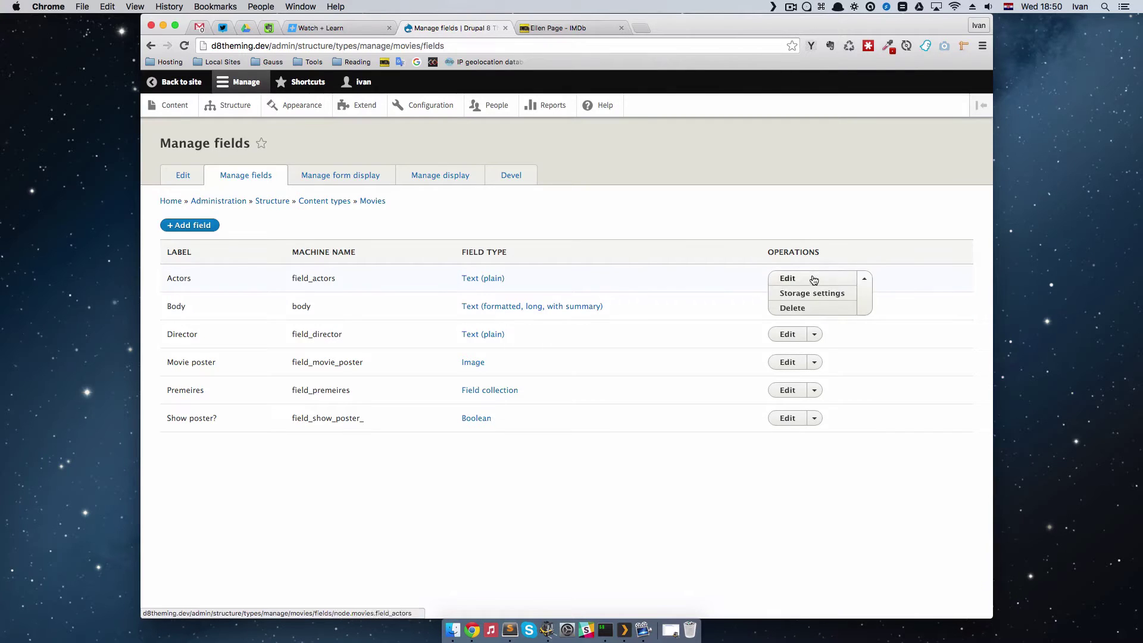
left_click(794, 306)
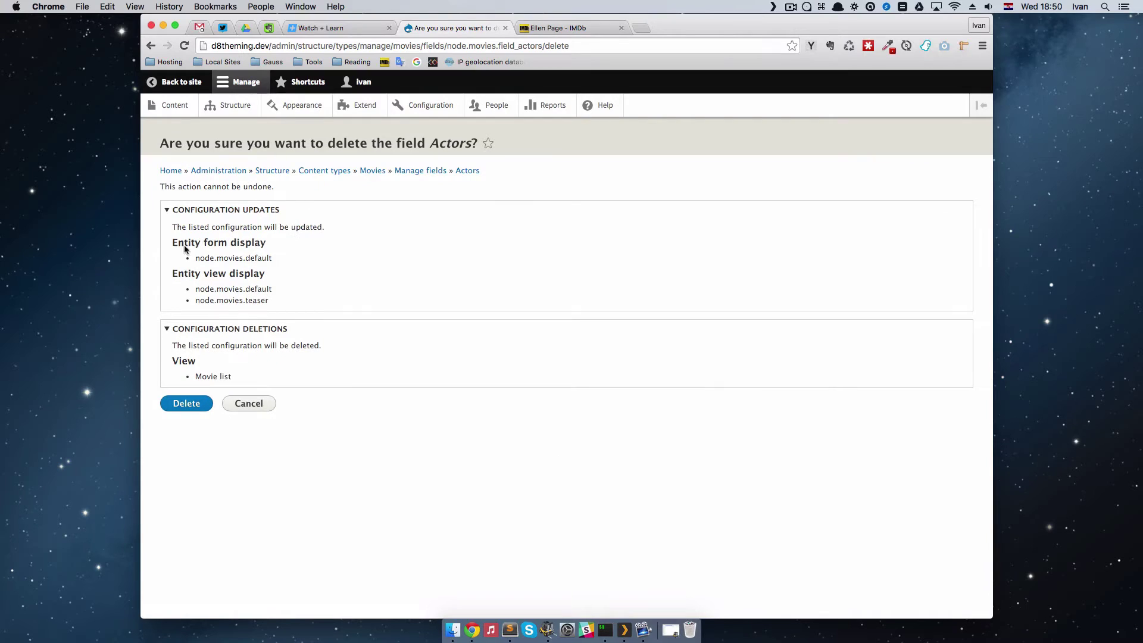
left_click(186, 403)
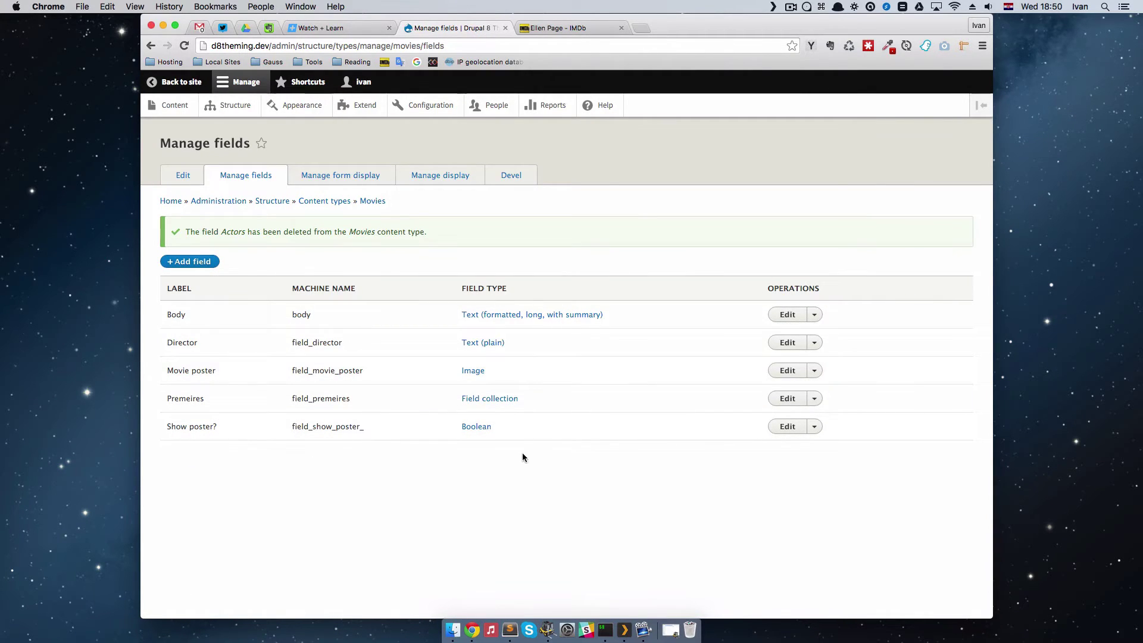
Add a new Content reference field labelled "Actors" to the Movies content type and continue to its field settings.
left_click(189, 261)
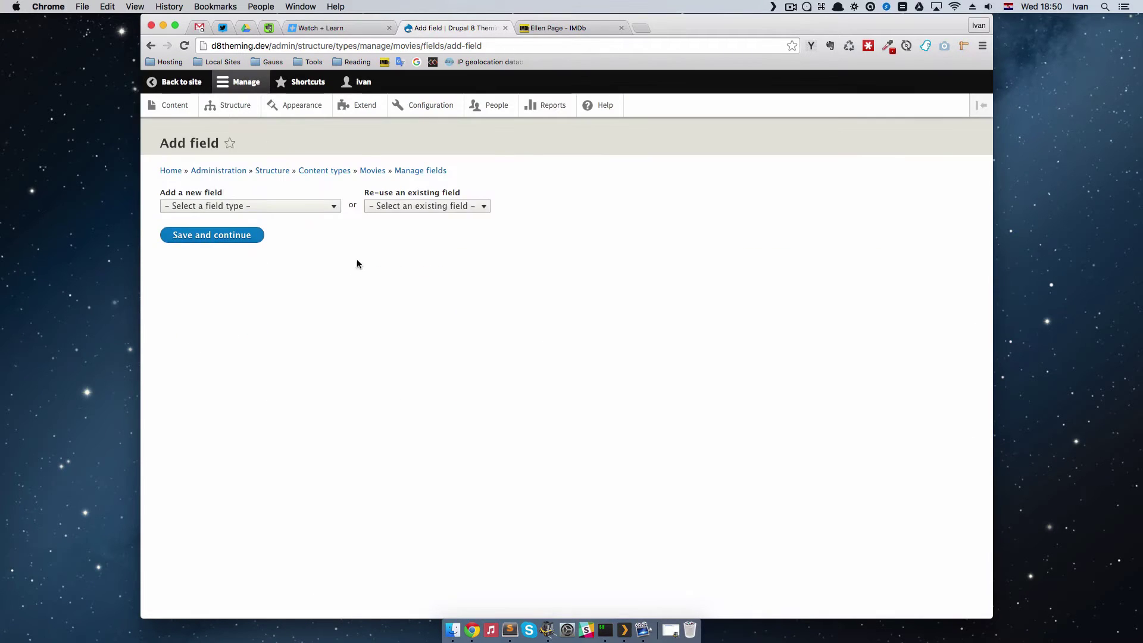
left_click(307, 206)
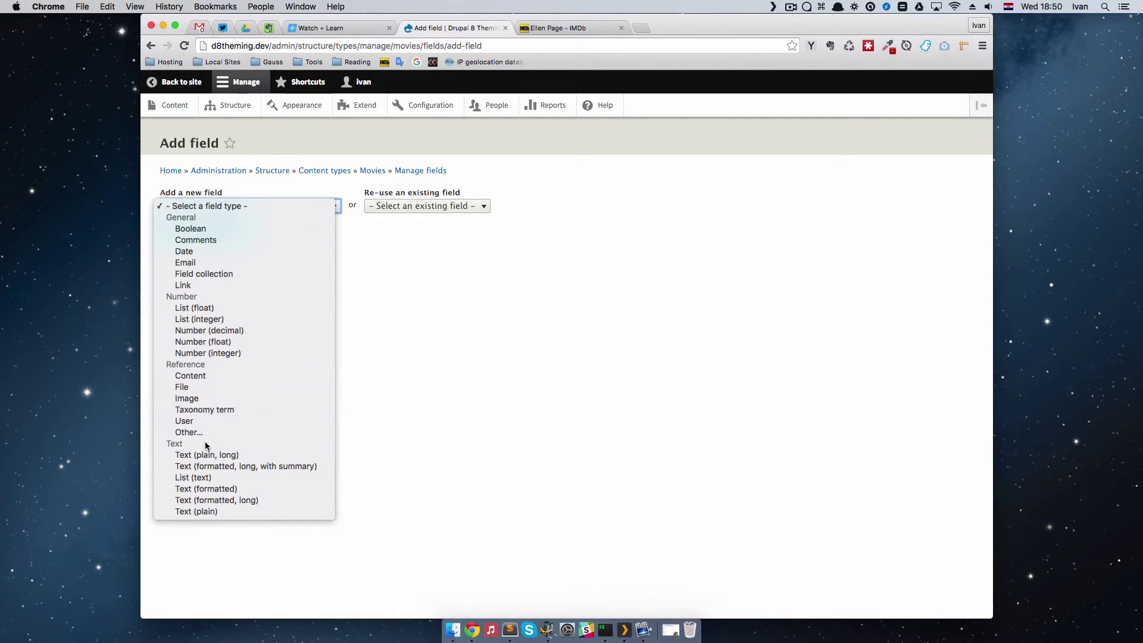
left_click(227, 377)
key("Tab")
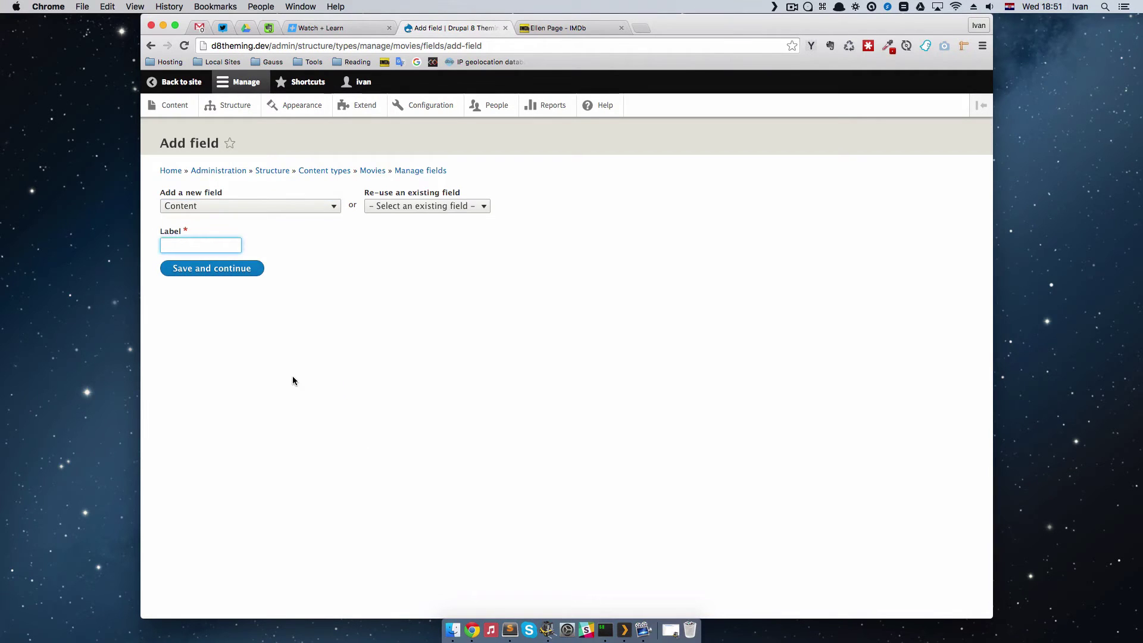
type("Actors")
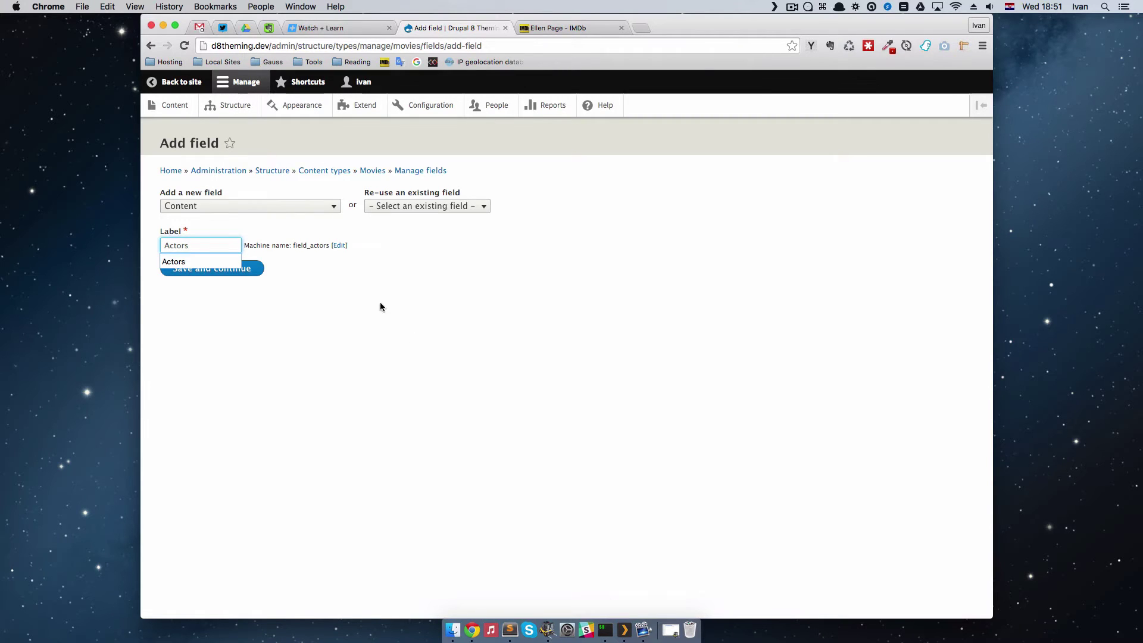
left_click(244, 268)
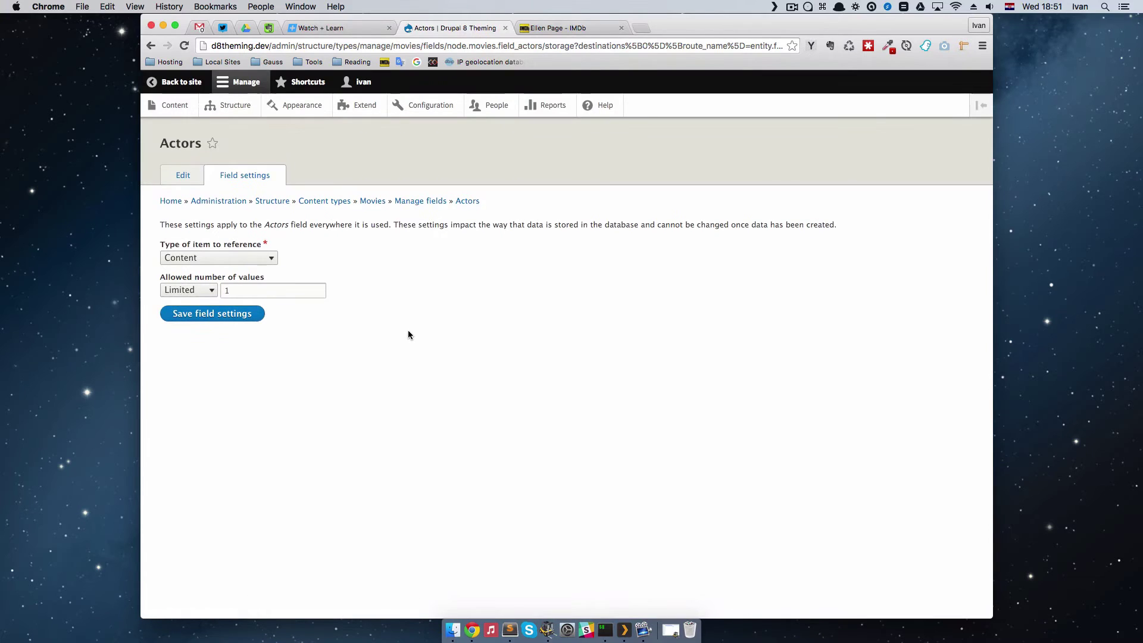
Allow an unlimited number of values for the Actors field, keep Content as the referenced item type, and save the field settings.
left_click(196, 289)
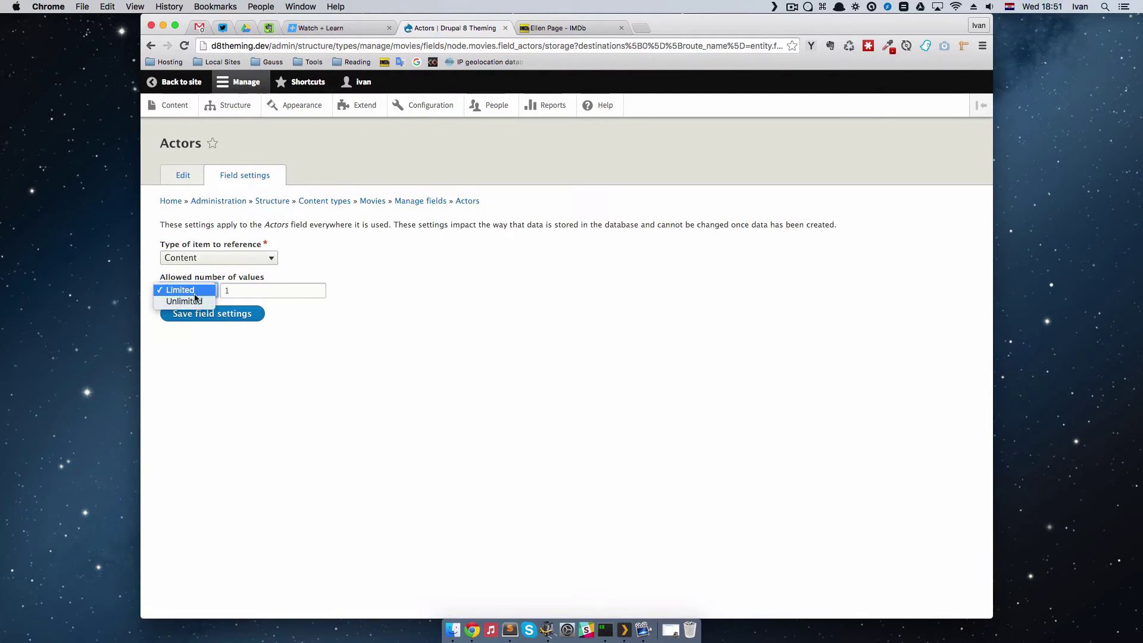
left_click(204, 302)
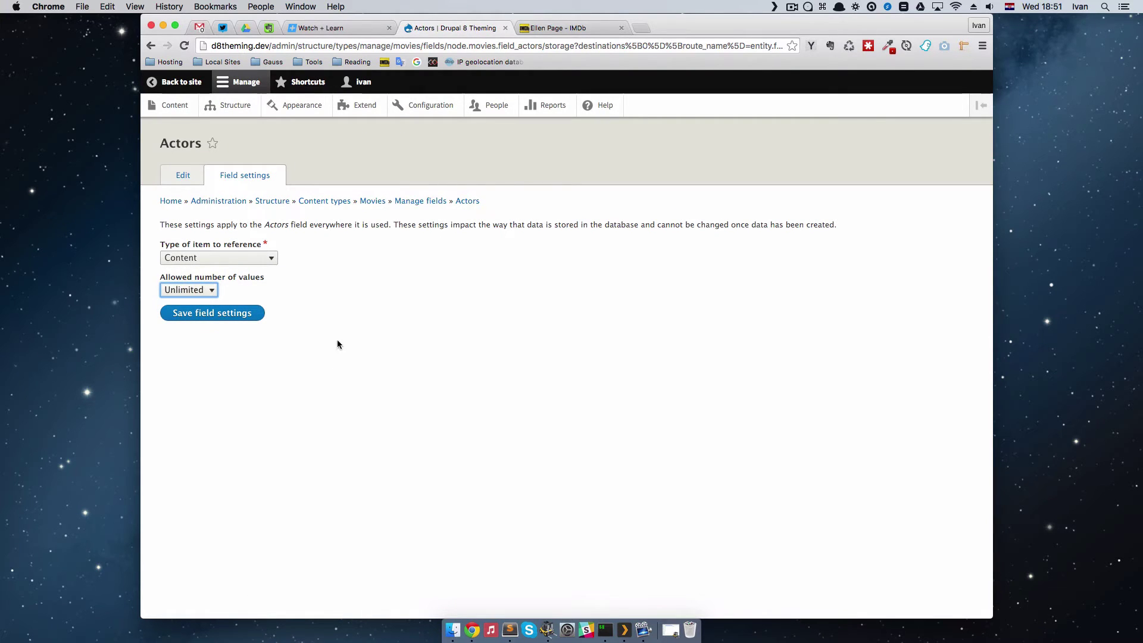
left_click(261, 261)
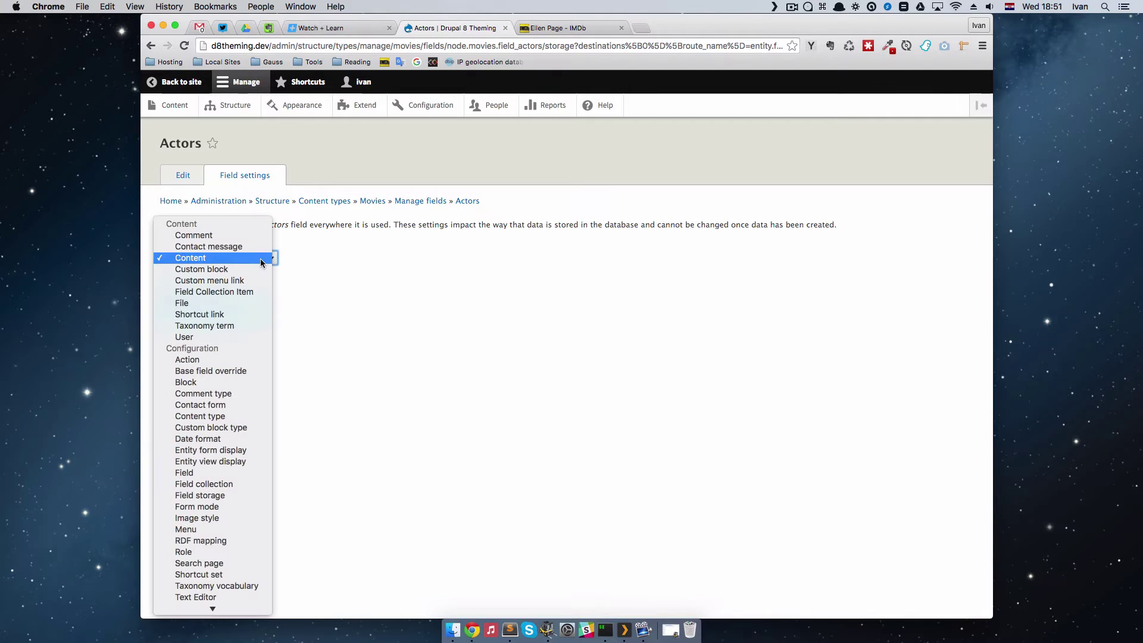
left_click(216, 260)
left_click(238, 257)
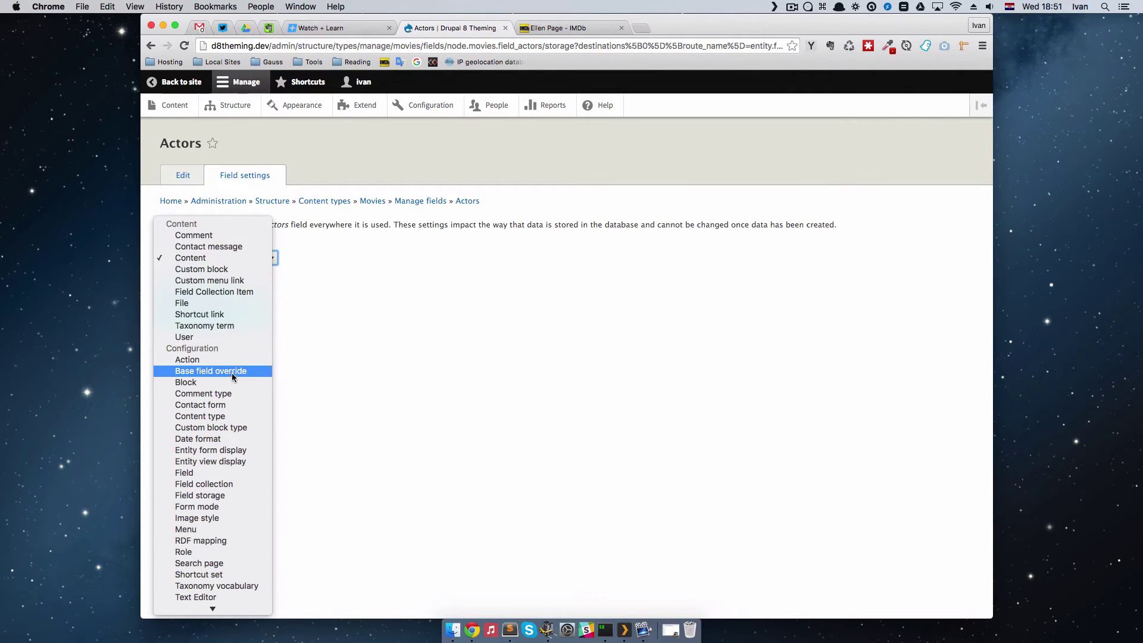
scroll(221, 464, "down", 2)
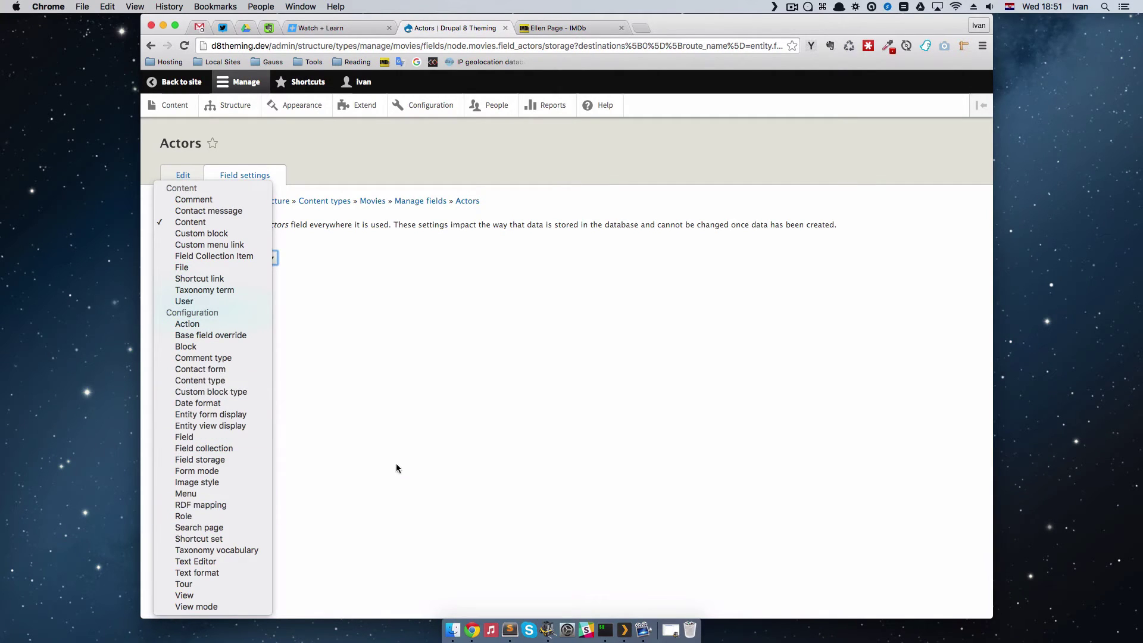
left_click(210, 224)
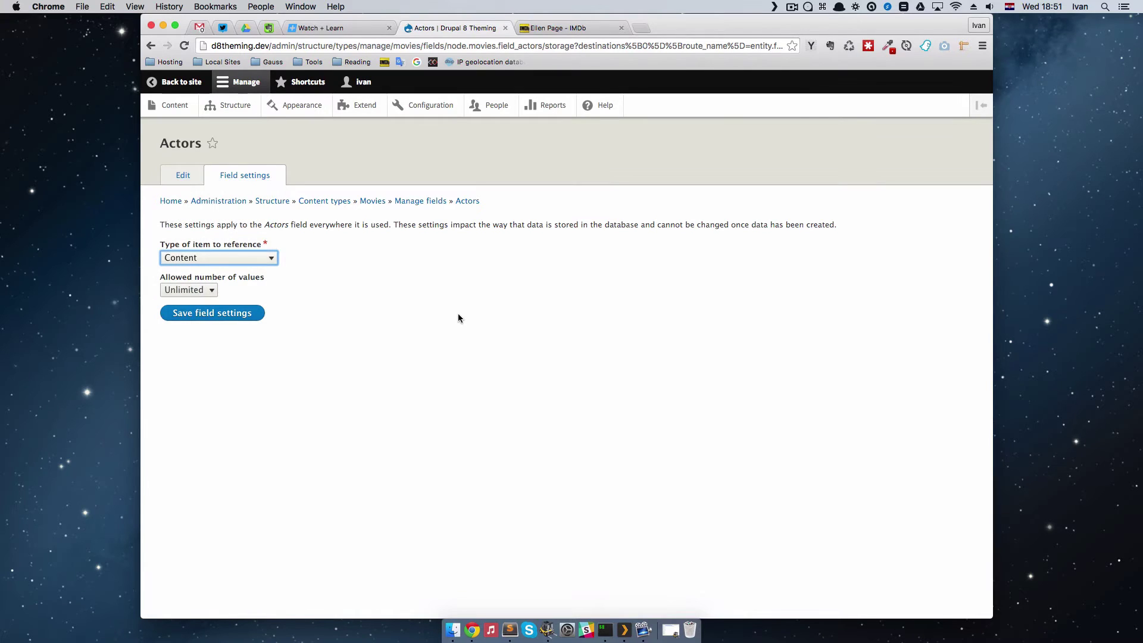
left_click(228, 317)
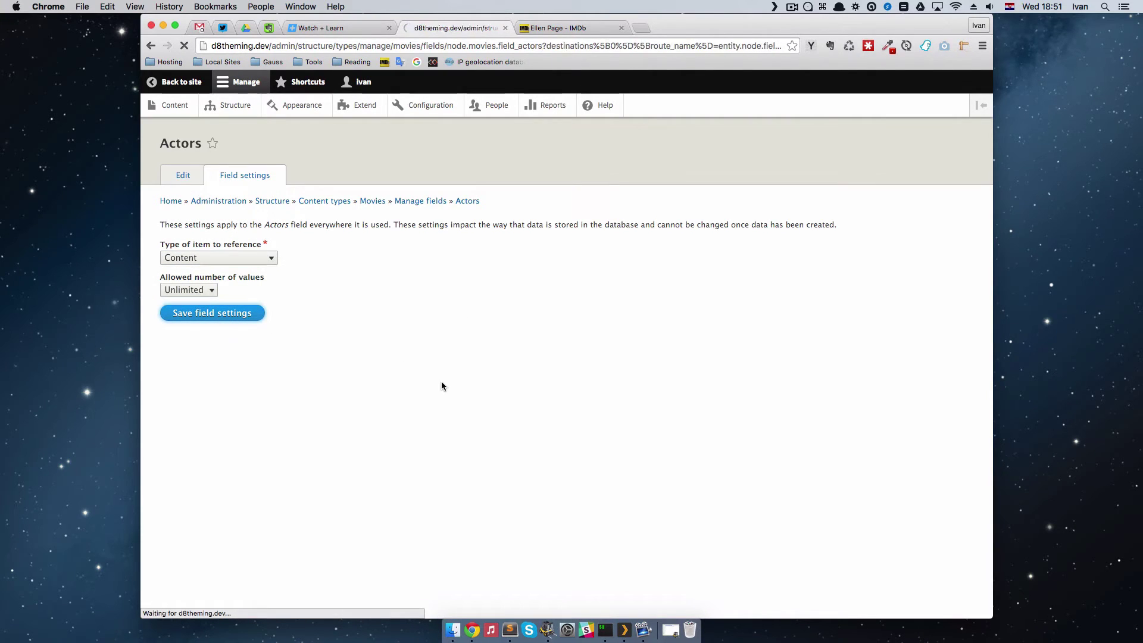
Limit the Actors field's references to the Actors content type, keeping the Default reference method and no sorting, and save the settings.
scroll(577, 381, "down", 5)
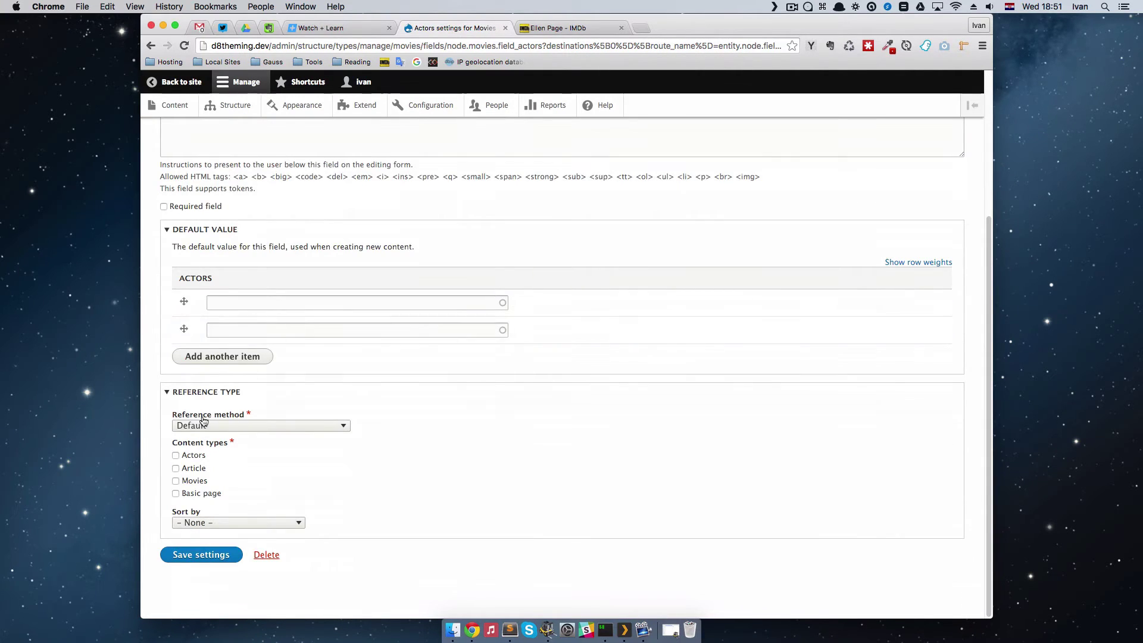
left_click(320, 427)
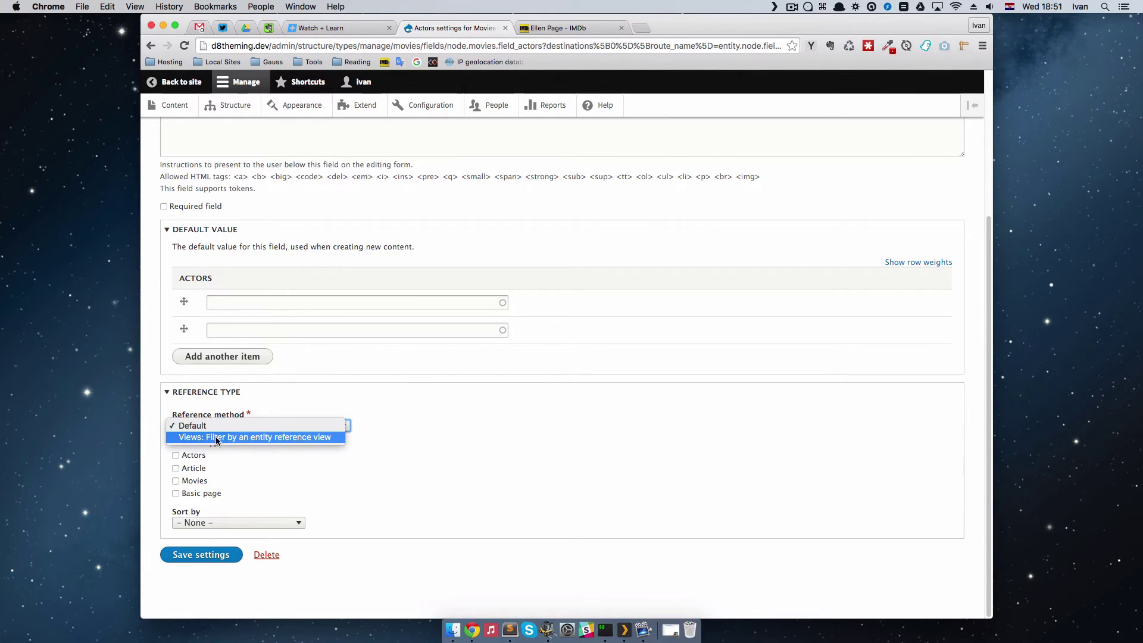
left_click(288, 427)
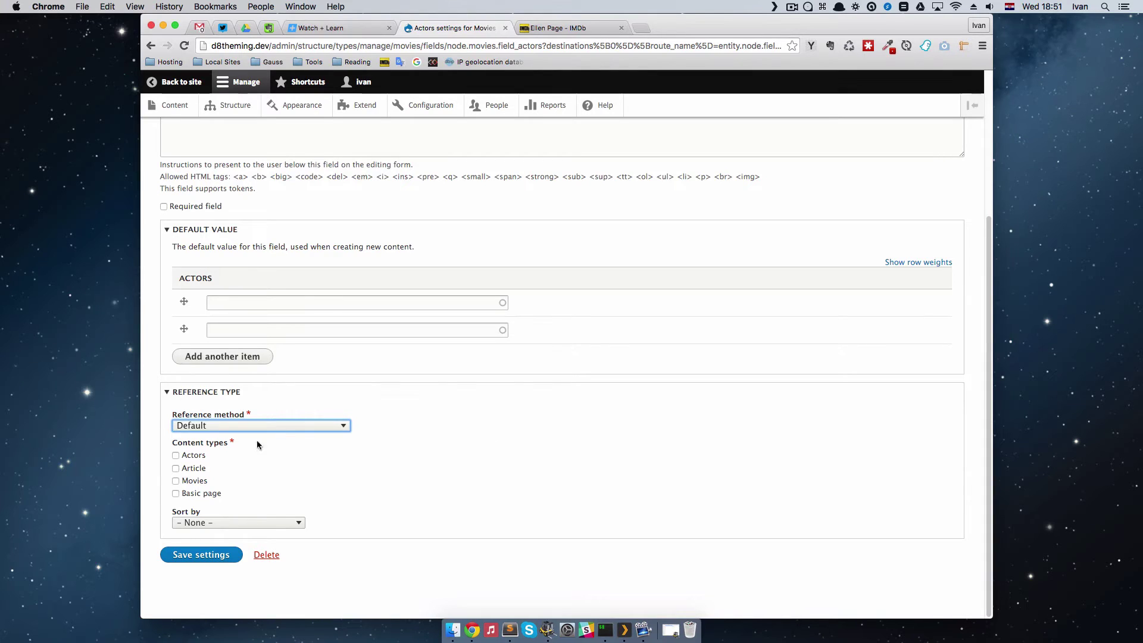
left_click_drag(173, 442, 228, 444)
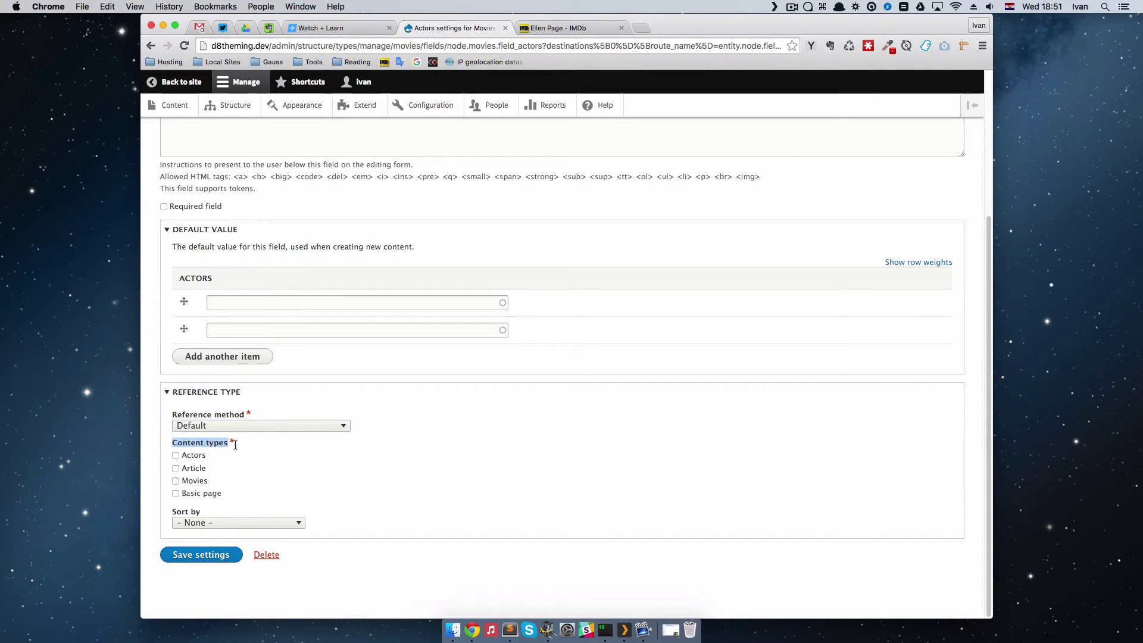
left_click(178, 456)
left_click(277, 470)
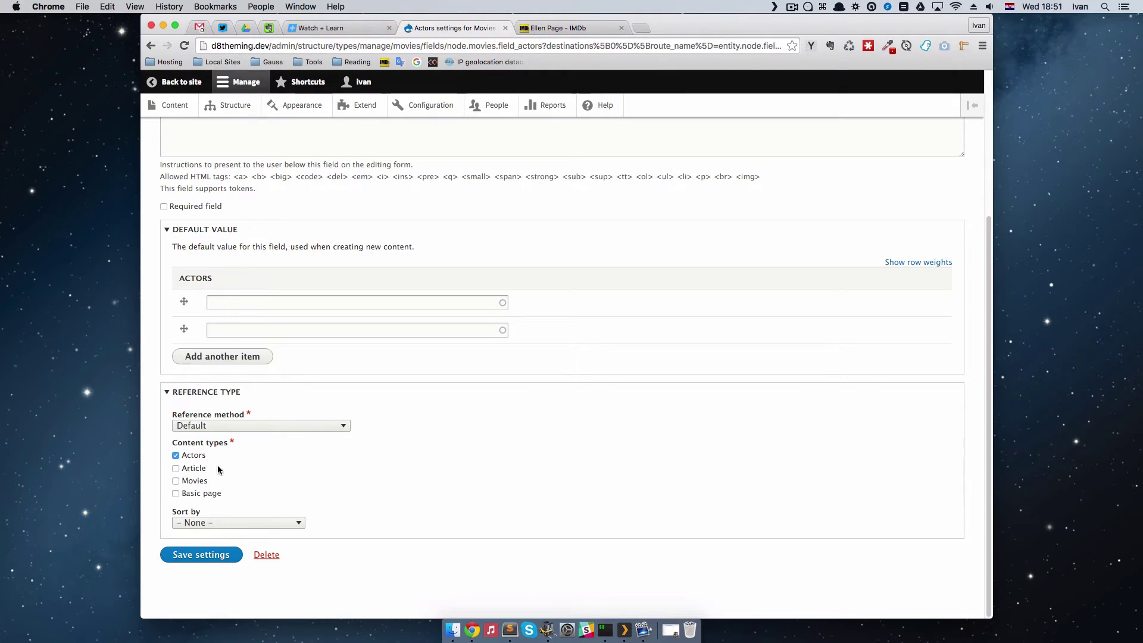
left_click(260, 523)
left_click(260, 523)
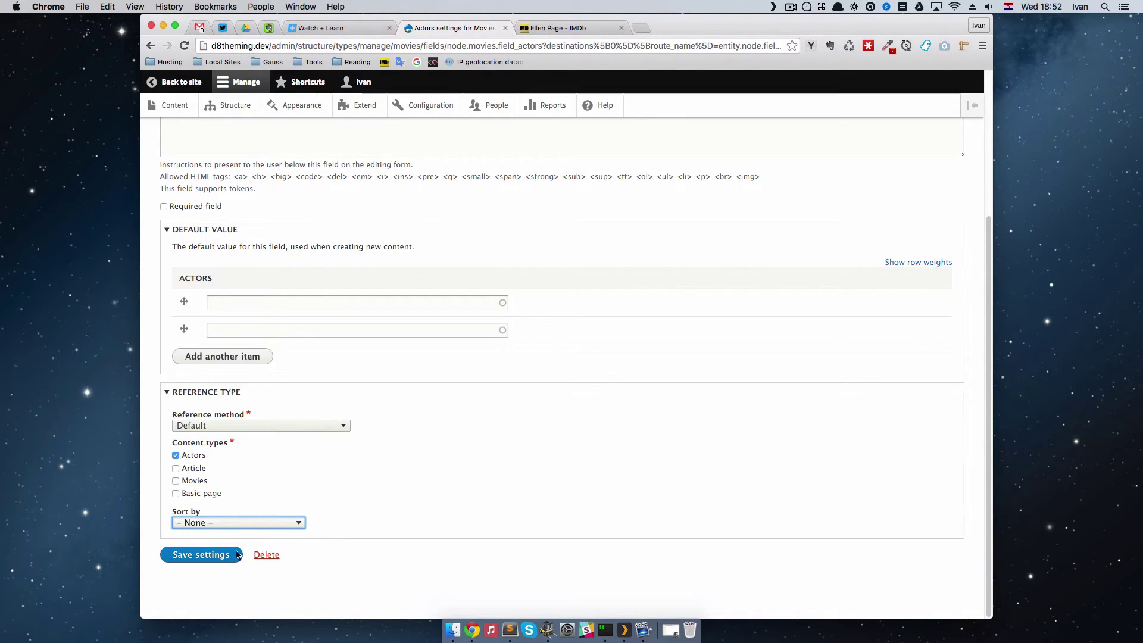
left_click(216, 556)
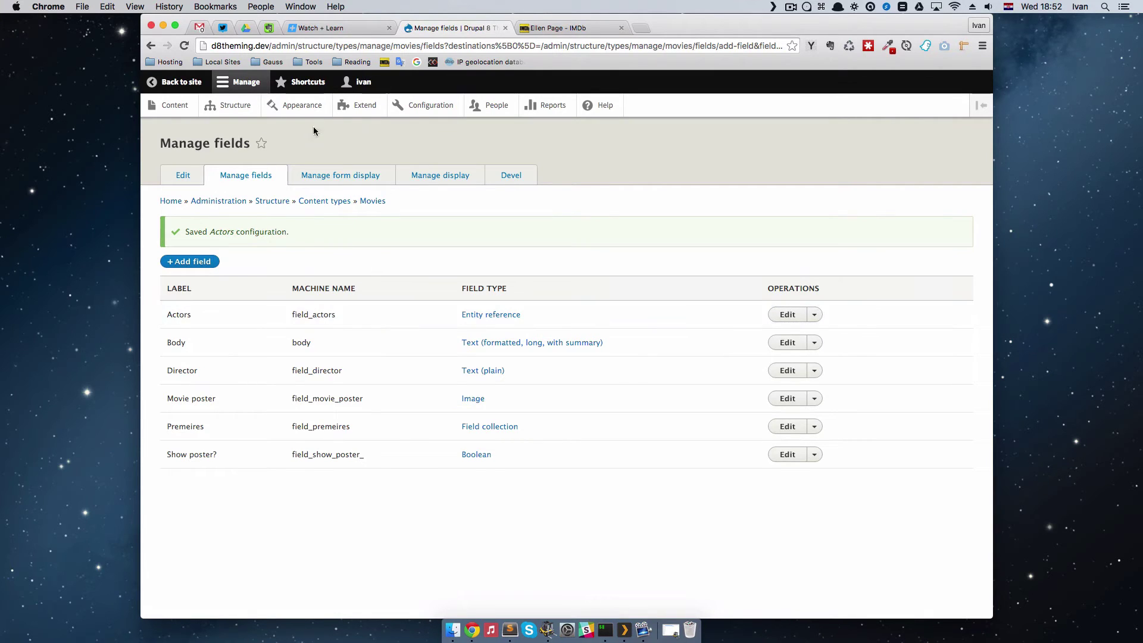
Open the public site in a separate browser tab, visit its Movies page and reload it.
left_click(165, 84, "super")
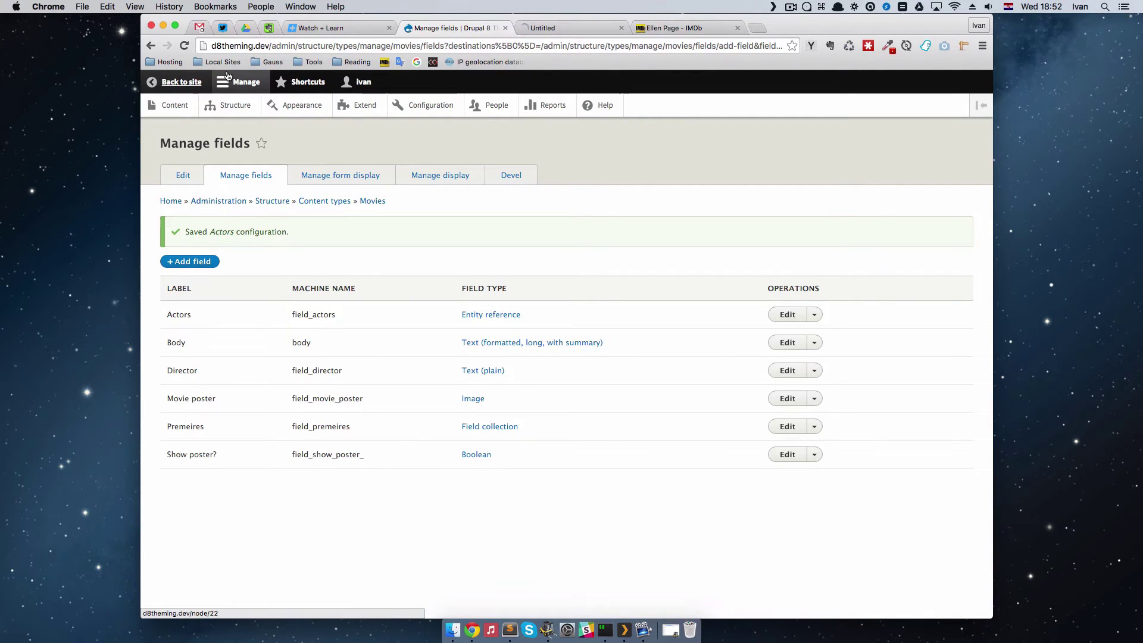
left_click(556, 27)
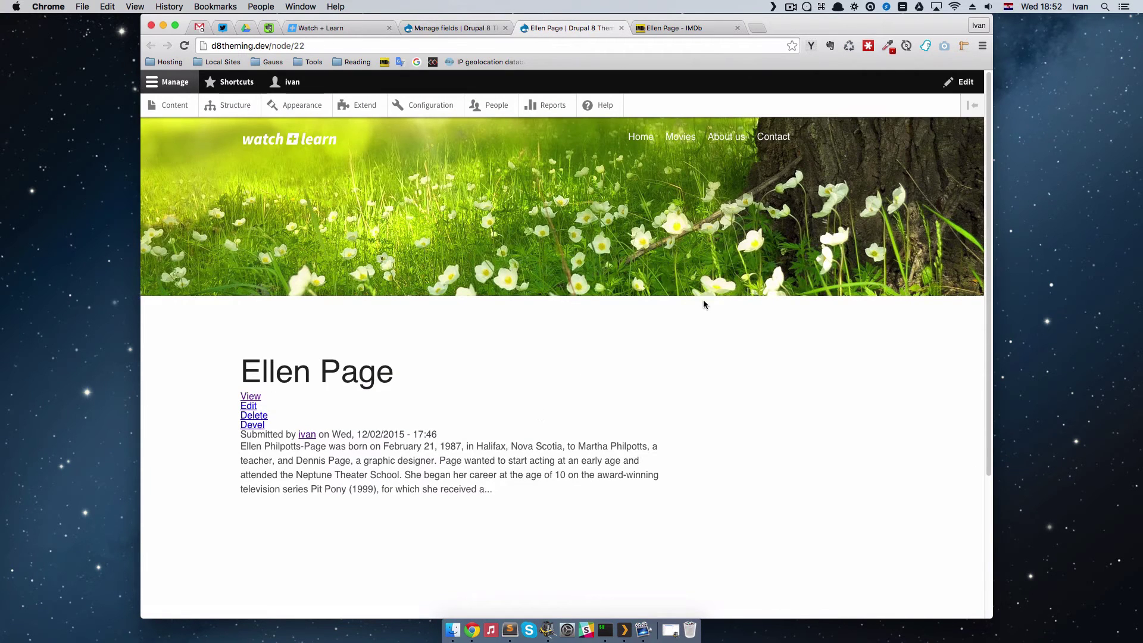
left_click(681, 137)
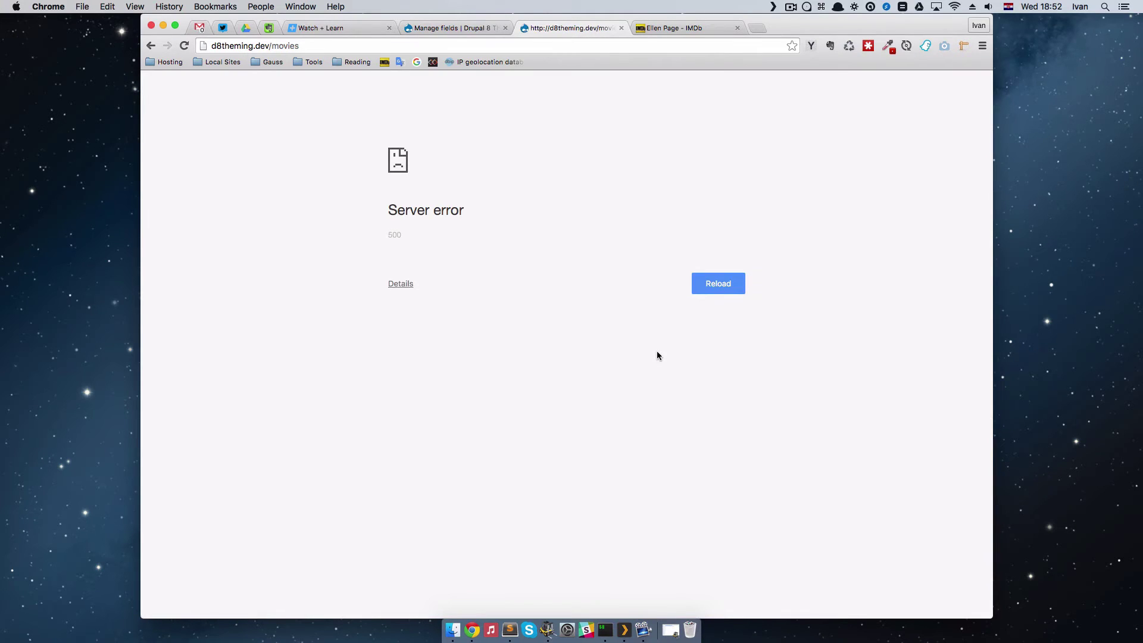
key("super+r")
Return to the site administration and look through the list of views for an existing Movies view.
left_click(448, 28)
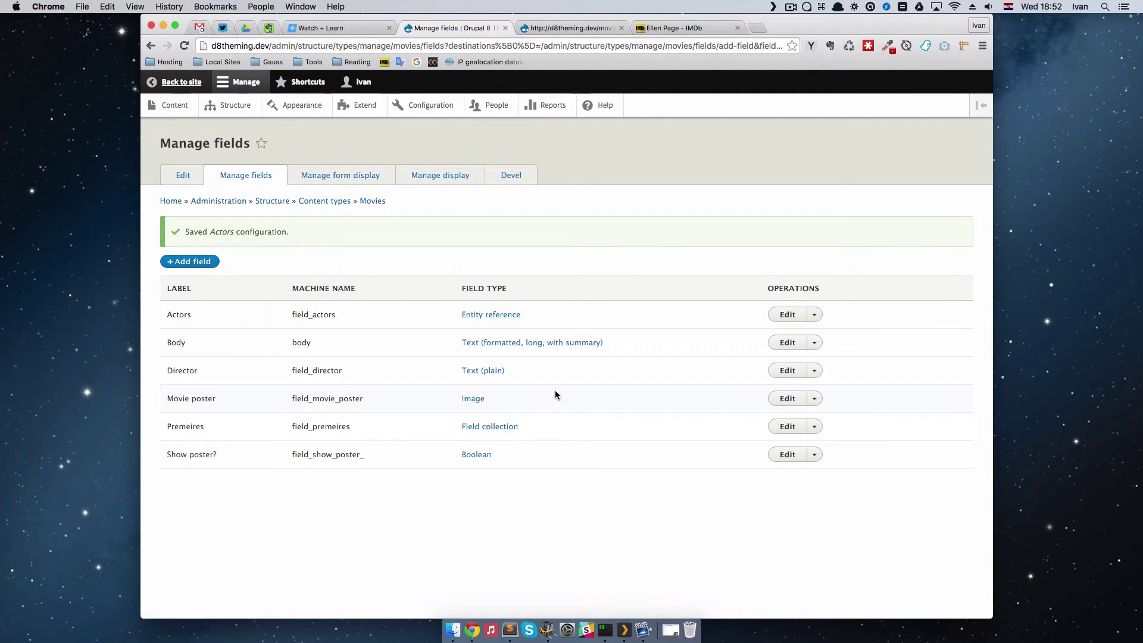
left_click(235, 106)
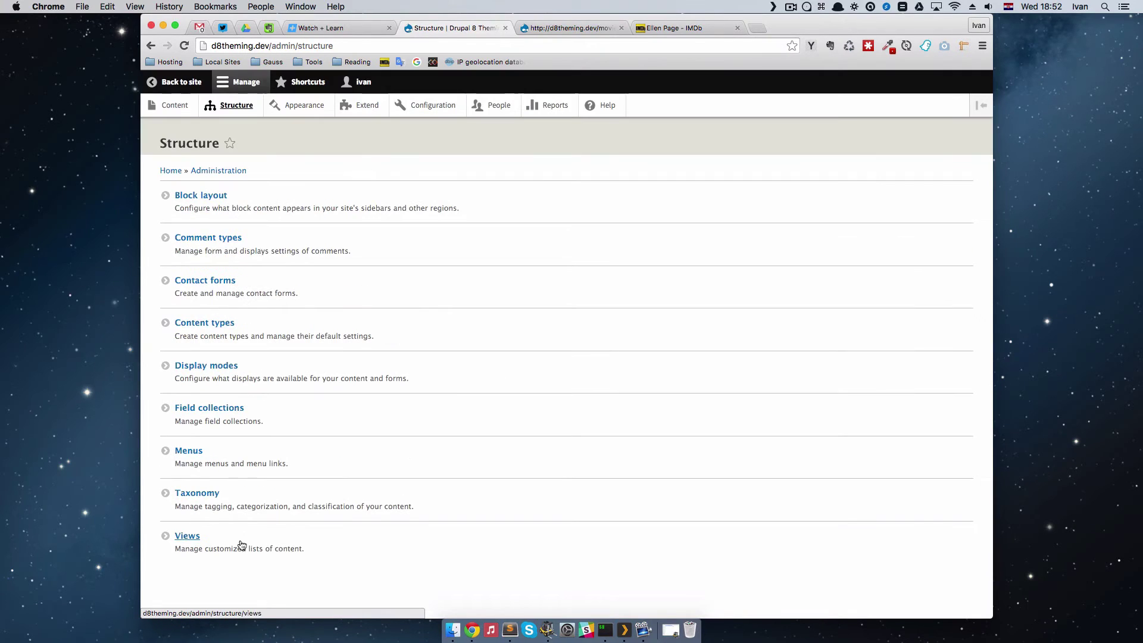
left_click(311, 557)
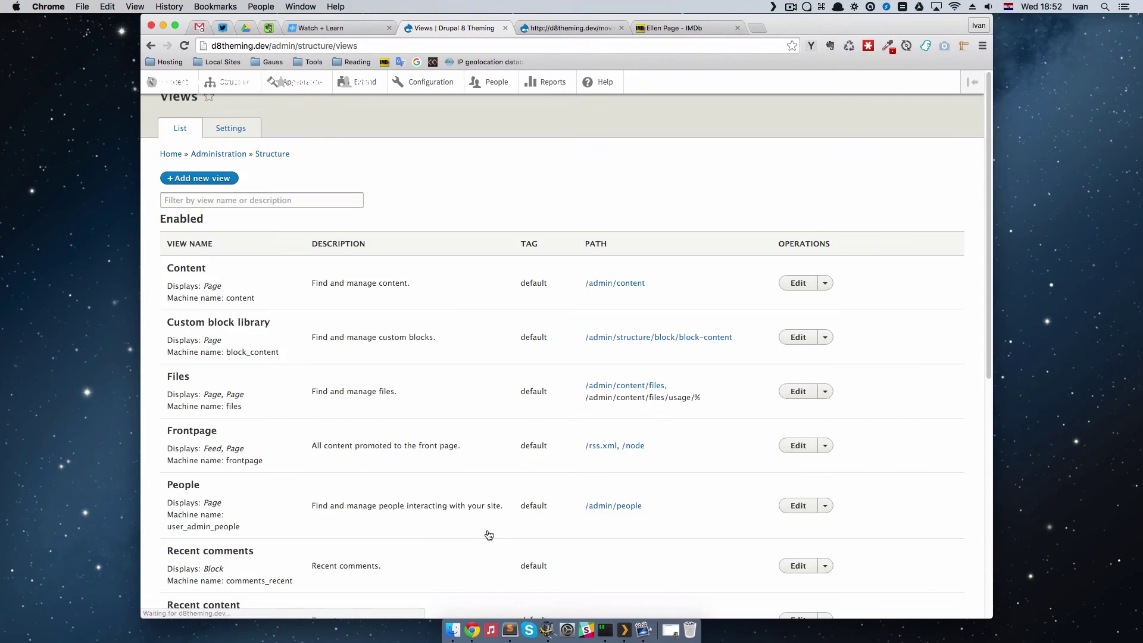
scroll(457, 426, "down", 5)
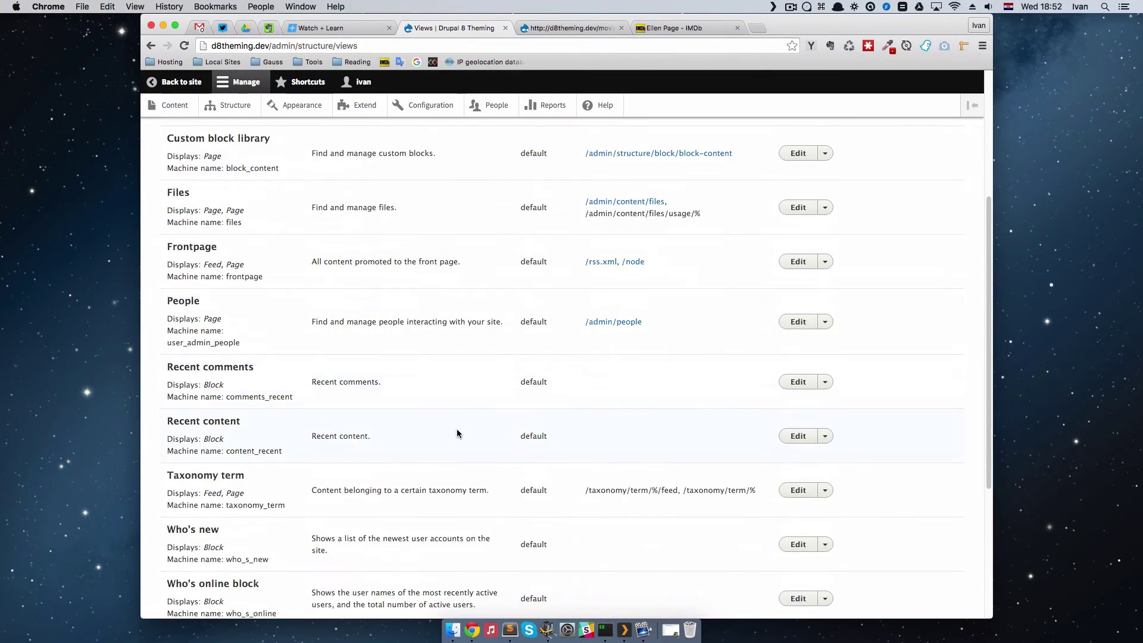
scroll(456, 429, "down", 2)
scroll(457, 431, "up", 2)
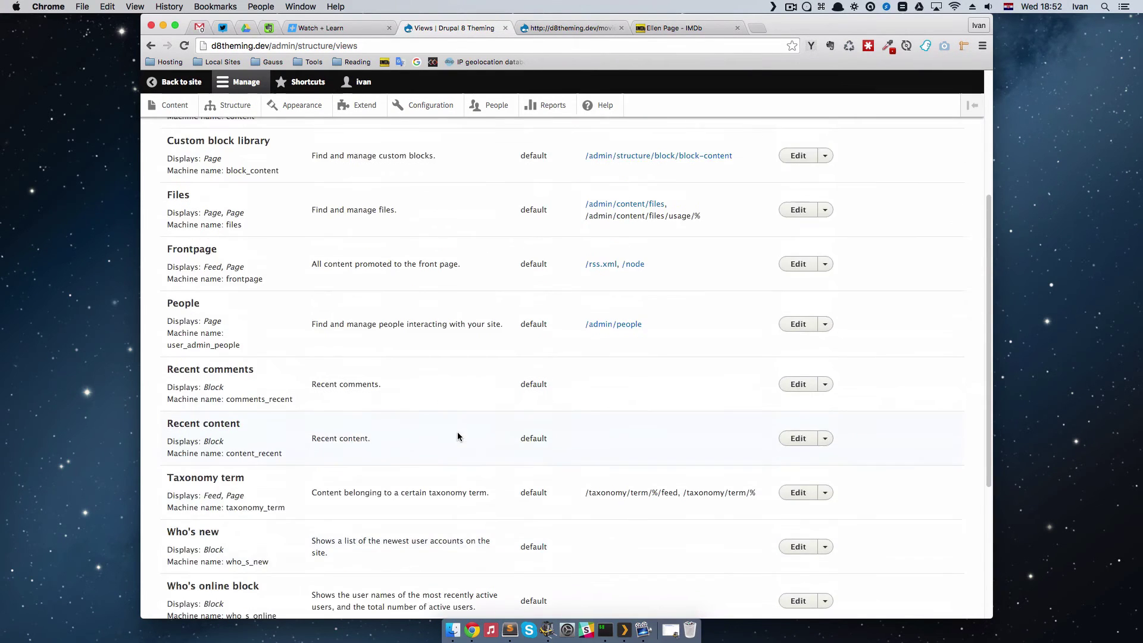
scroll(457, 434, "up", 4)
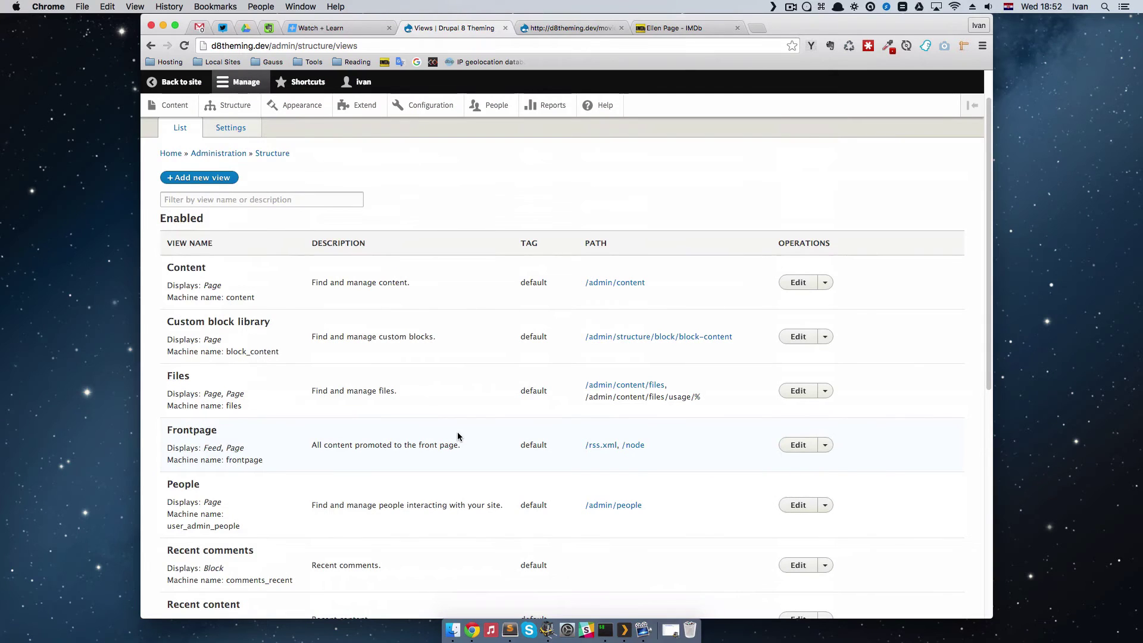
scroll(457, 437, "down", 3)
scroll(459, 437, "down", 6)
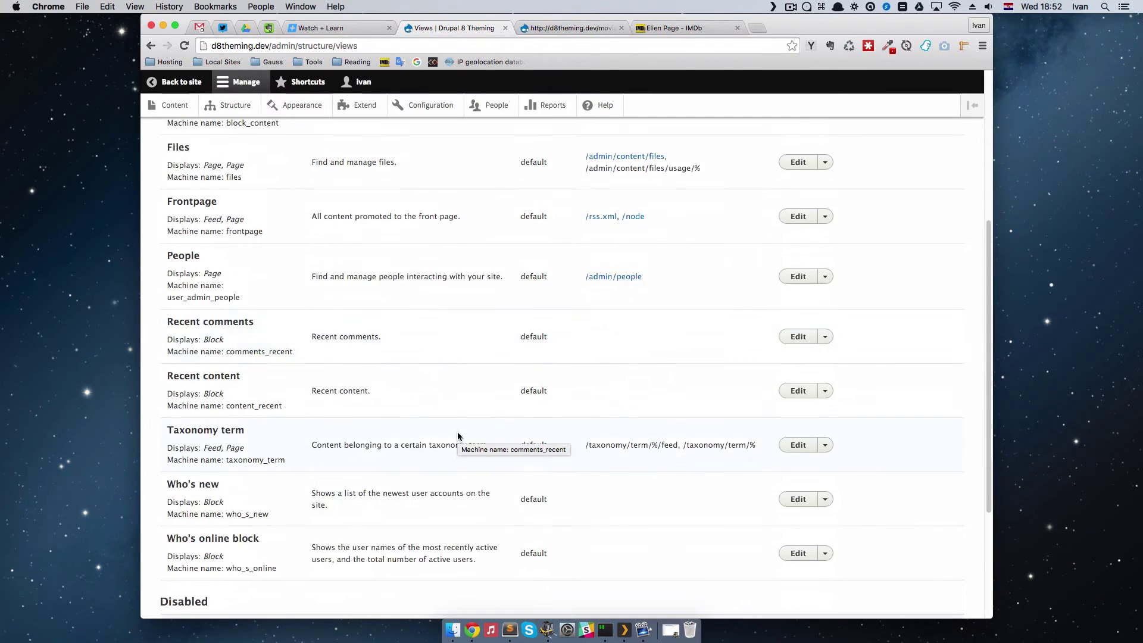
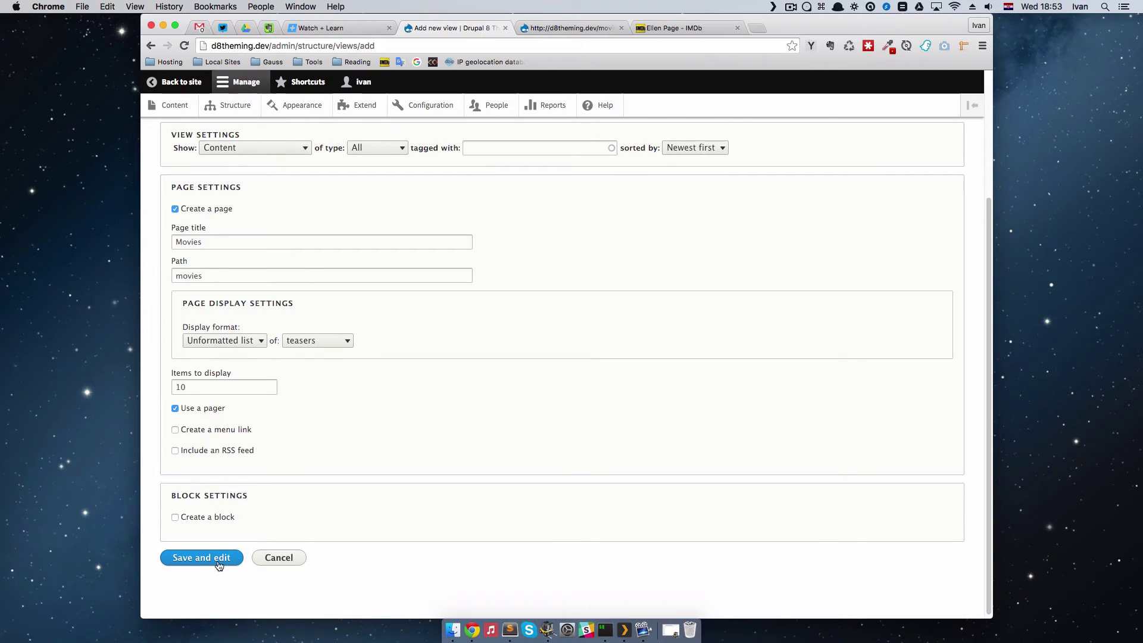
Save the new Movies view with a page at path "movies", and make its rows show Fields with the default row style options.
left_click(212, 560)
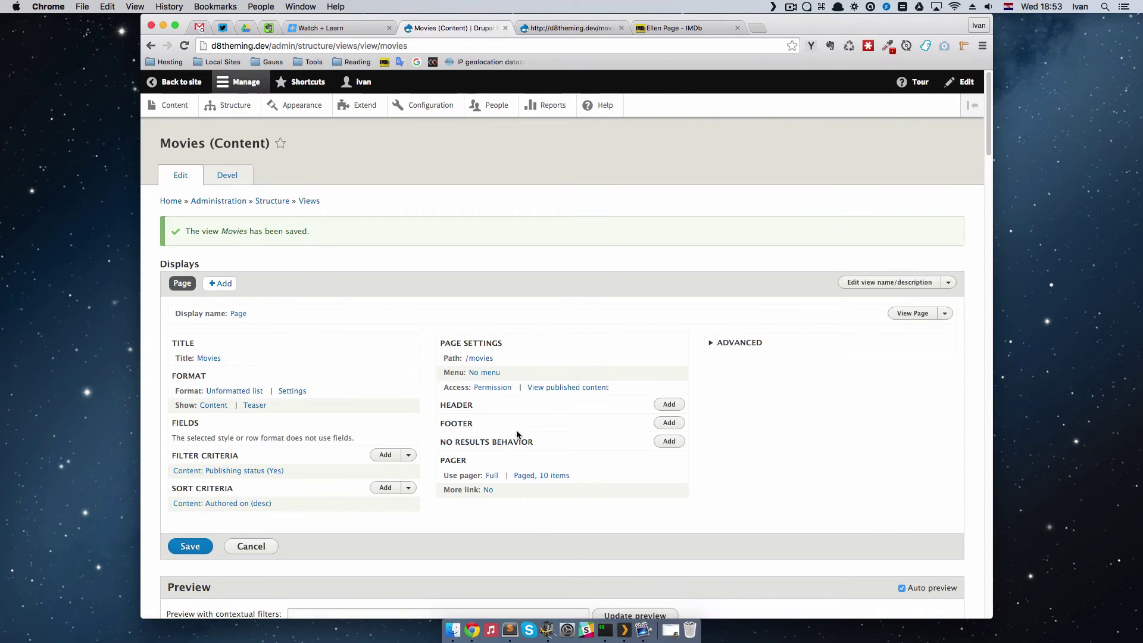
scroll(380, 406, "down", 4)
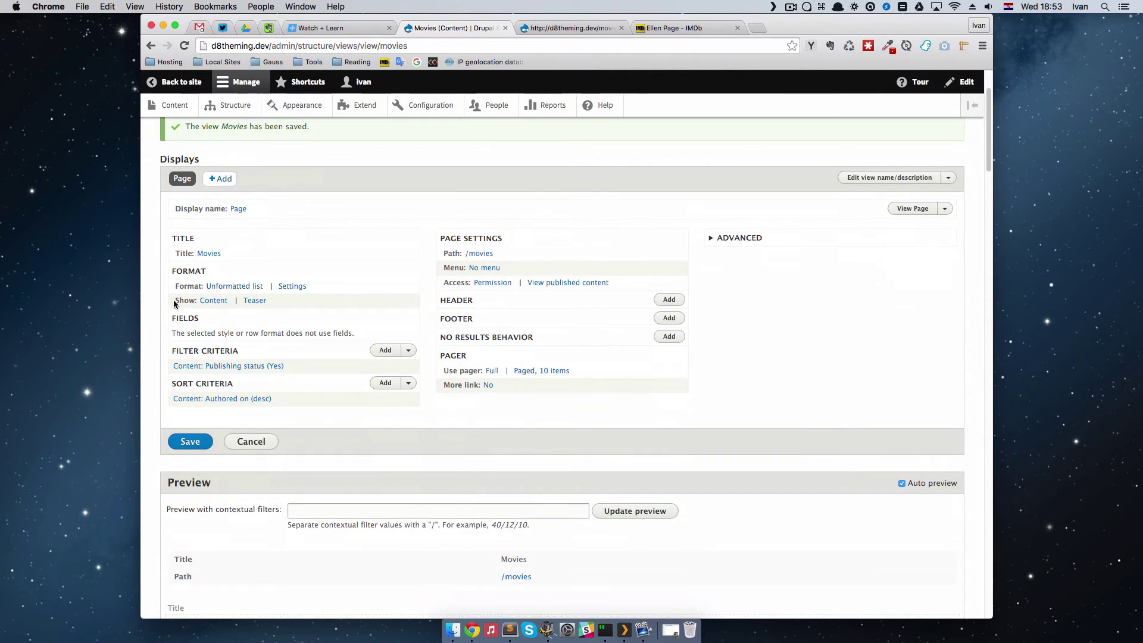
left_click(213, 300)
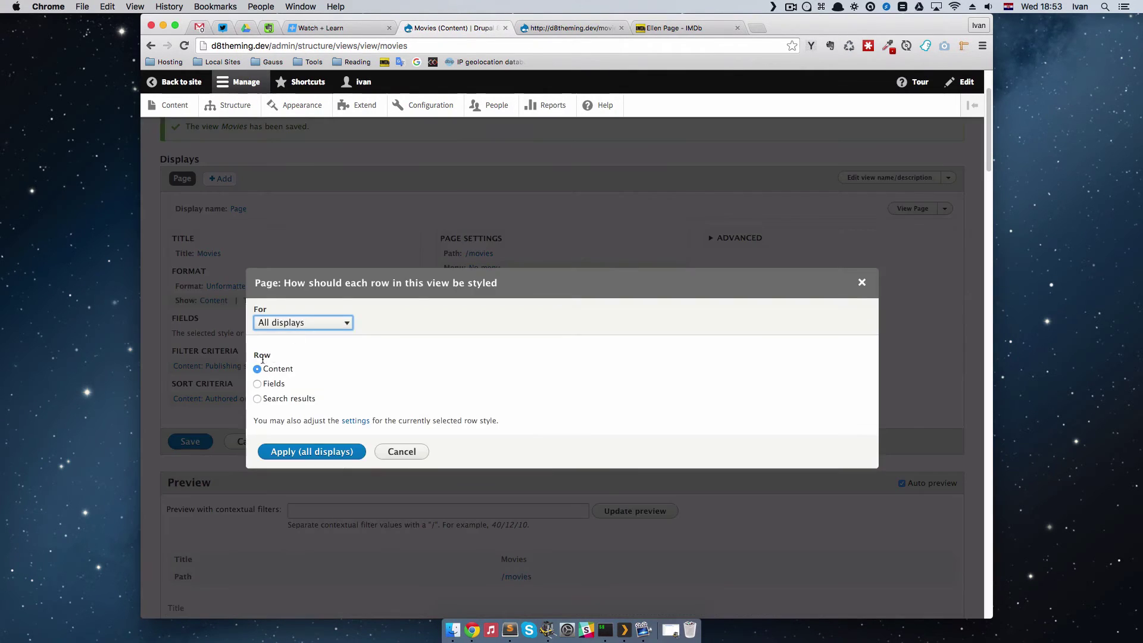
left_click(257, 384)
left_click(326, 454)
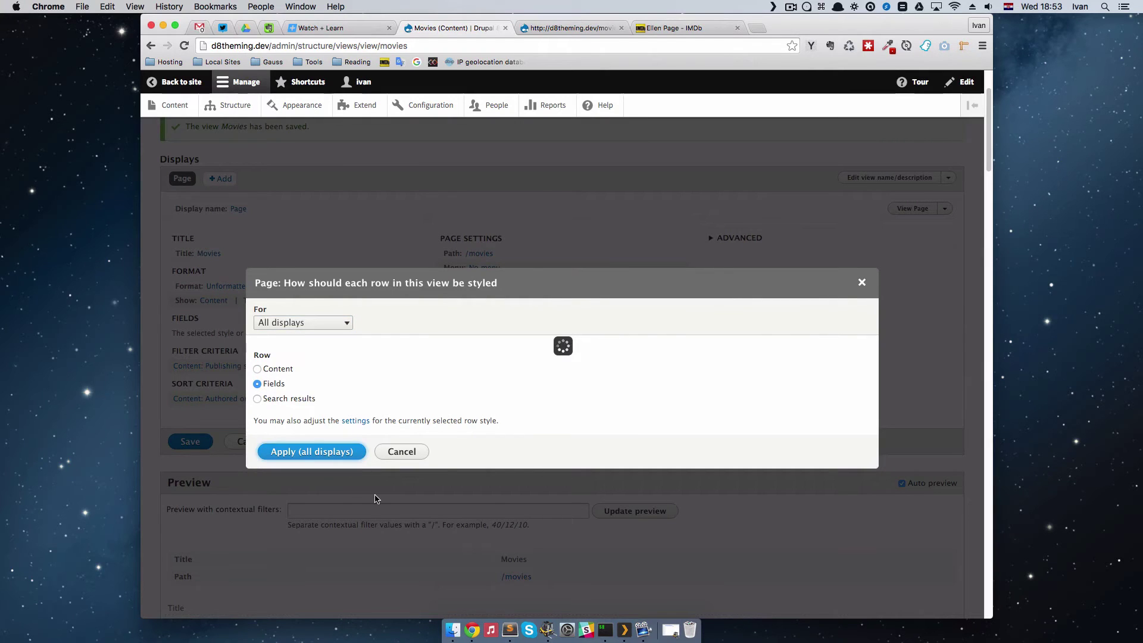
left_click(294, 484)
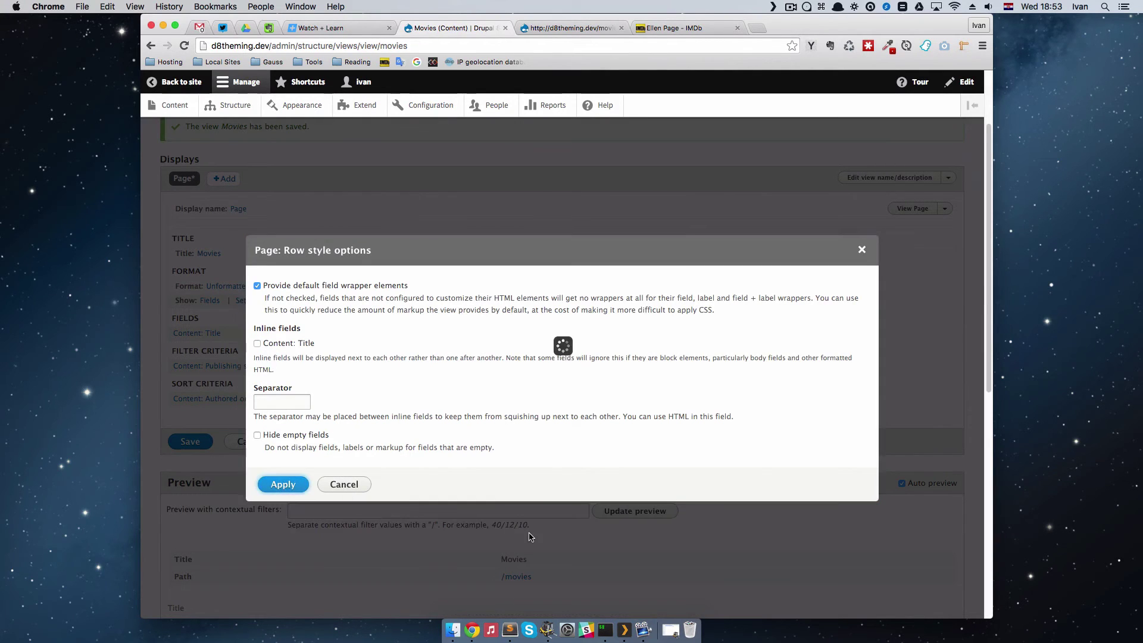
Examine the Movies view's preview to check which content it lists.
scroll(327, 381, "down", 2)
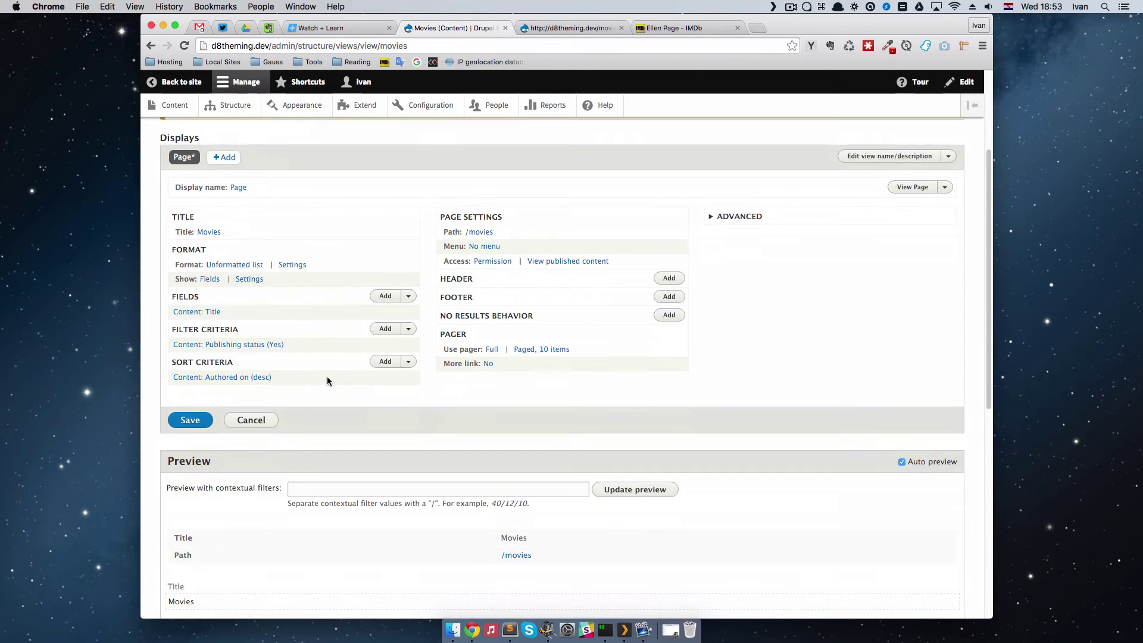
scroll(327, 378, "down", 1)
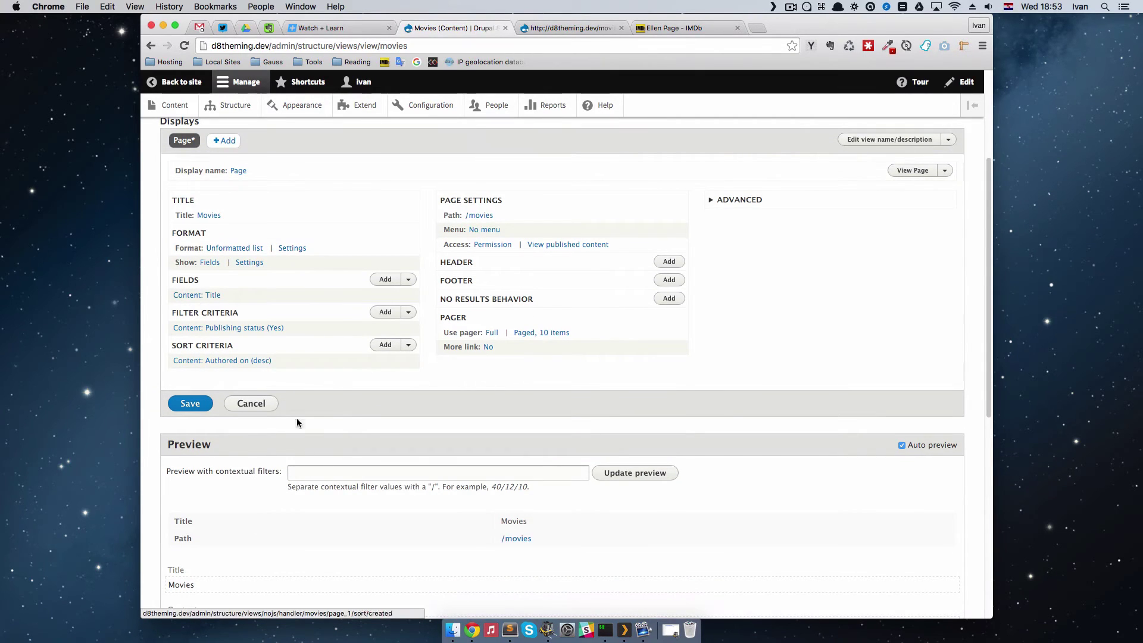
scroll(297, 419, "down", 10)
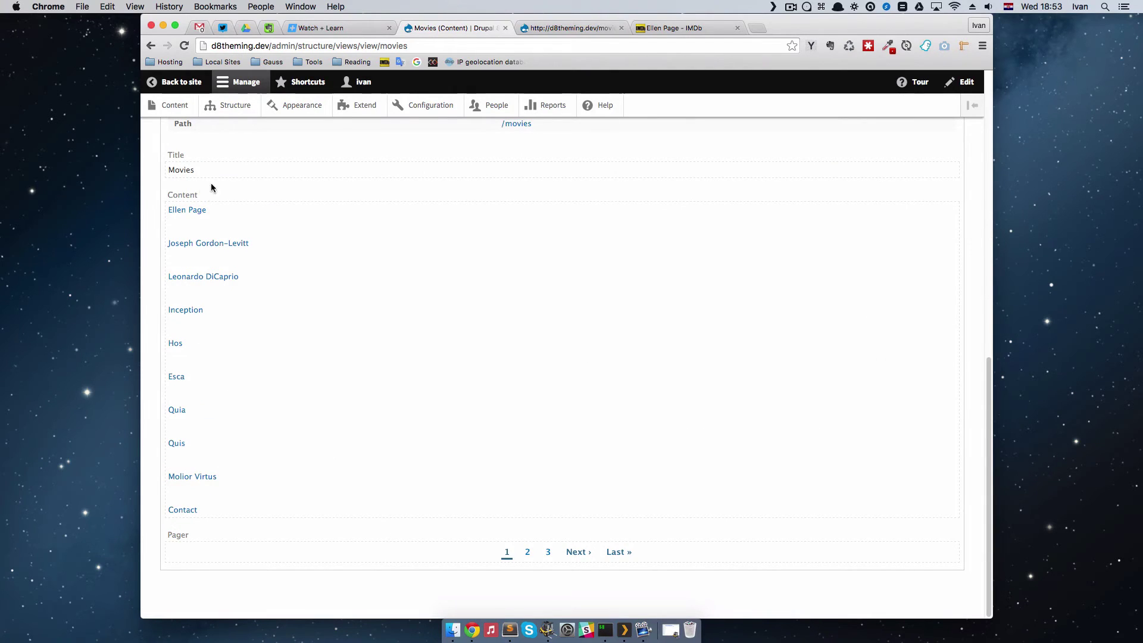
scroll(245, 486, "up", 2)
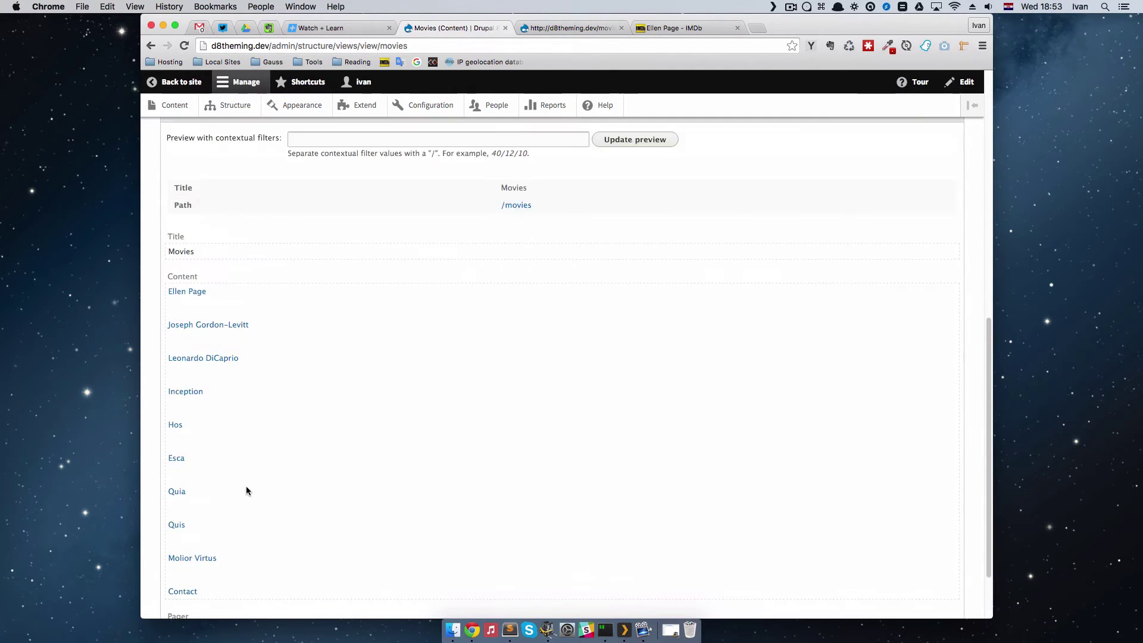
scroll(246, 490, "up", 1)
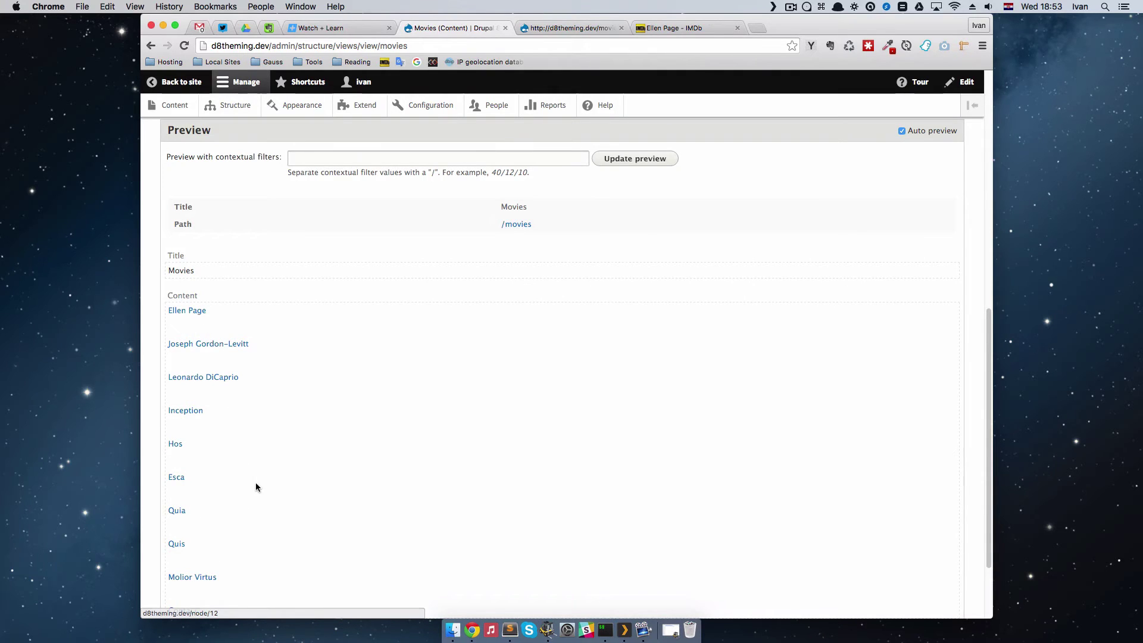
Add a Content: Type filter criterion to all displays of the Movies view, limiting it to the Movies content type.
scroll(255, 483, "down", 2)
scroll(421, 450, "up", 8)
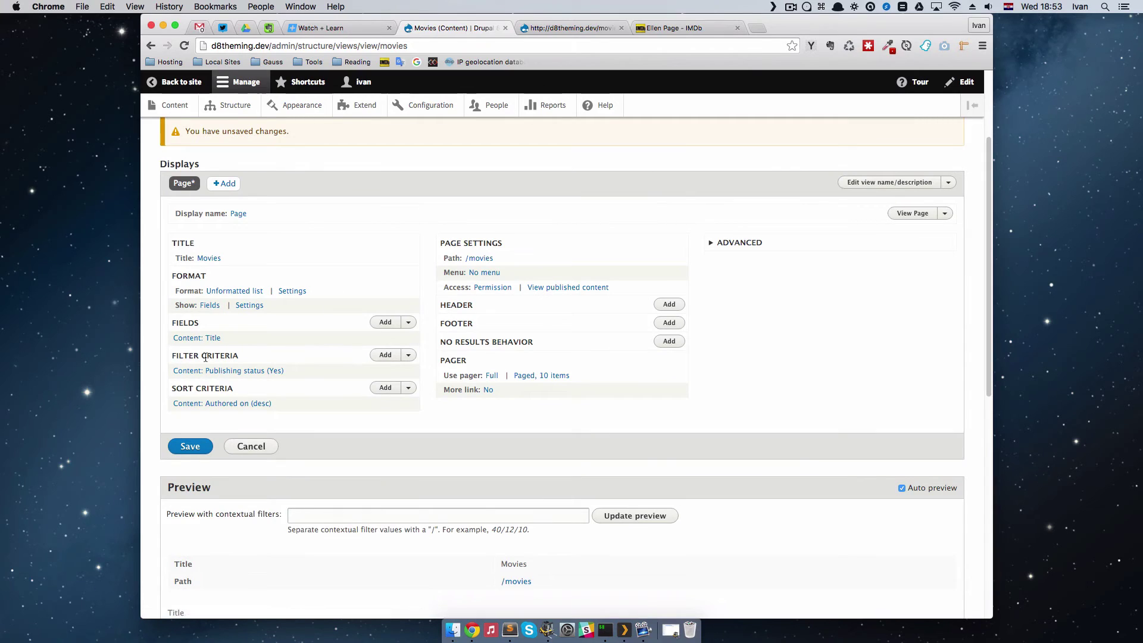
left_click(385, 357)
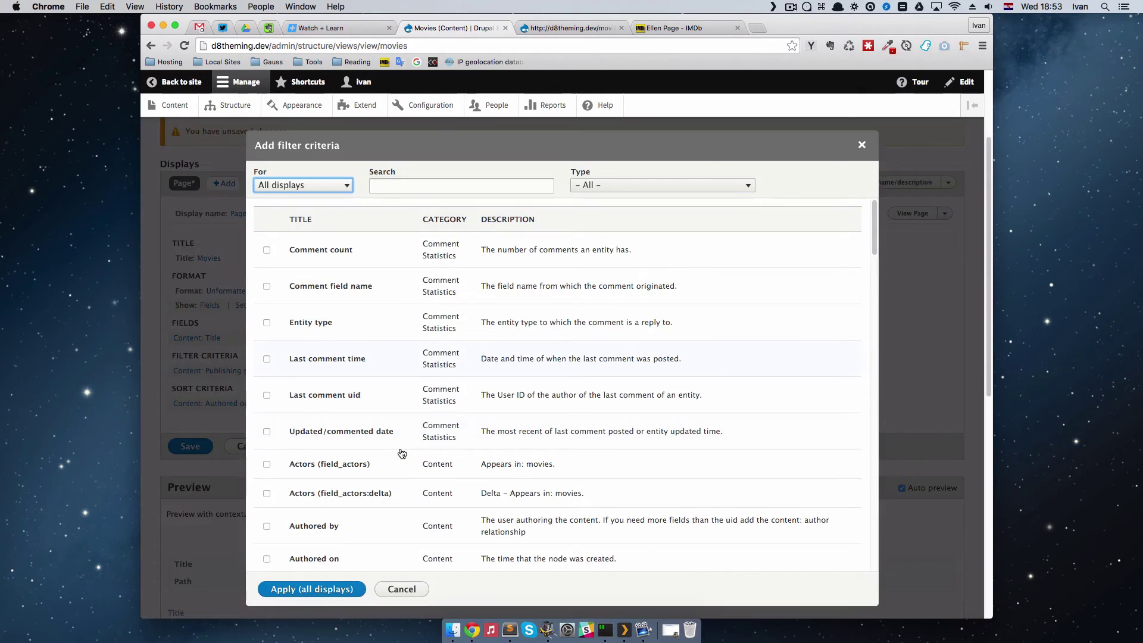
left_click(391, 186)
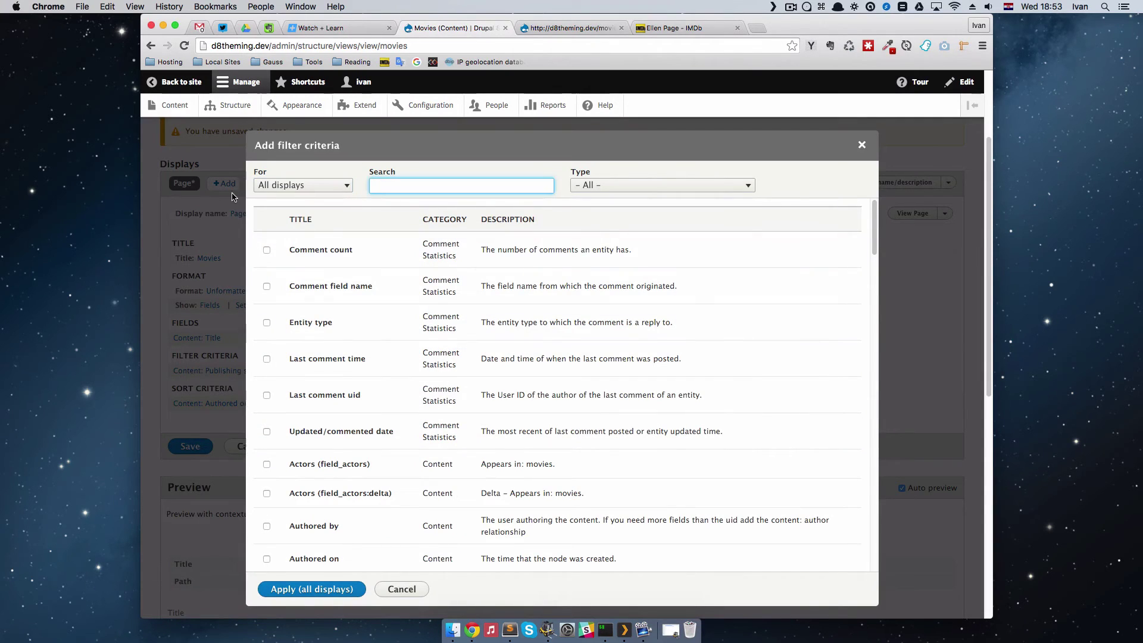
type("type")
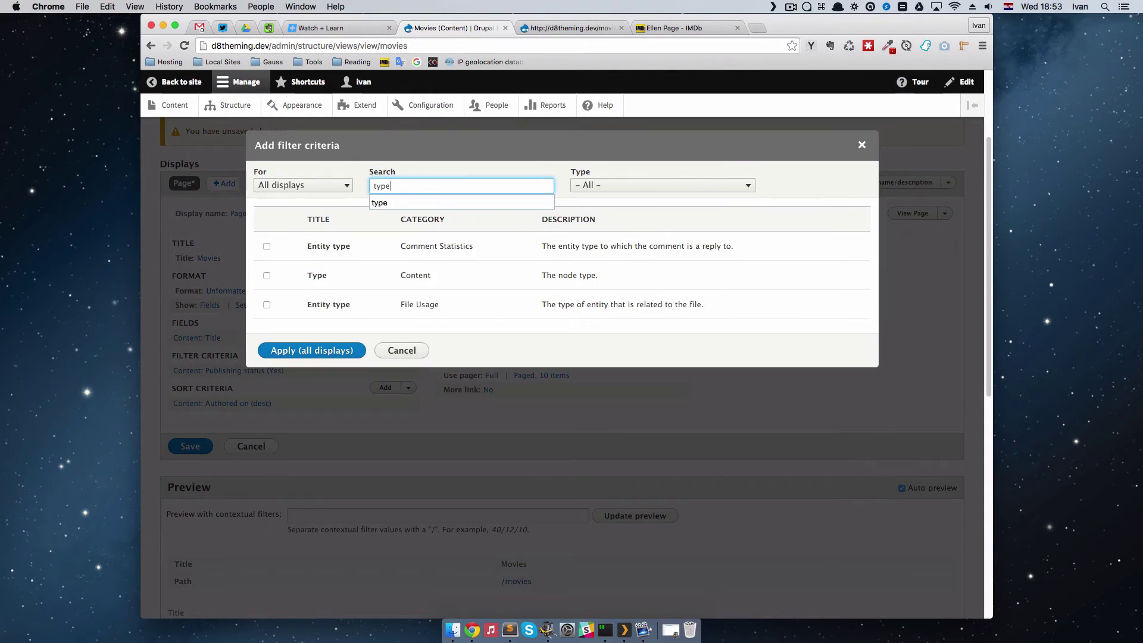
left_click(282, 275)
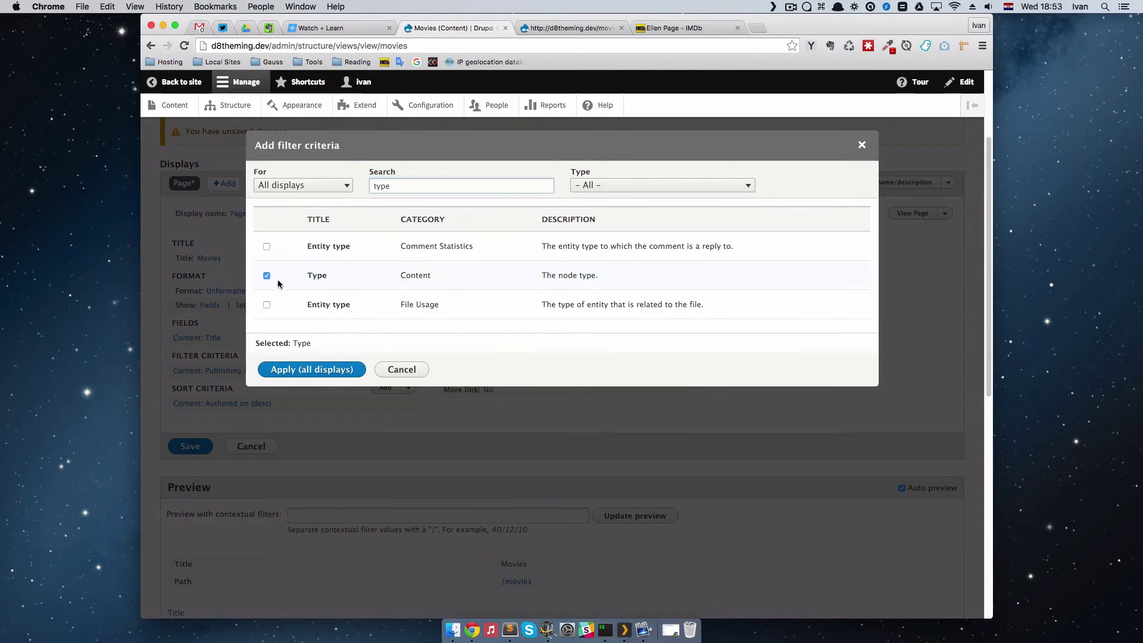
left_click(320, 371)
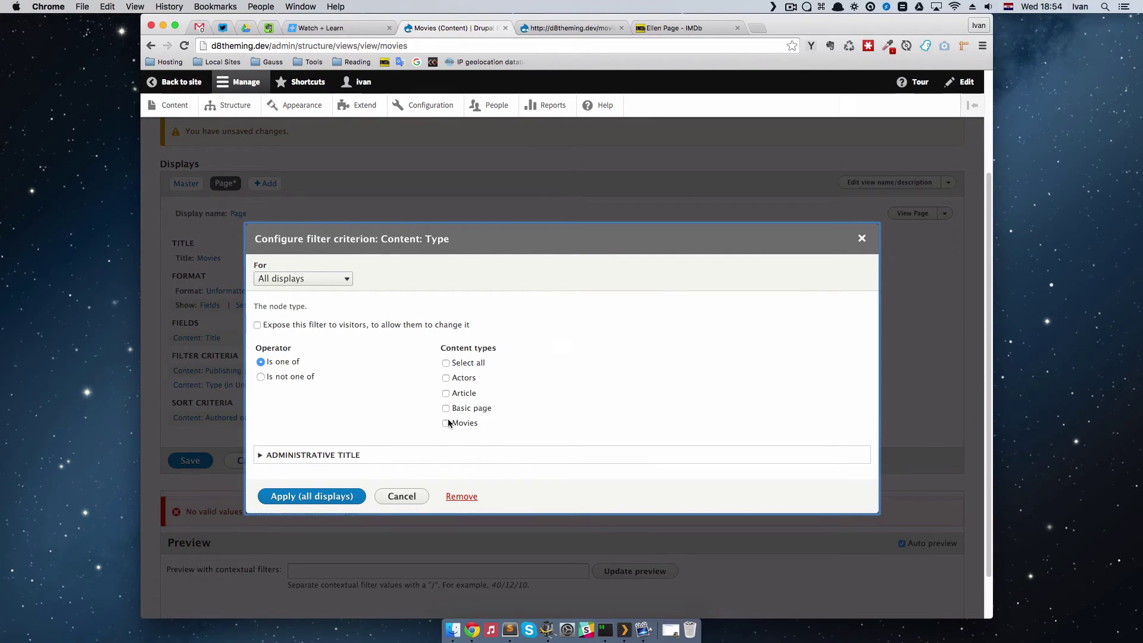
left_click(446, 424)
left_click(325, 499)
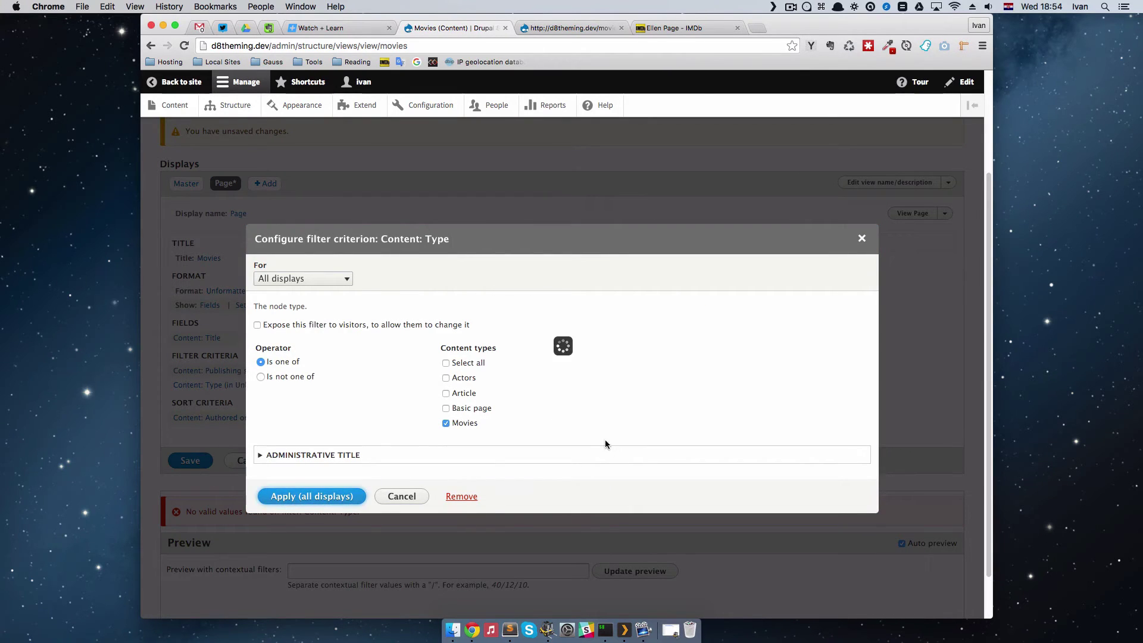
Check the filtered results in the preview and save the Movies view.
scroll(446, 477, "down", 6)
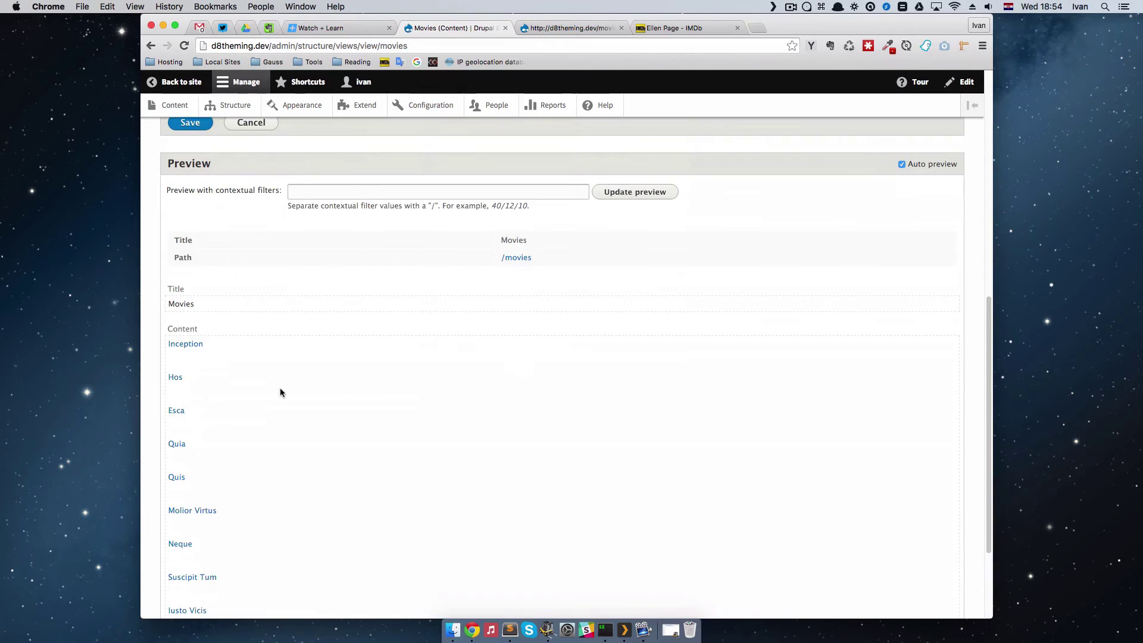
scroll(186, 351, "down", 2)
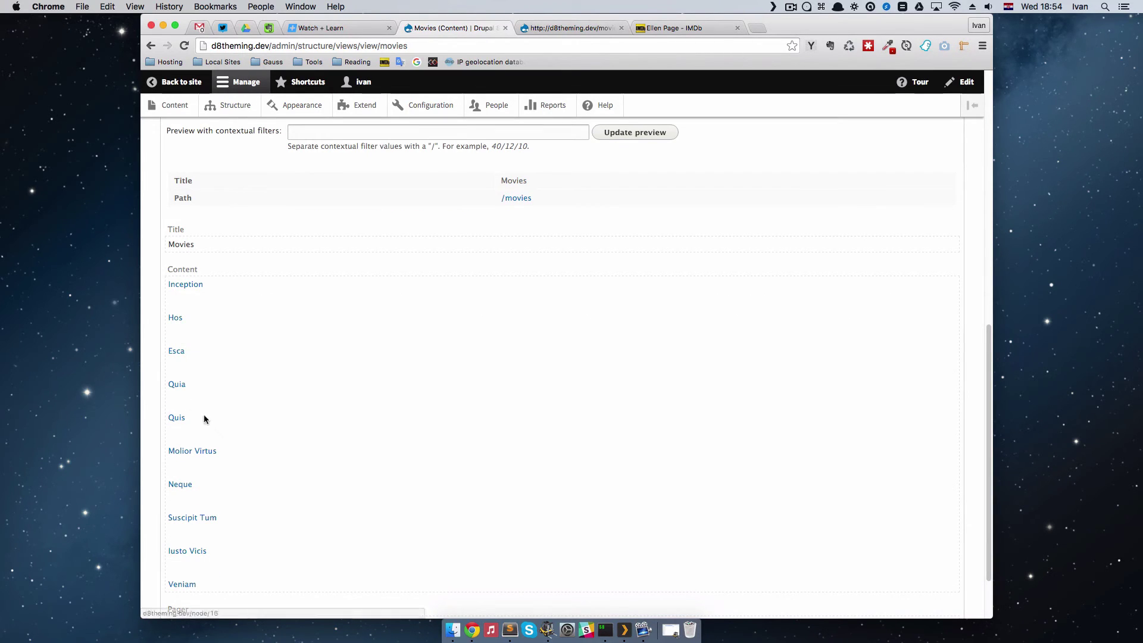
scroll(434, 452, "up", 3)
scroll(434, 457, "up", 8)
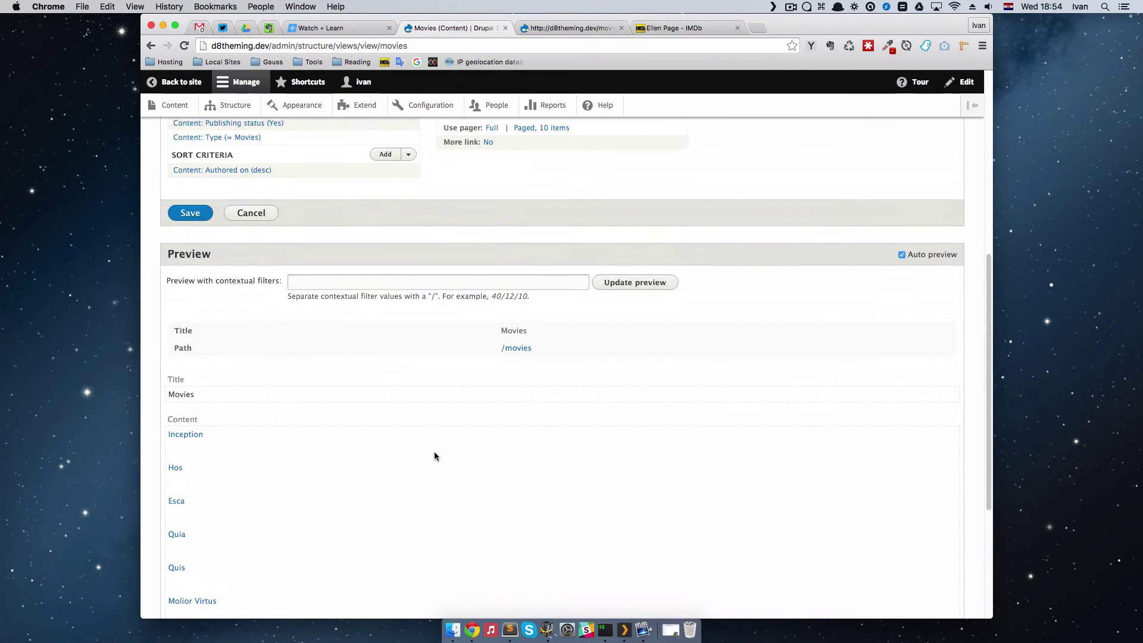
left_click(190, 506)
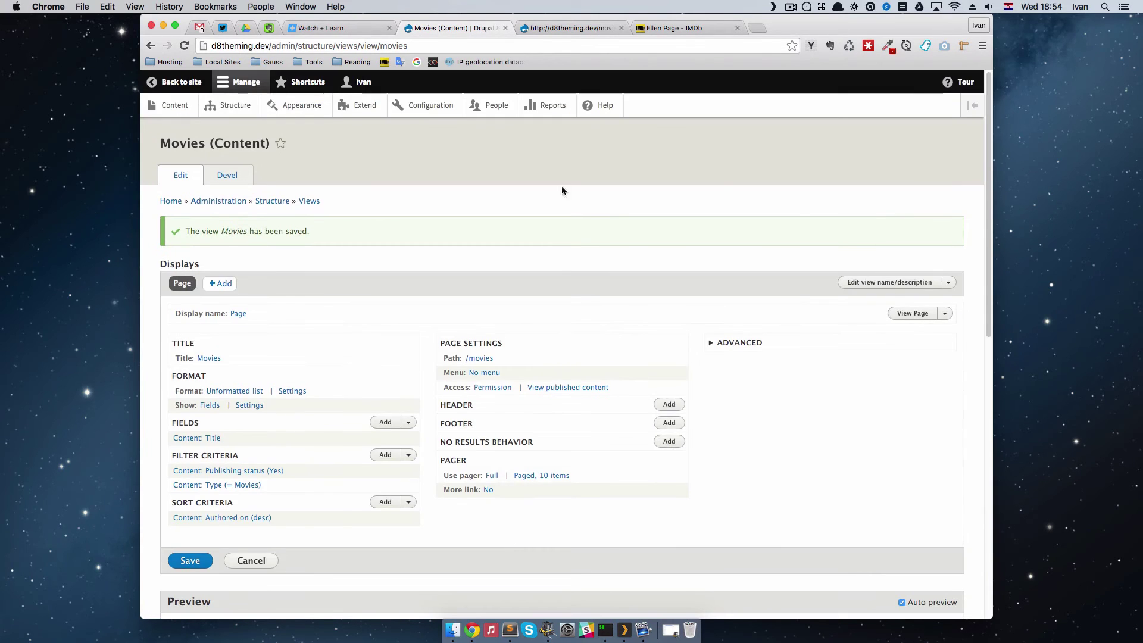
Open Inception from the public Movies page and examine which fields its page displays.
left_click(566, 27)
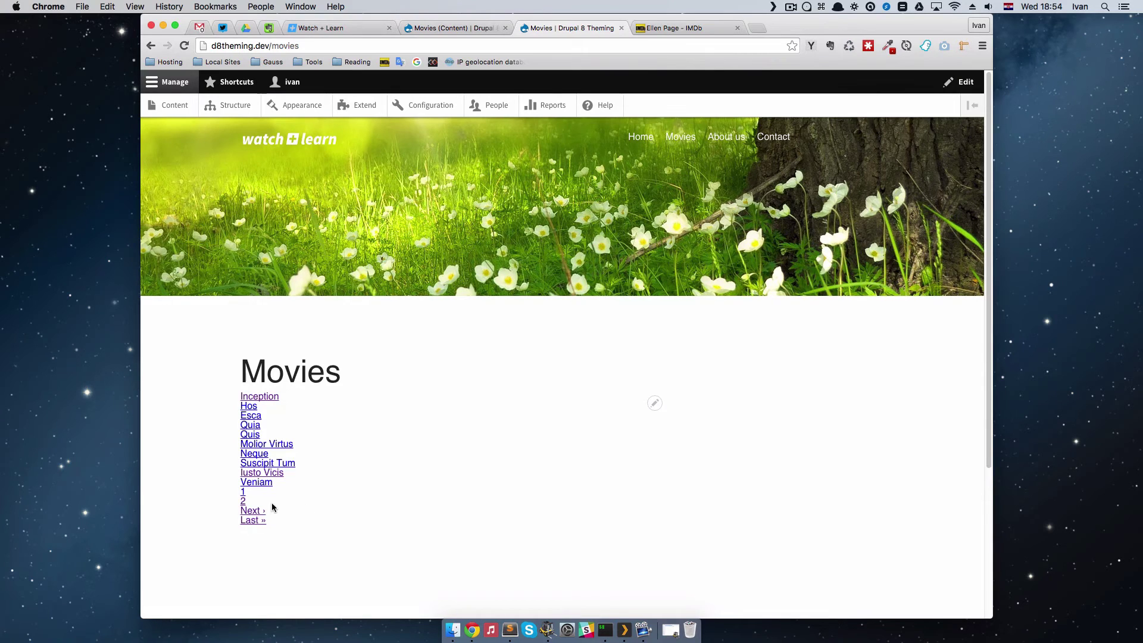
left_click(268, 398)
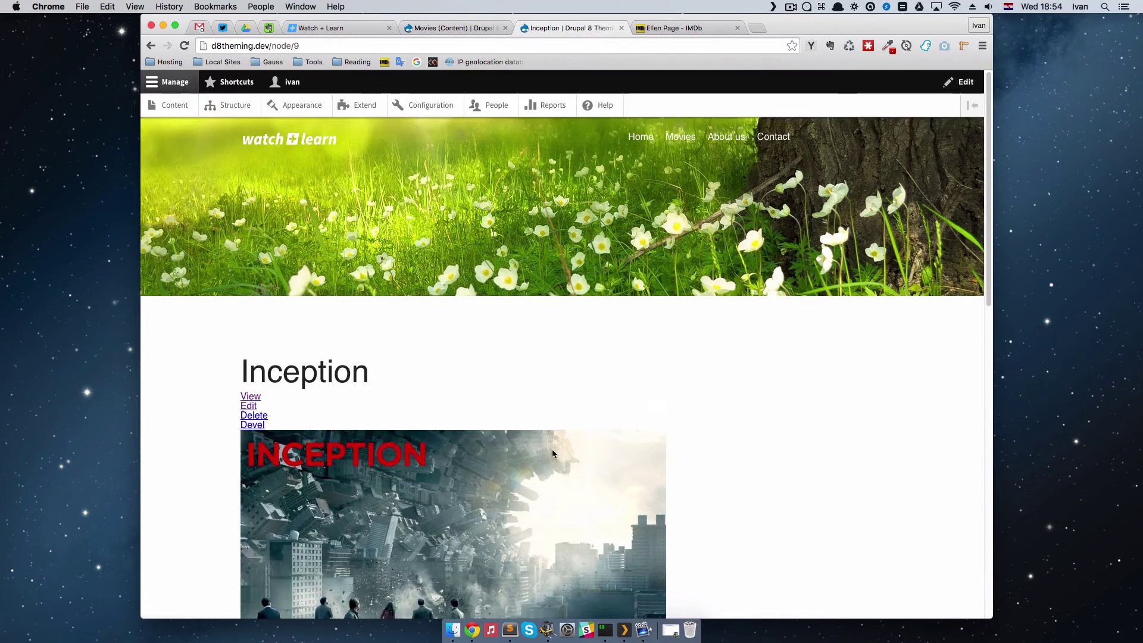
scroll(561, 452, "down", 6)
scroll(563, 457, "down", 2)
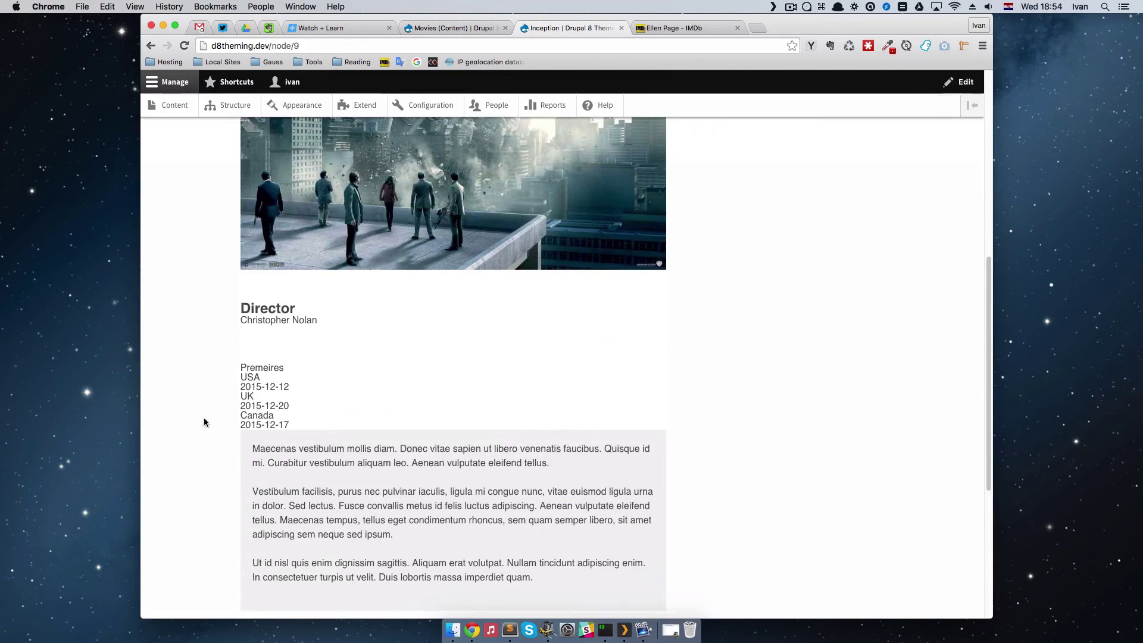
scroll(549, 497, "down", 5)
scroll(549, 492, "up", 5)
scroll(548, 491, "up", 6)
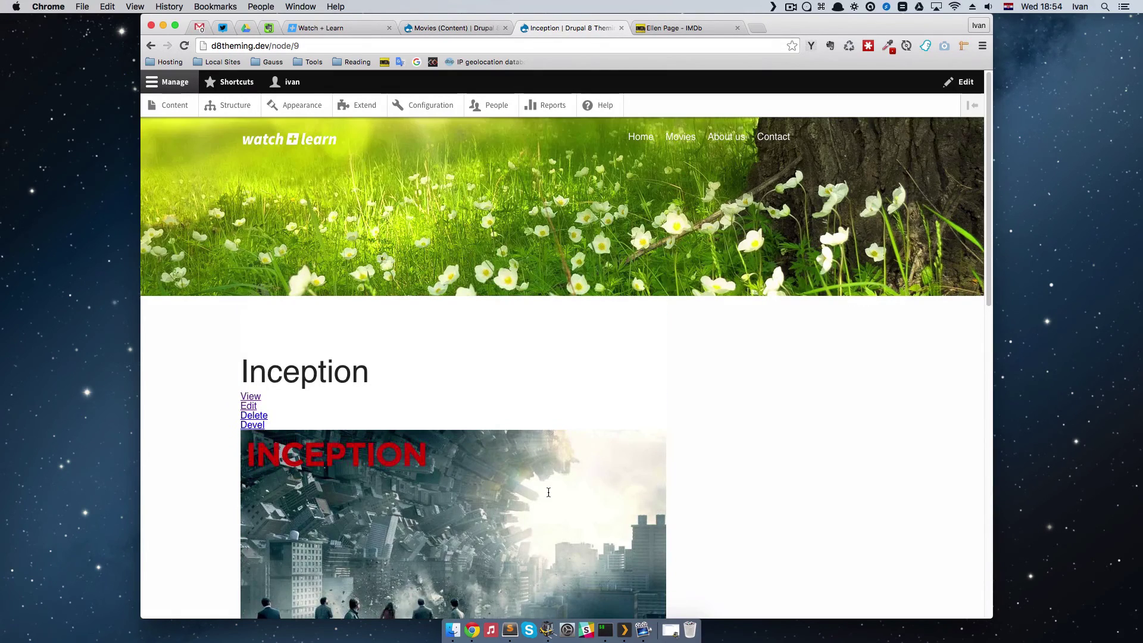
Open the Inception movie for editing and reference Leonardo DiCaprio as its first entry under Actors.
left_click(251, 396)
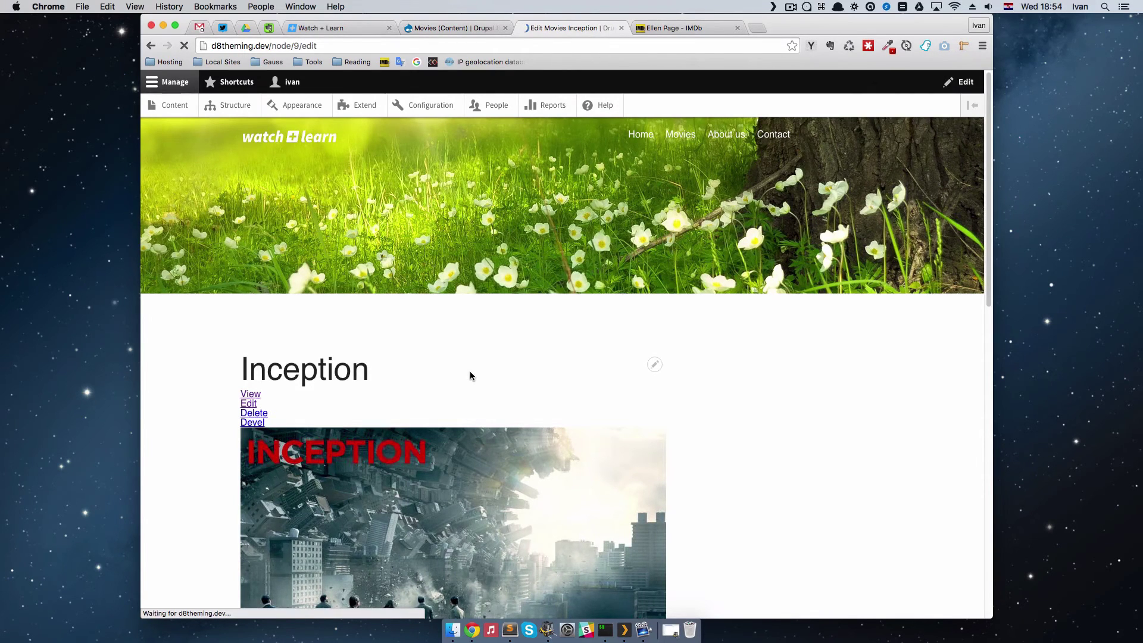
scroll(705, 436, "down", 10)
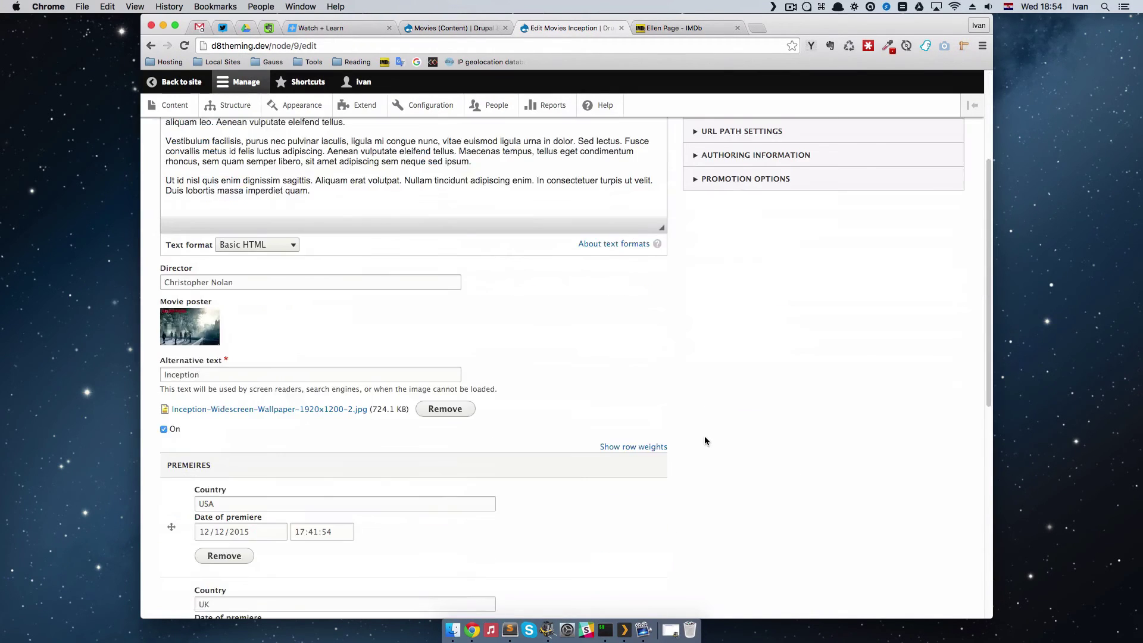
scroll(705, 441, "down", 4)
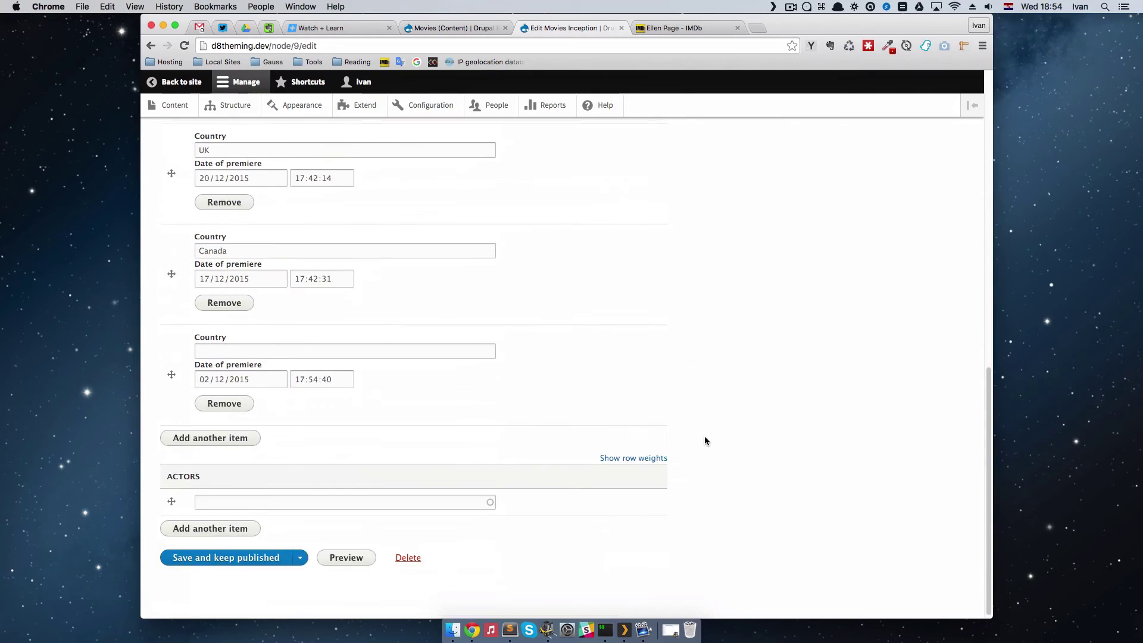
left_click(293, 500)
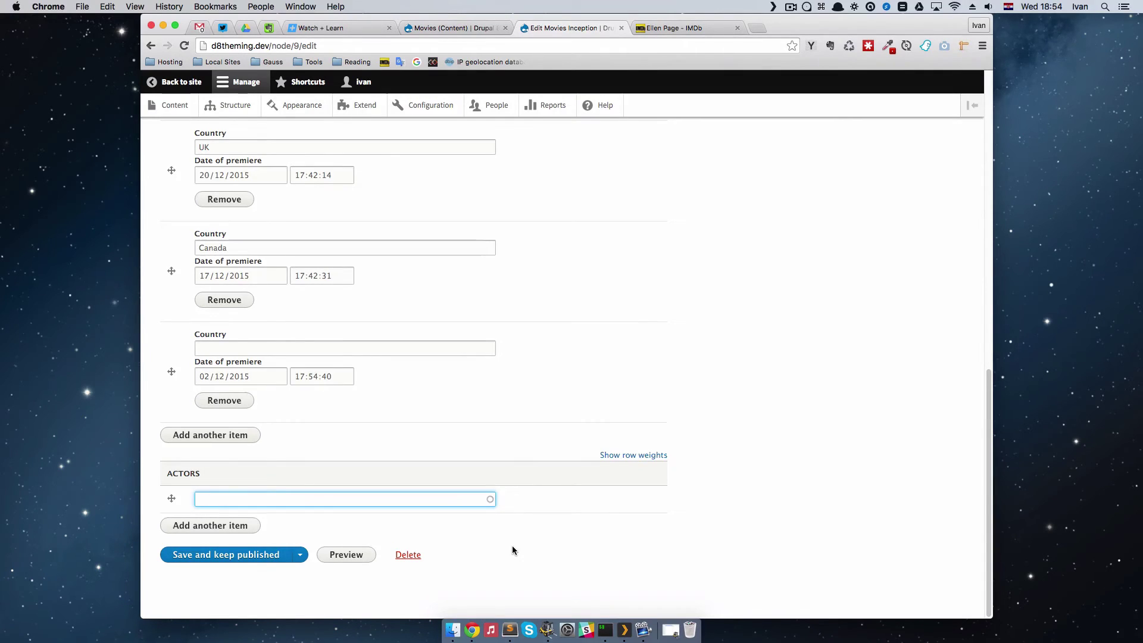
type("leo")
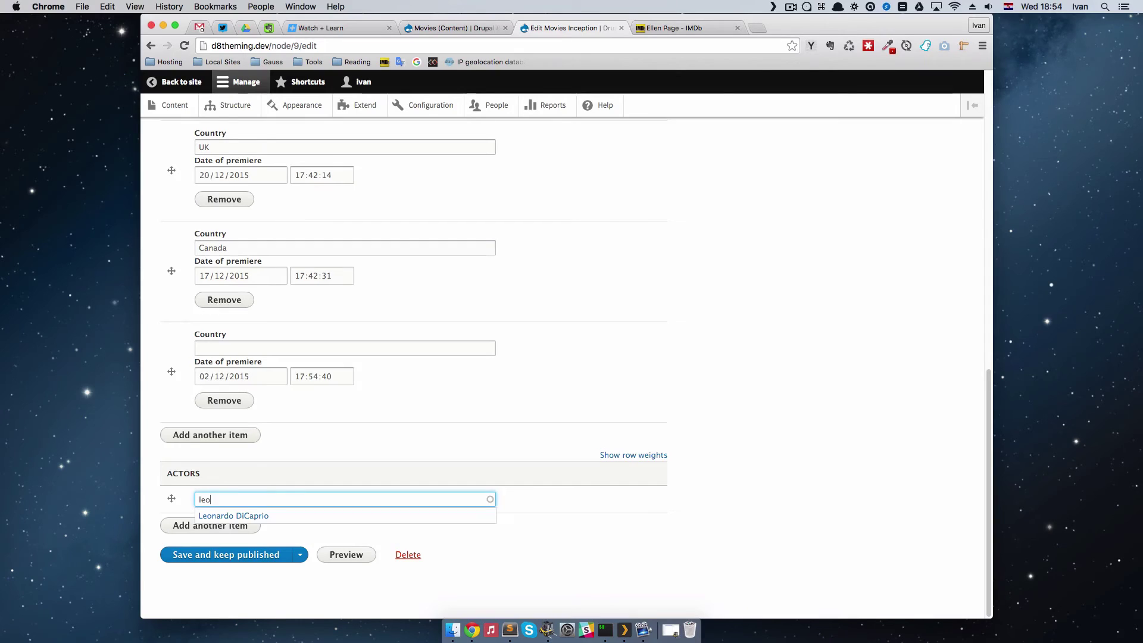
key("Down")
key("Return")
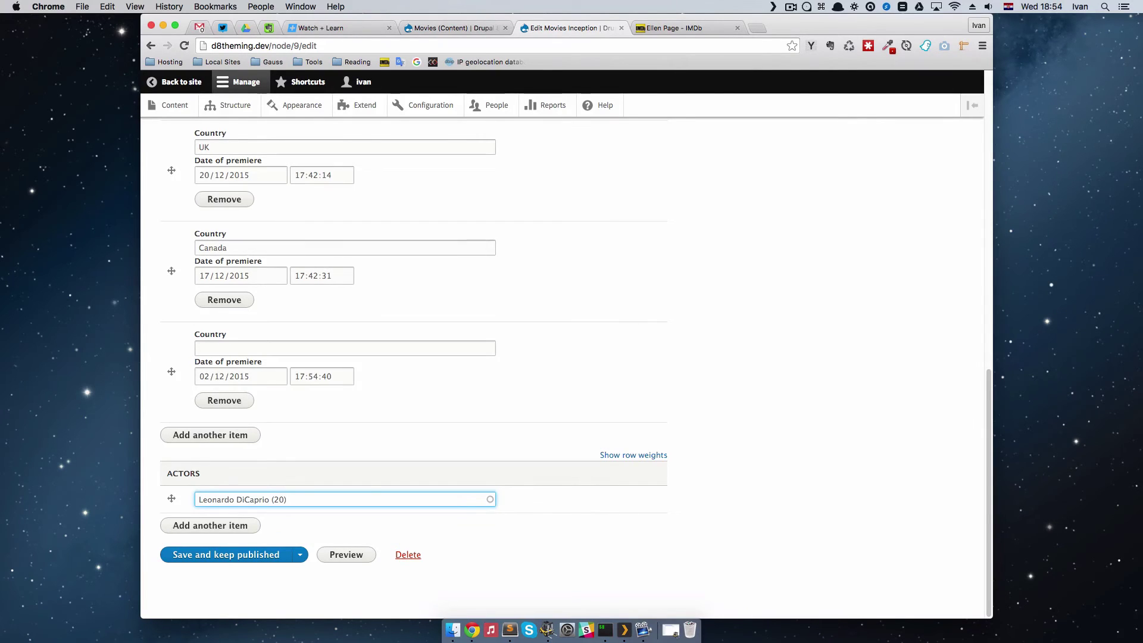
Add a second Actors item to Inception that references Joseph Gordon-Levitt.
left_click(239, 526)
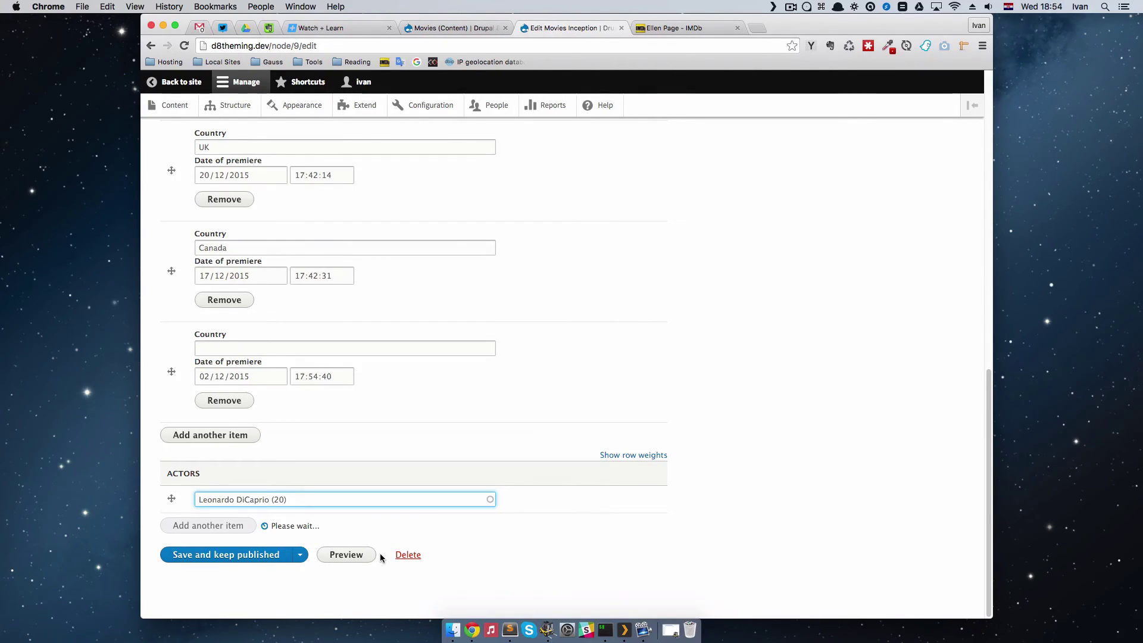
left_click(274, 526)
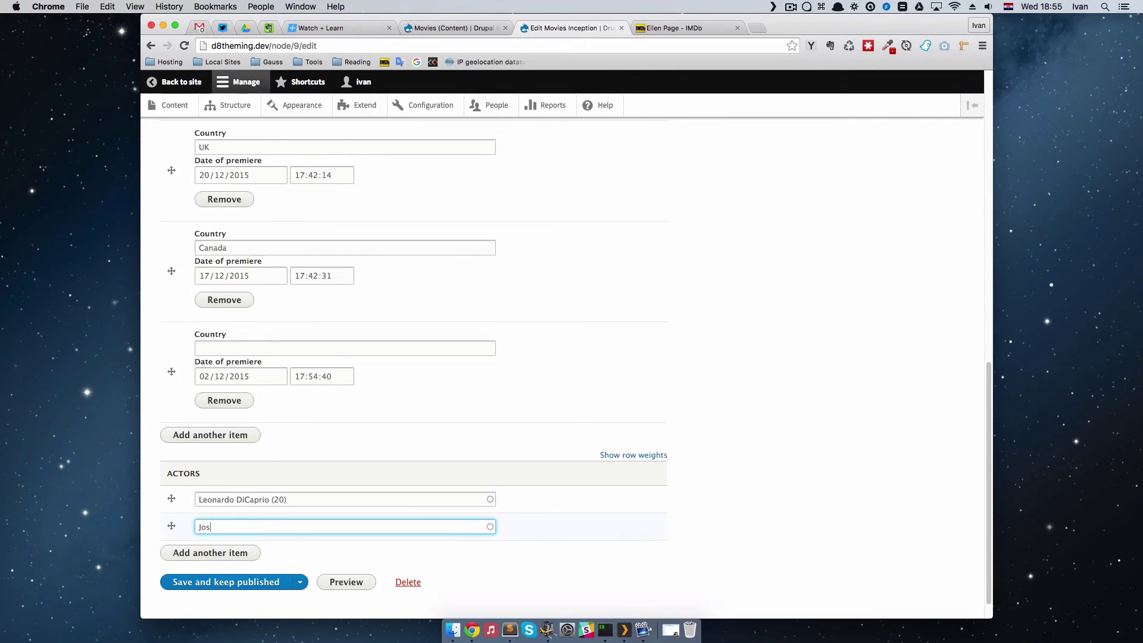
type("Jos")
key("Down")
key("Return")
Add a third Actors item referencing Ellen Page and save Inception, keeping it published.
left_click(214, 556)
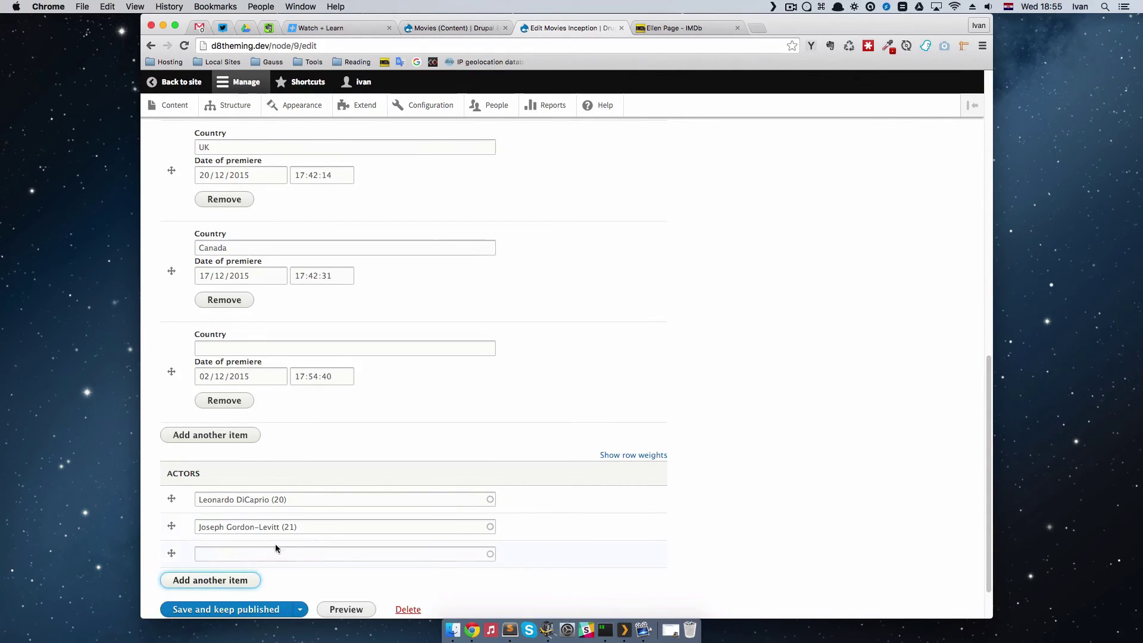
left_click(249, 554)
type("Elle")
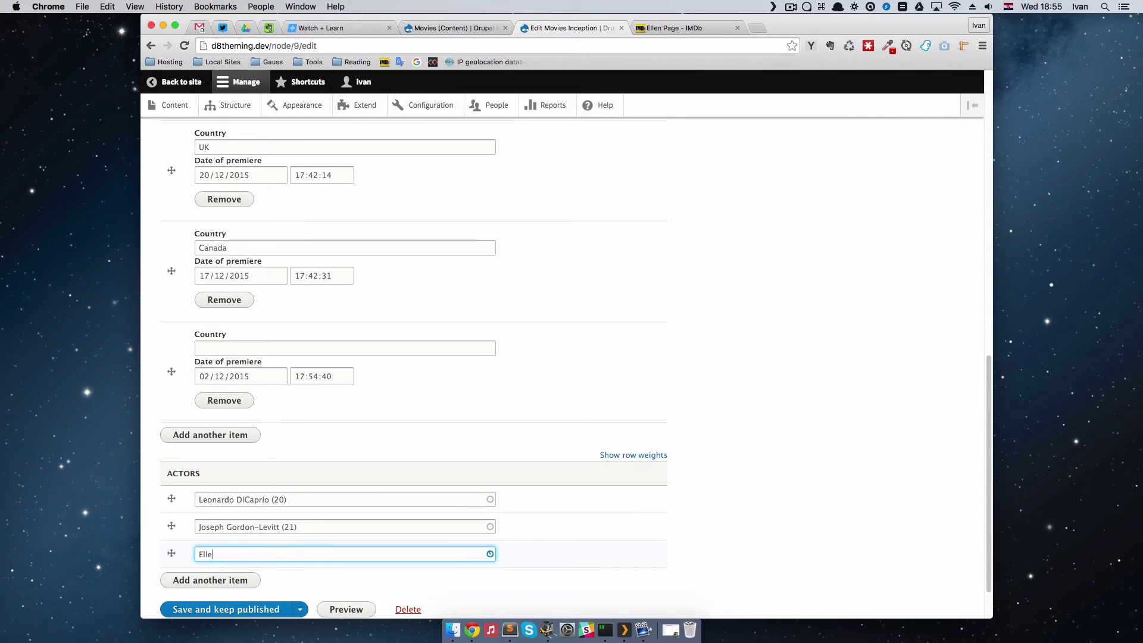
left_click(229, 572)
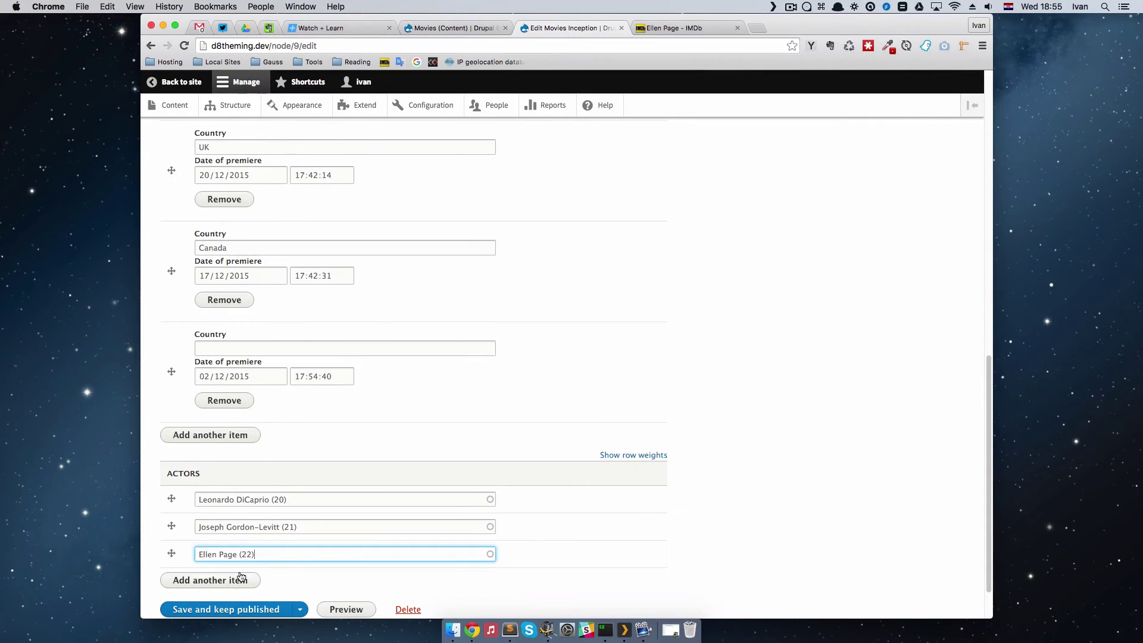
scroll(595, 509, "down", 2)
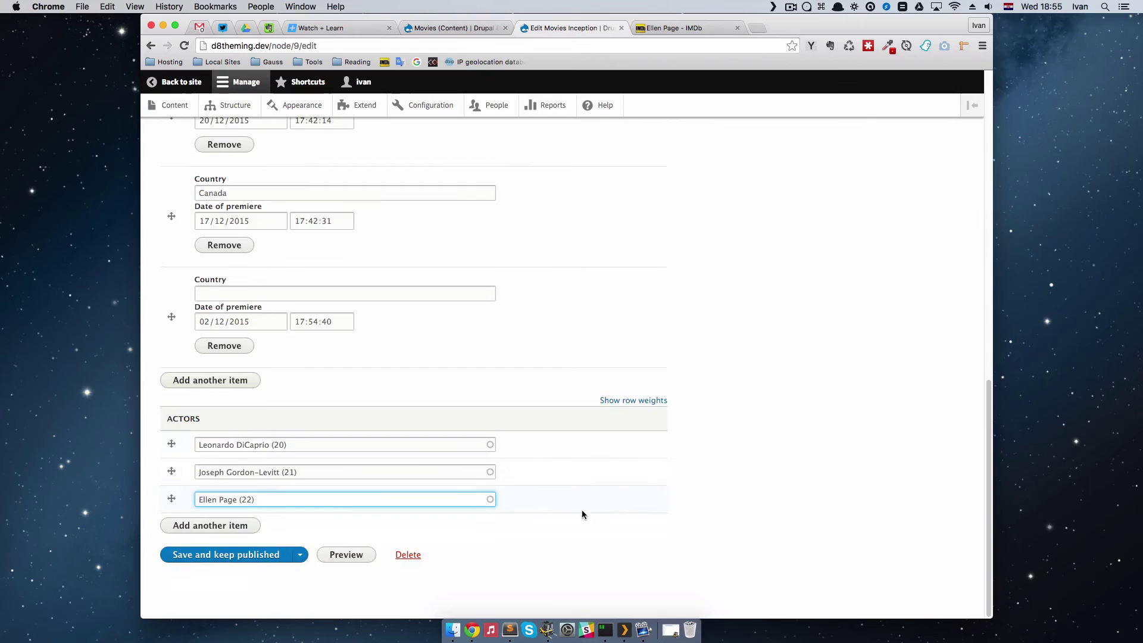
left_click(248, 554)
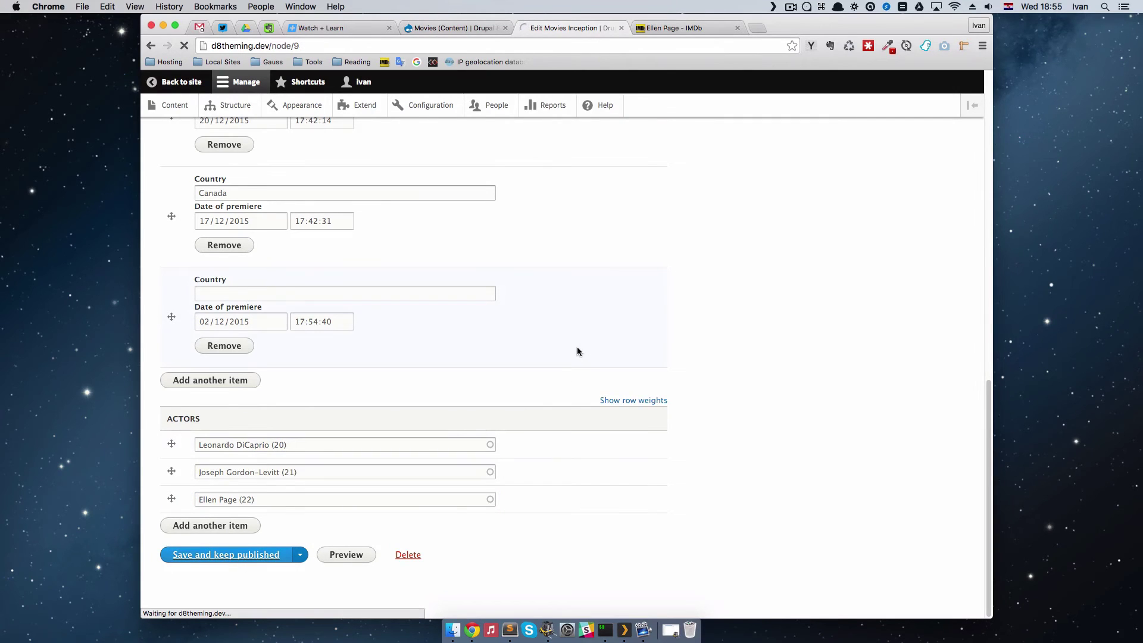
scroll(580, 375, "down", 10)
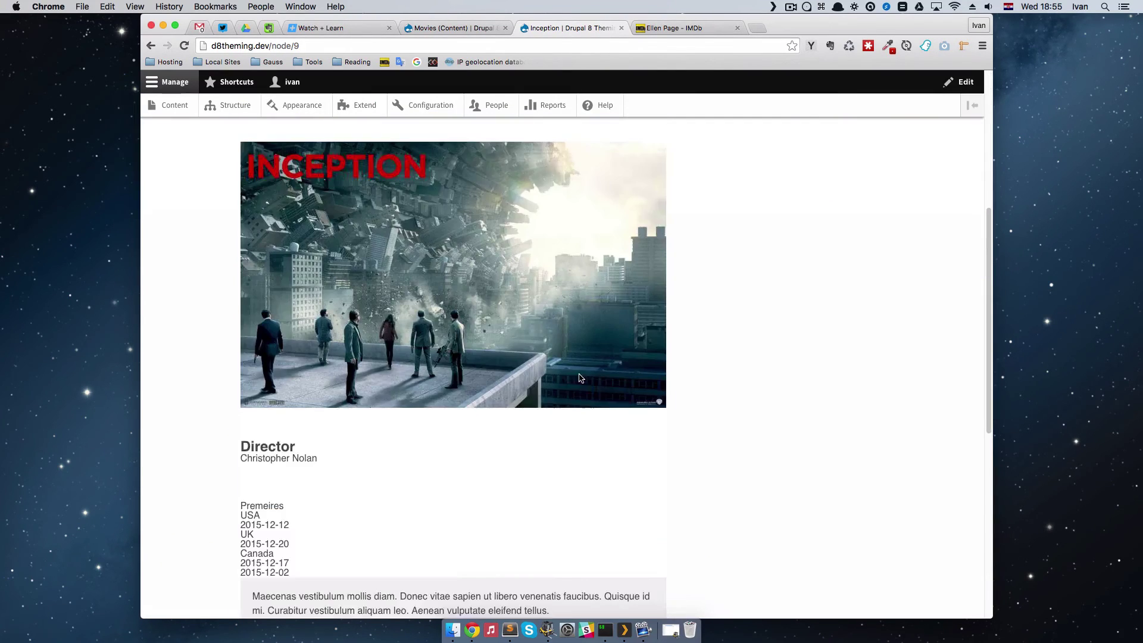
Switch to Sublime Text and copy the {{content.field_director}} output into the empty actors div of node--movies.html.twig.
key("super+Tab")
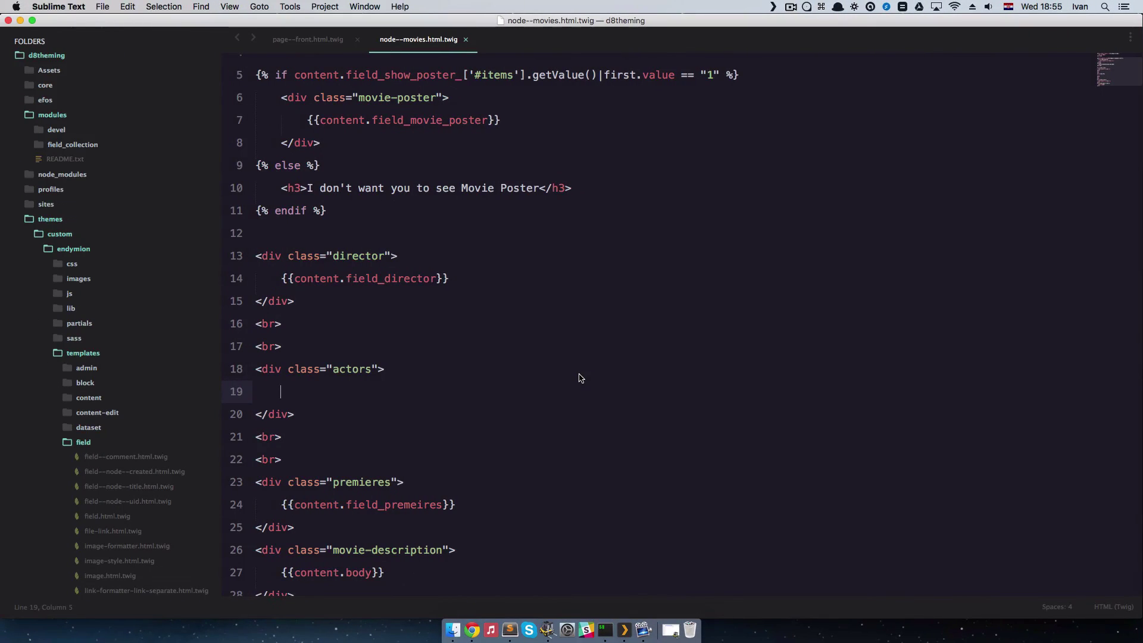
left_click_drag(454, 279, 282, 279)
key("super+c")
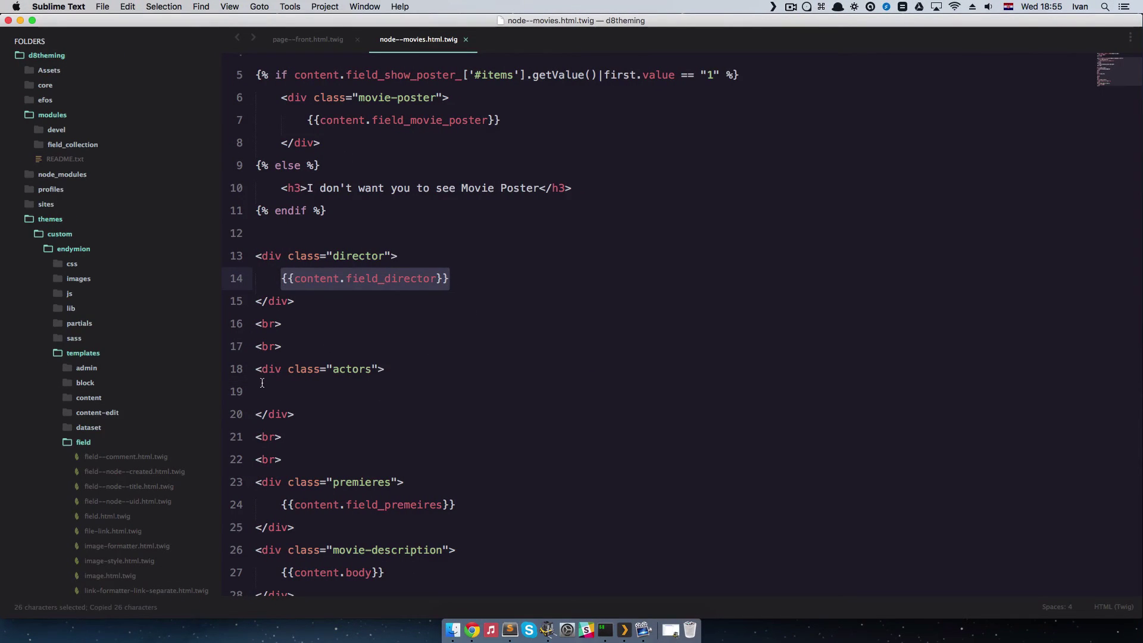
left_click(286, 392)
key("super+v")
Change the variable in the actors div to content.field_actors, save the template, and return to the Inception page in Chrome.
left_click_drag(437, 391, 380, 392)
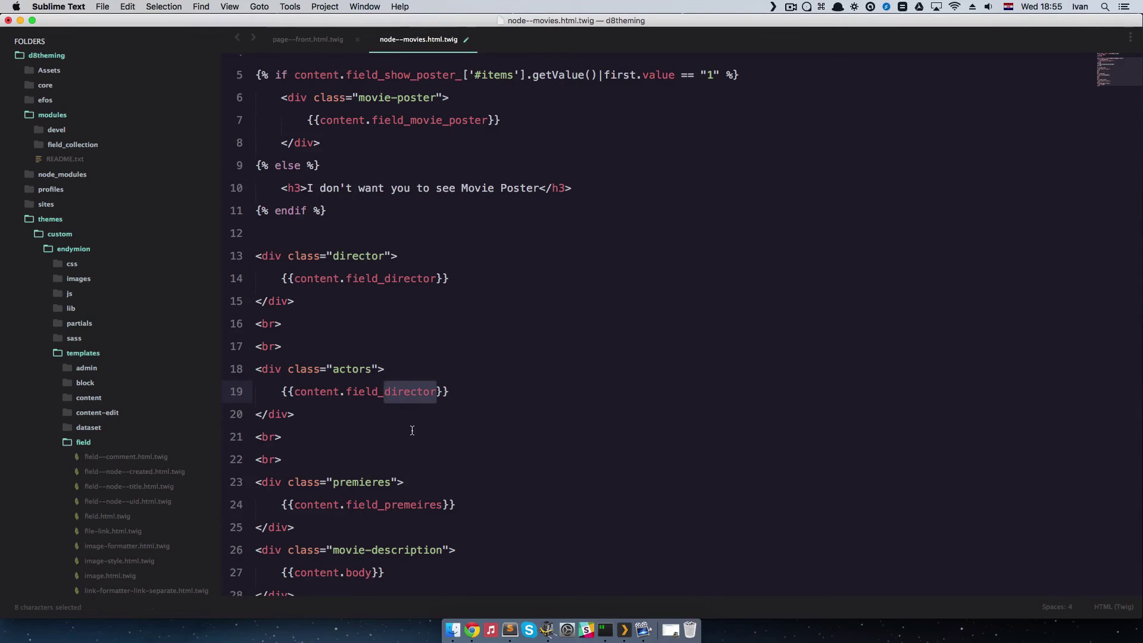
type("actors")
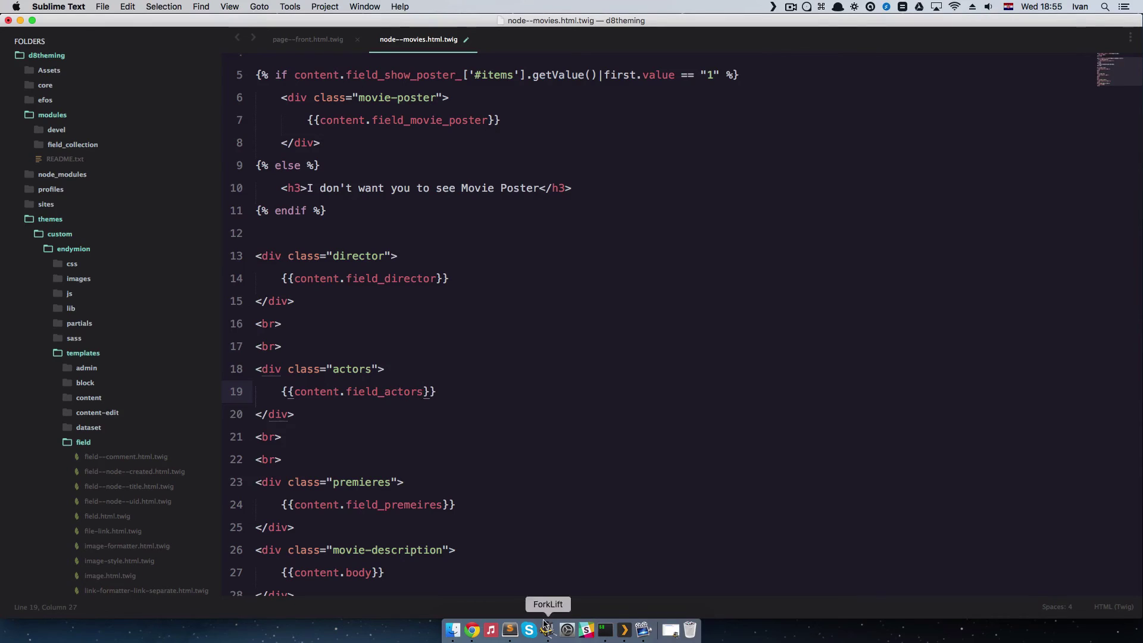
key("Right")
key("Right")
key("super+s")
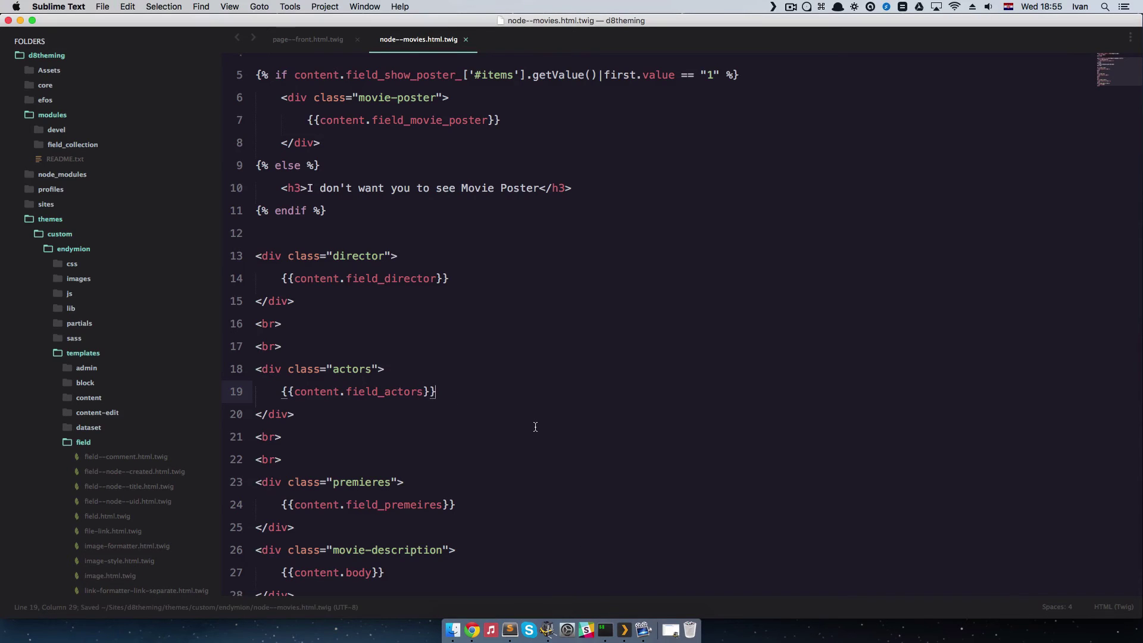
key("super+Tab")
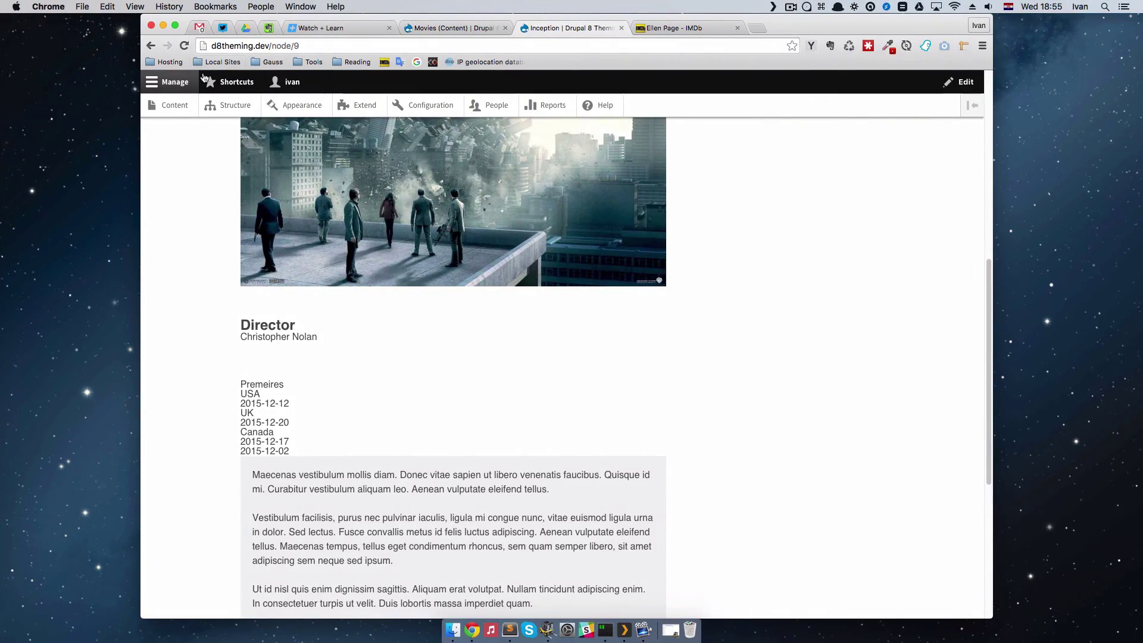
Reload the Inception page and check the Actors section below the director.
key("super+r")
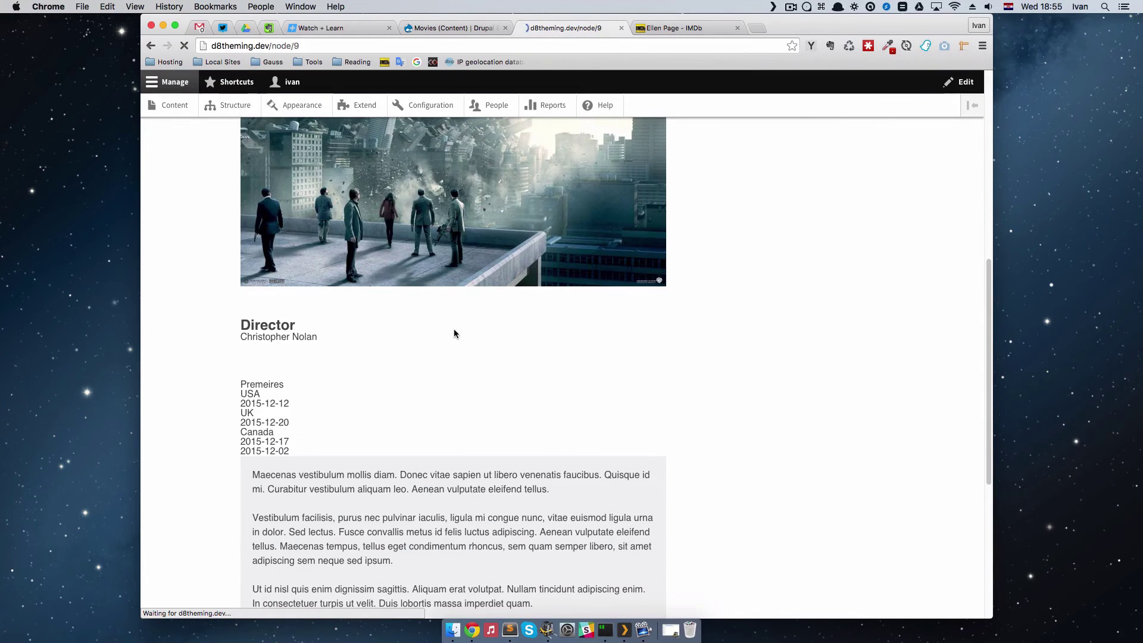
scroll(504, 412, "down", 10)
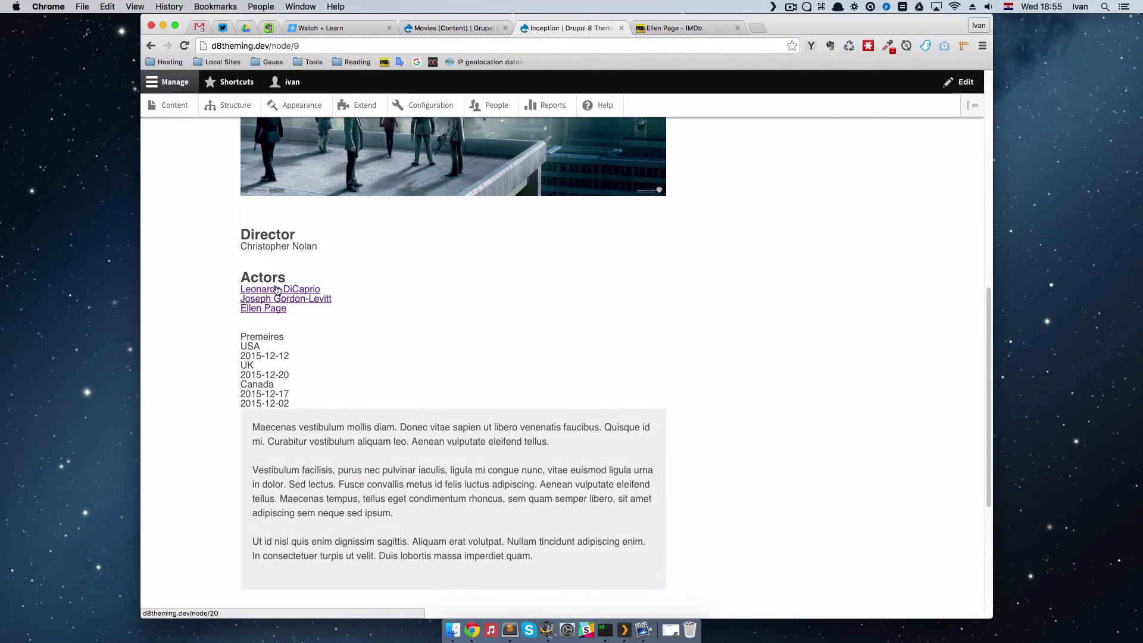
left_click(691, 28)
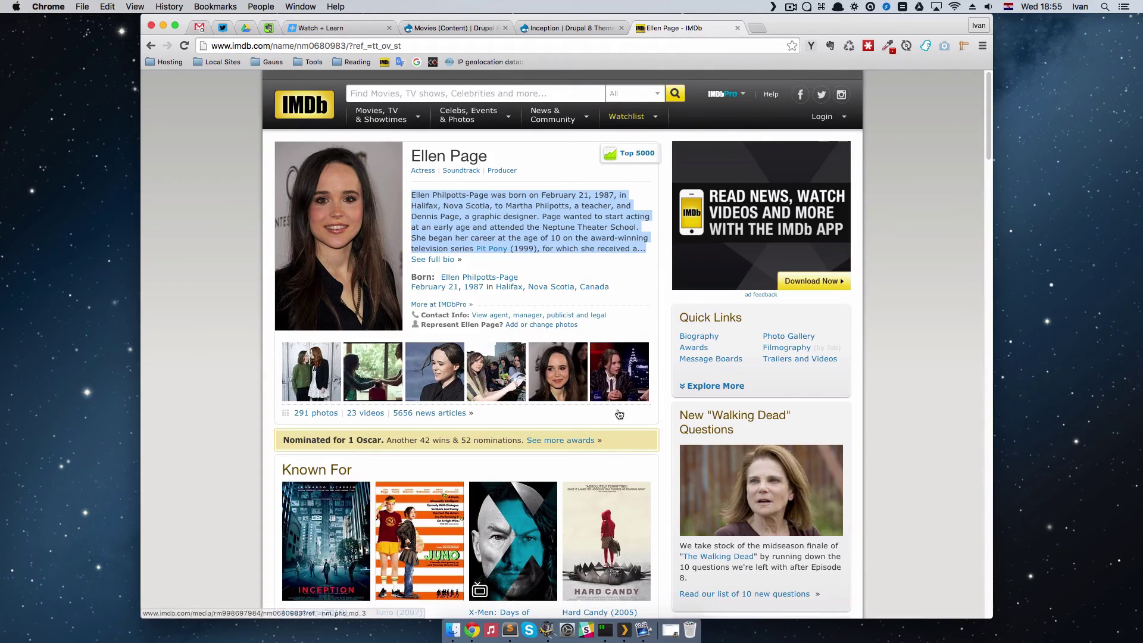
left_click(569, 28)
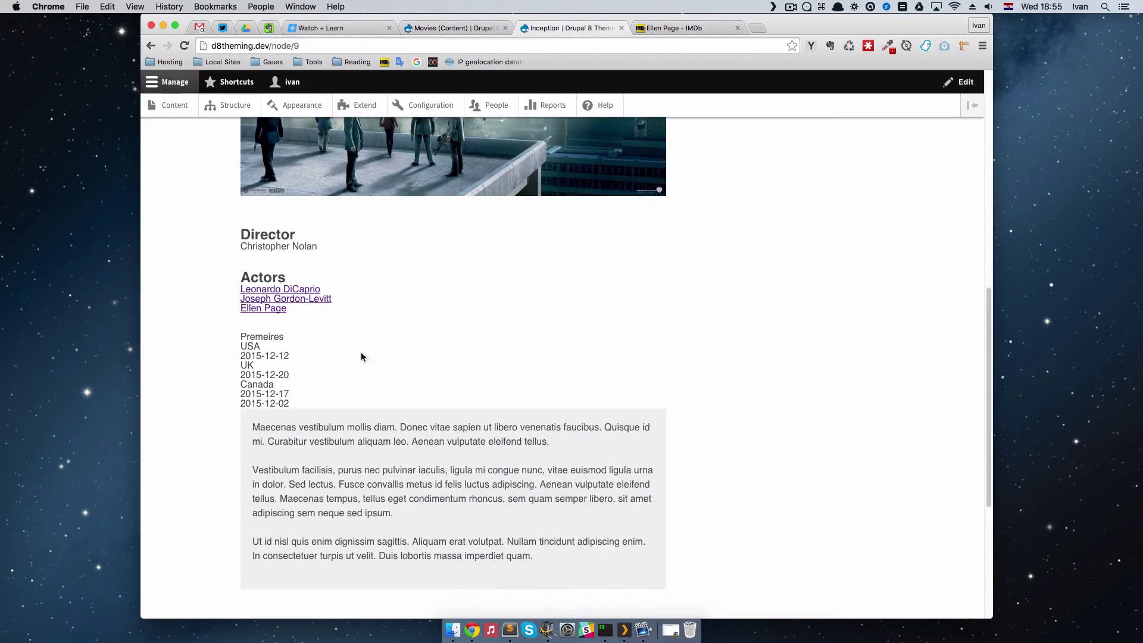
Open Leonardo DiCaprio's page from Inception's Actors list and examine the biography text.
left_click(307, 288)
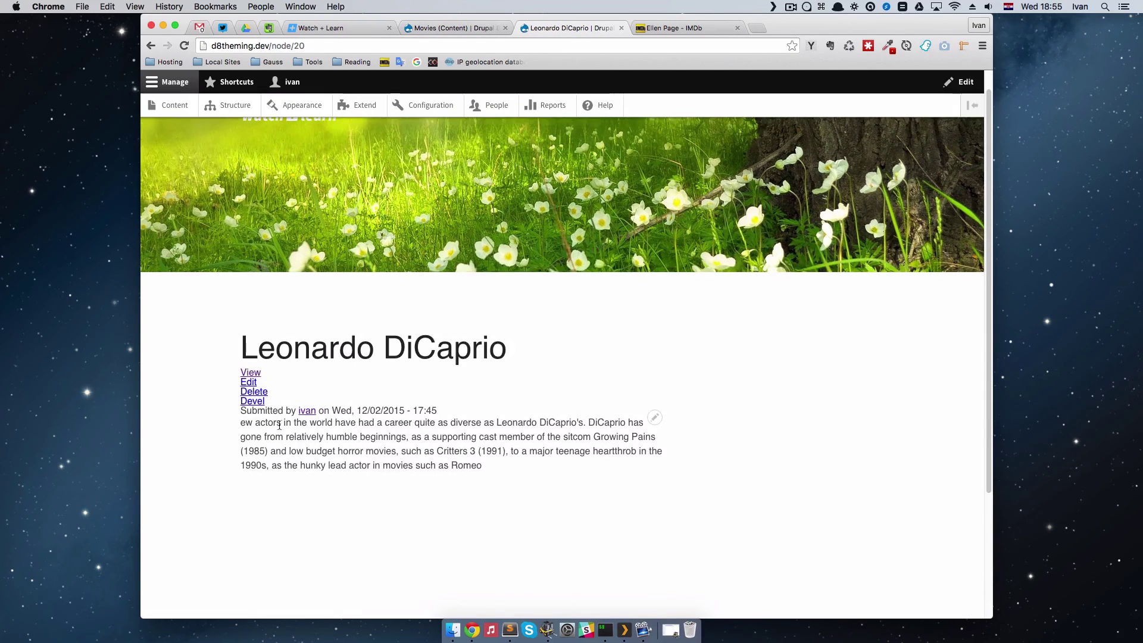
left_click_drag(241, 422, 524, 472)
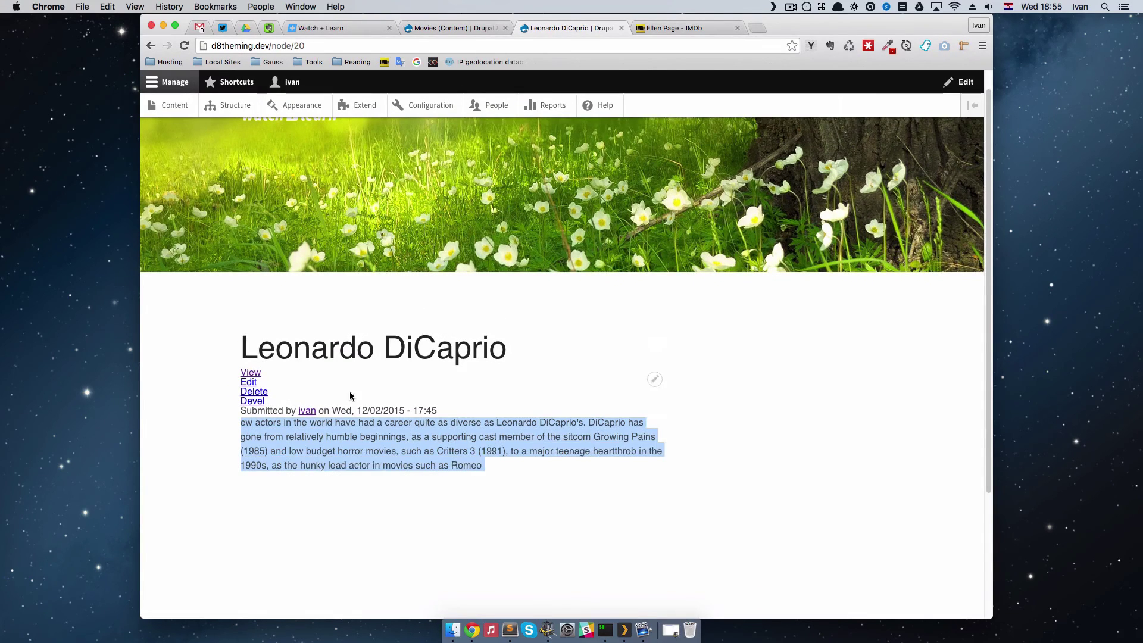
left_click(384, 437)
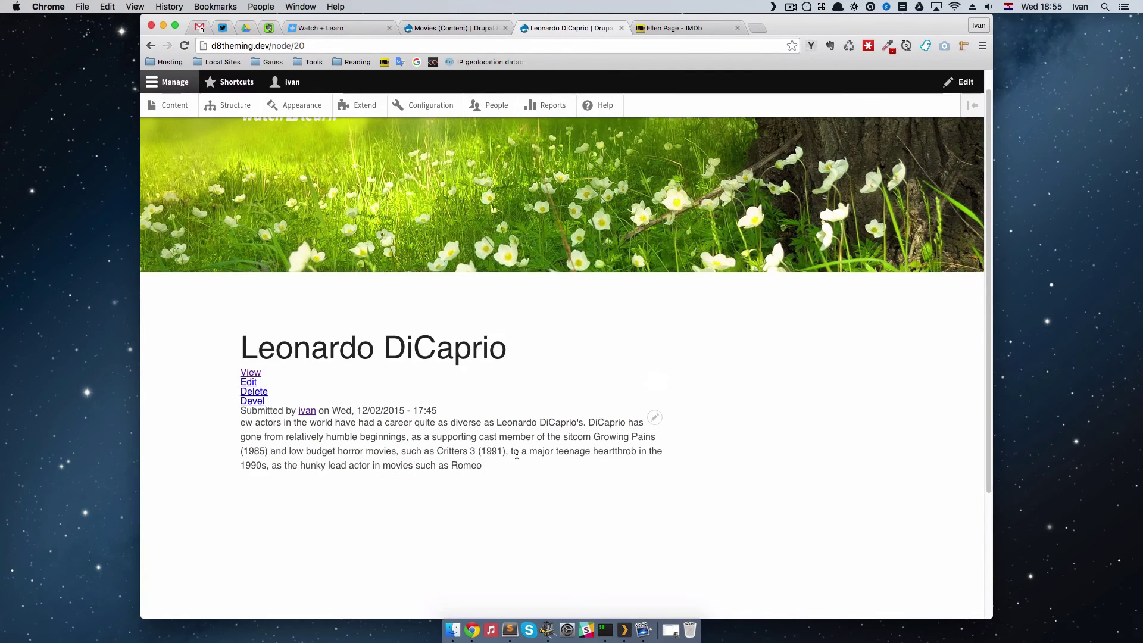
key("ctrl+Left")
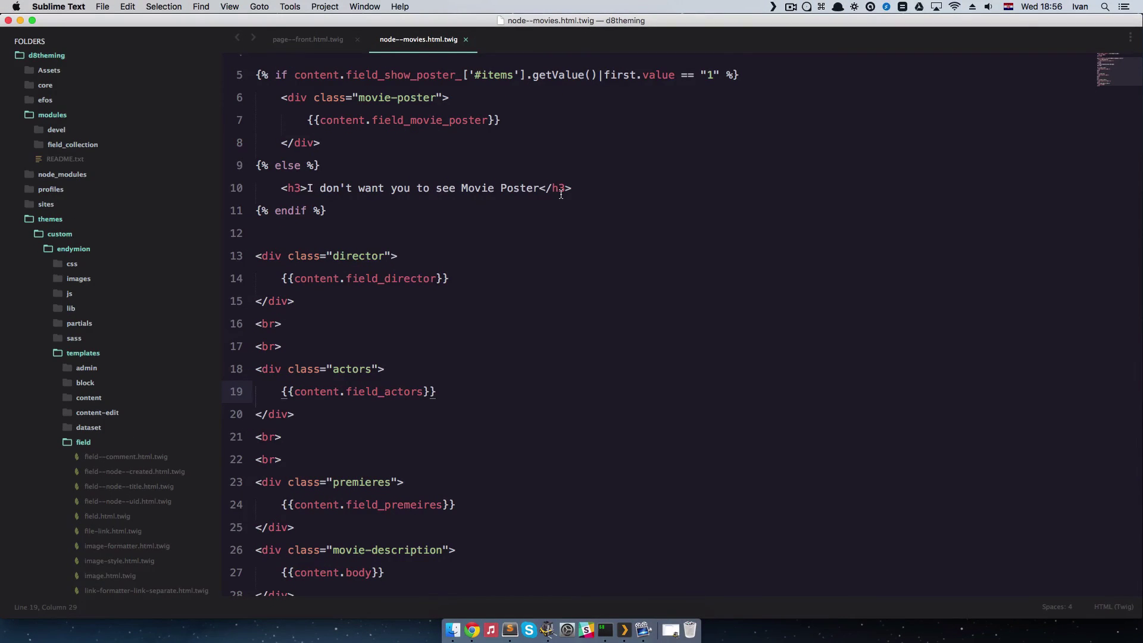
key("ctrl+Right")
scroll(582, 200, "down", 5)
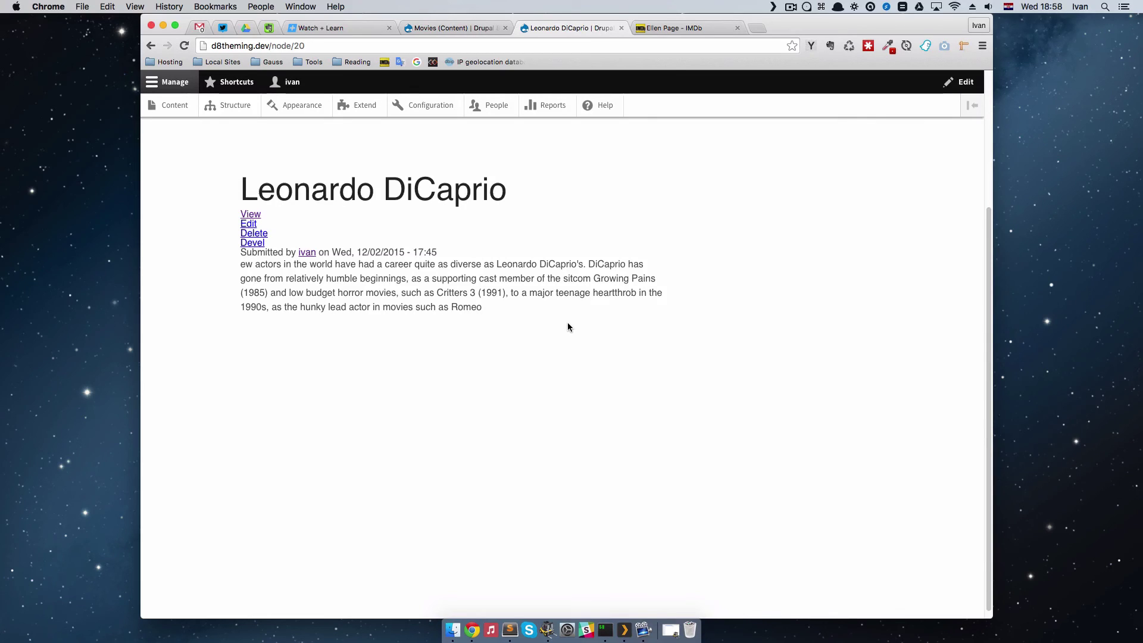
Go back to the Inception (2010) page on IMDb to view its stars, and return to Leonardo DiCaprio's page on the Drupal site.
left_click(702, 27)
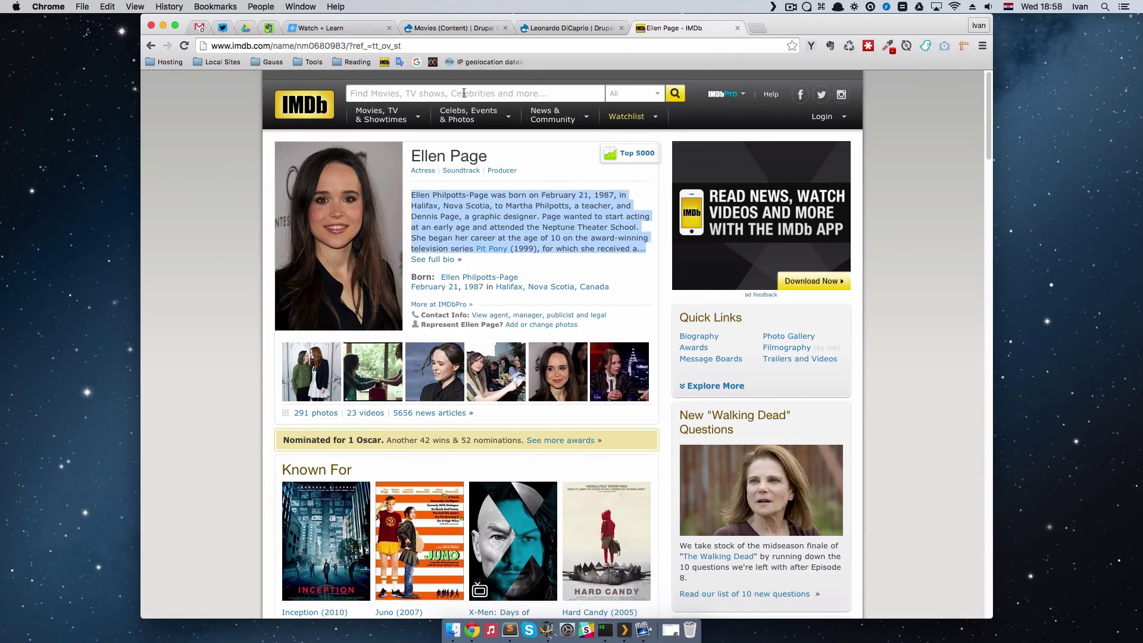
left_click(150, 46)
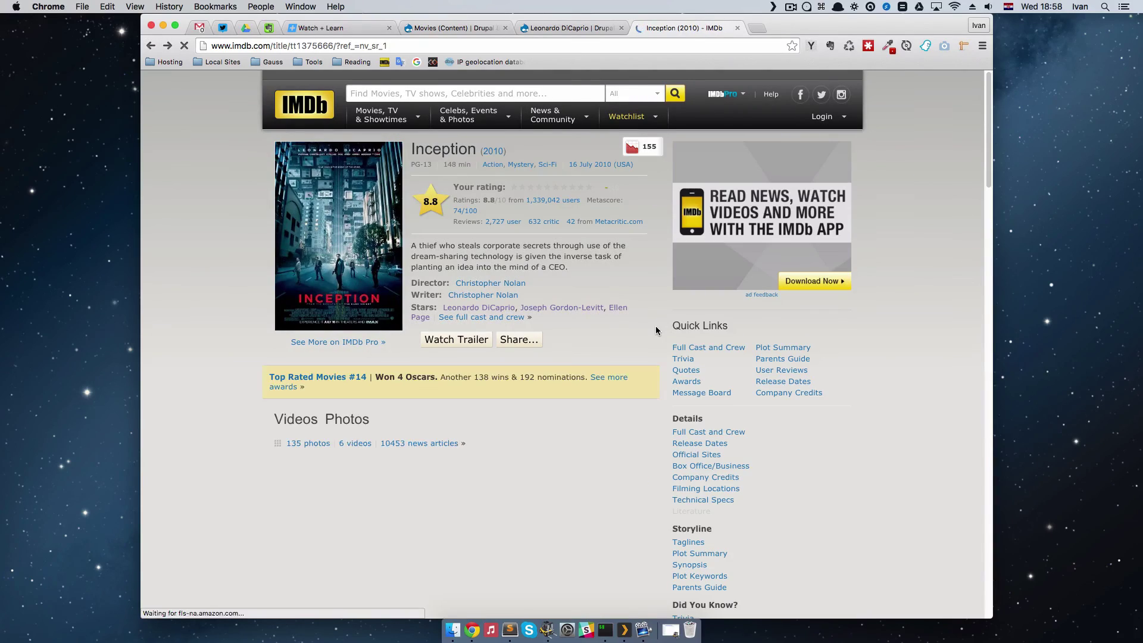
key("super+Tab")
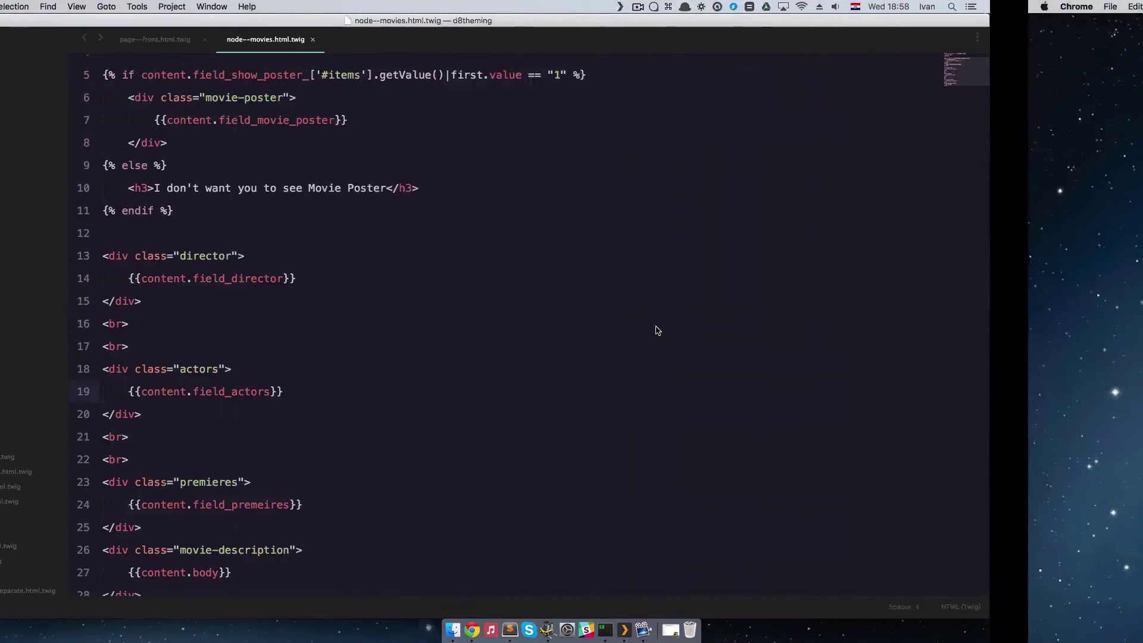
key("super+Tab")
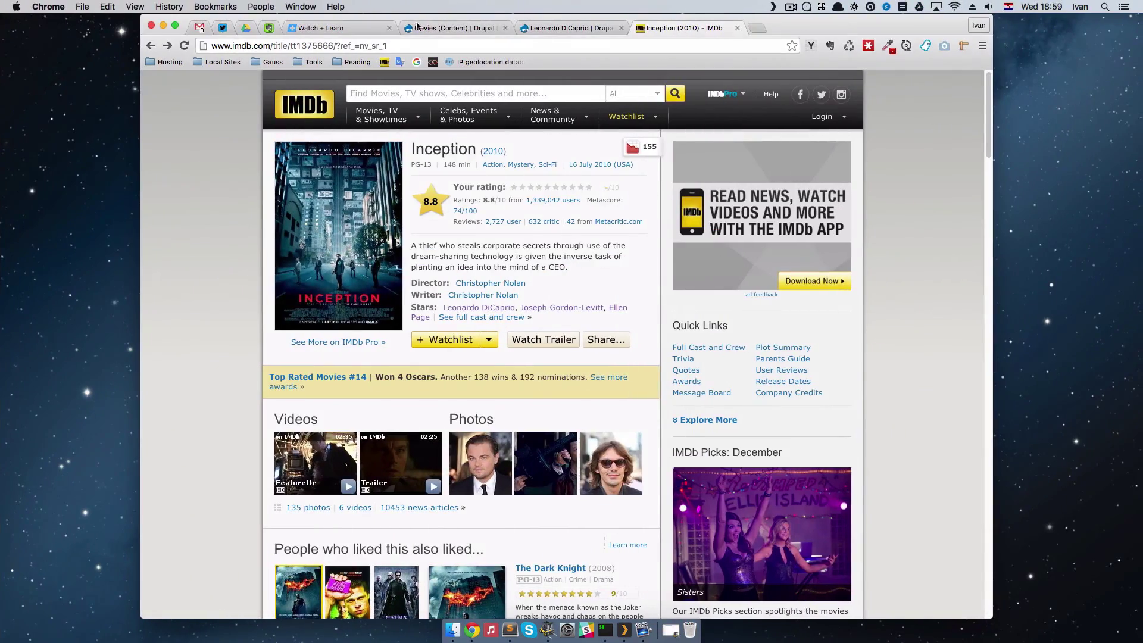
key("ctrl+shift+Tab")
key("ctrl+shift+Tab")
left_click(563, 27)
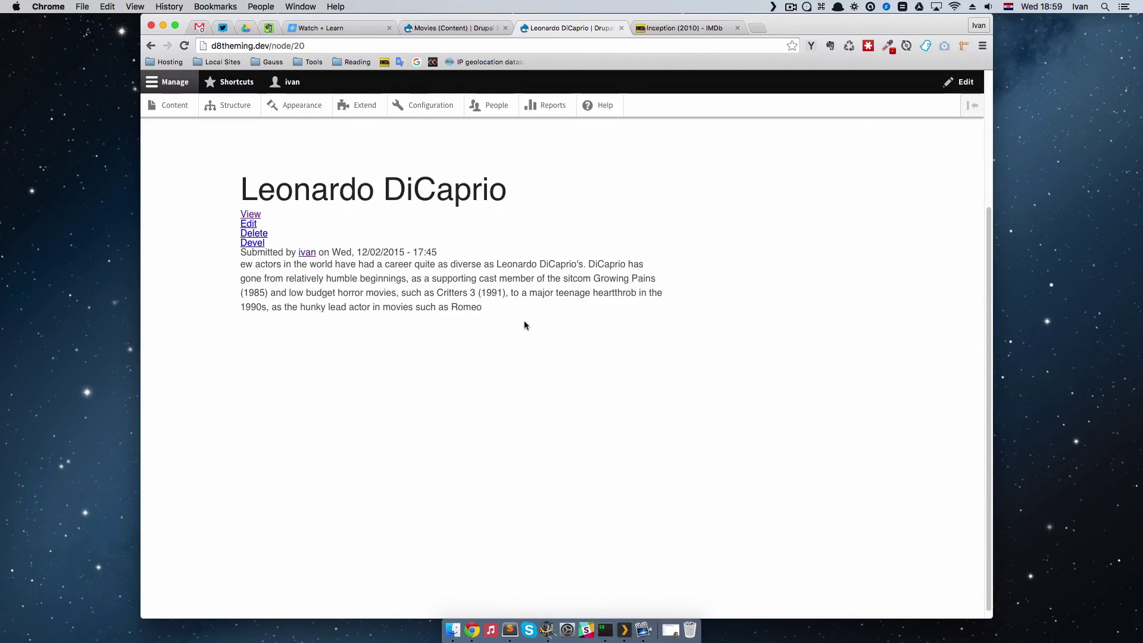